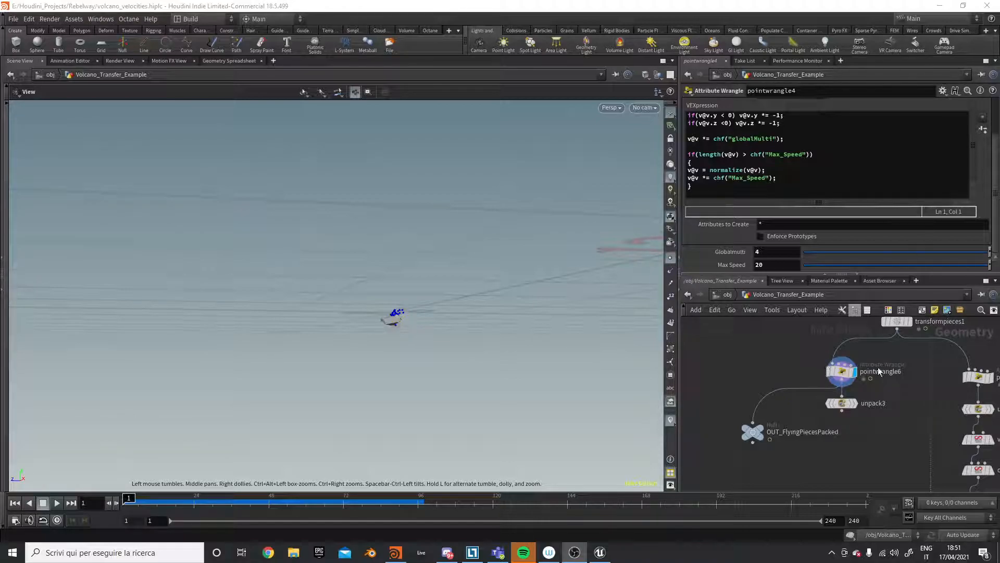
Display the OUT_FlyingPiecesPacked null, return to the object level and enter the NiagaraROP network
mouse_move(127, 505)
mouse_down()
mouse_move(342, 513)
mouse_move(122, 506)
mouse_up()
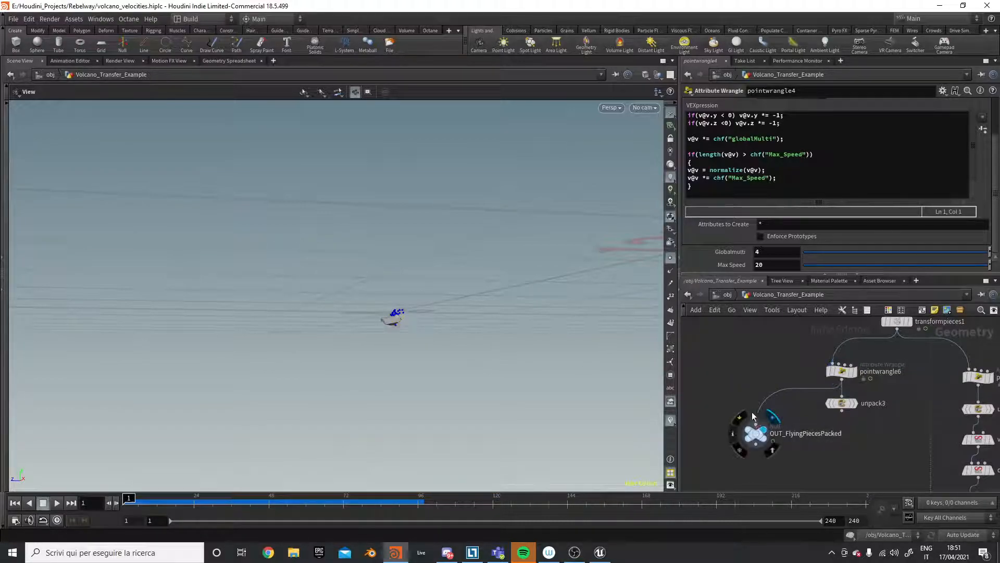
click(754, 430)
click(714, 296)
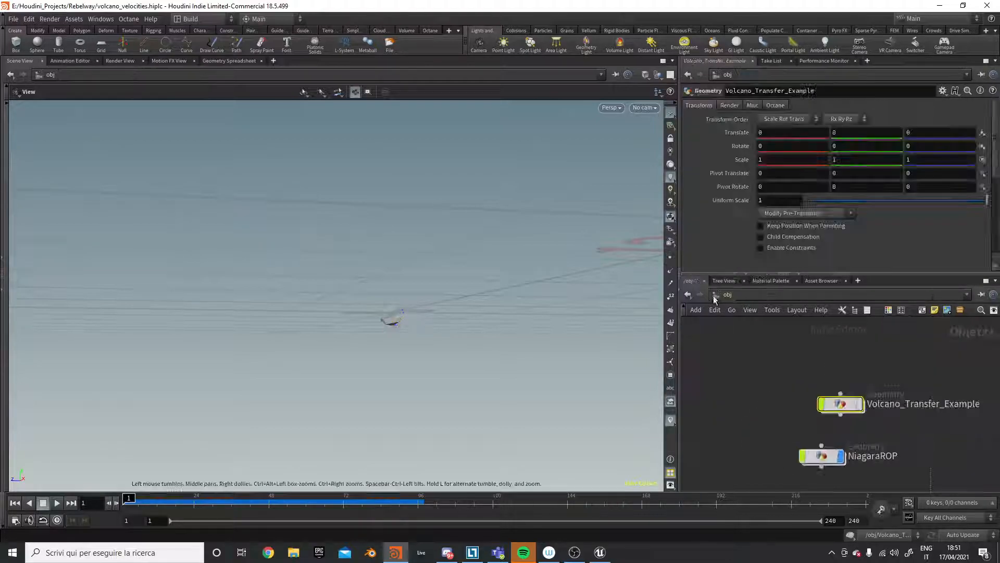
double_click(823, 455)
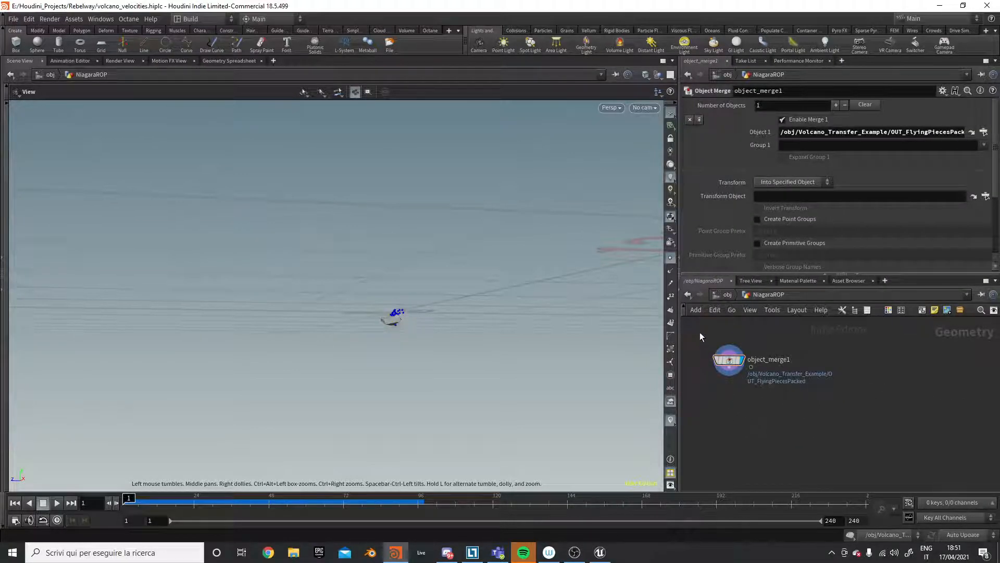
Add a Point Wrangle node directly below object_merge1 and connect it
drag(134, 501, 91, 494)
key(Tab)
text(po)
key(Escape)
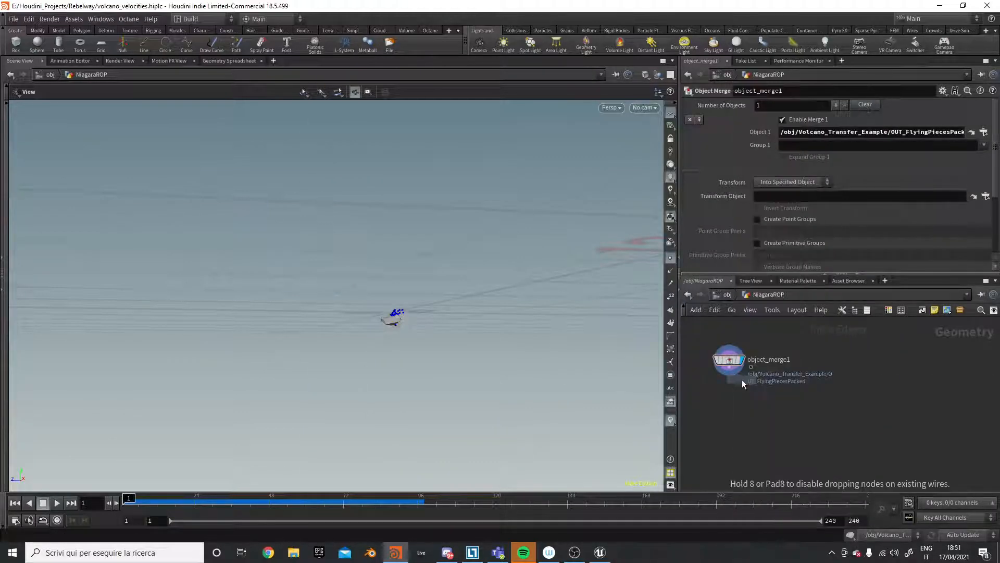
click(728, 388)
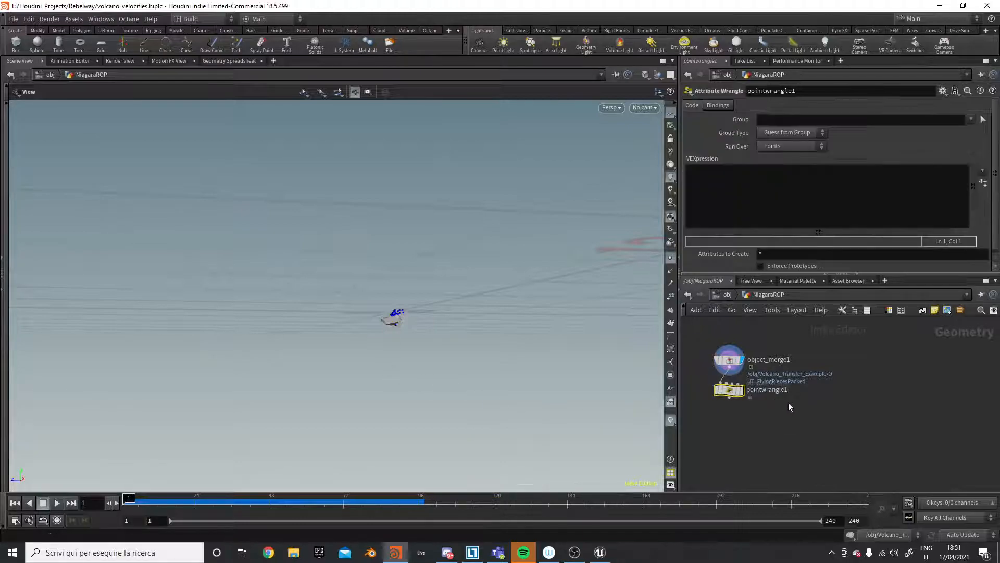
Write the condition if(length(v@v) < chf("minSpeed")) in the point wrangle's VEX code
click(766, 197)
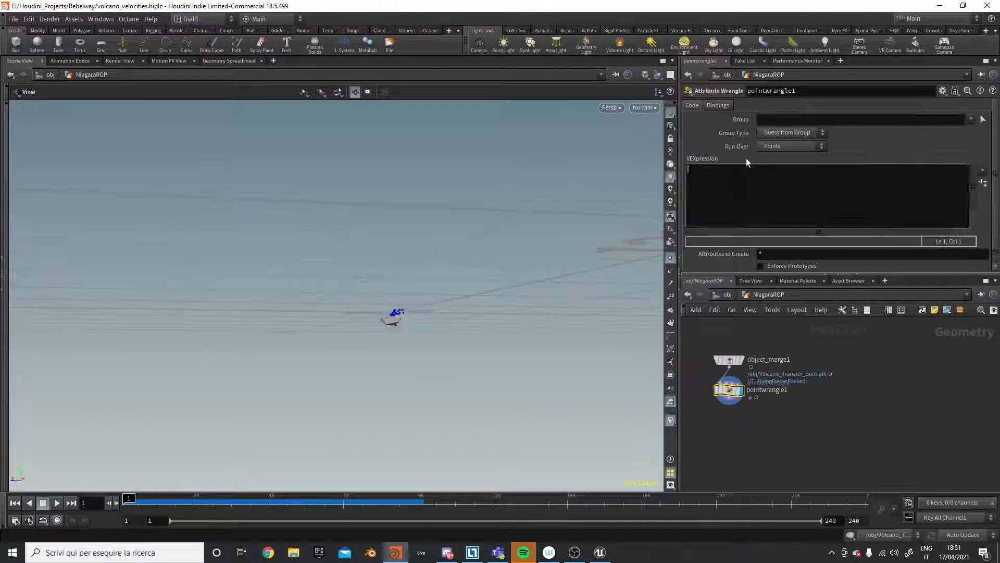
text(if()
text(le)
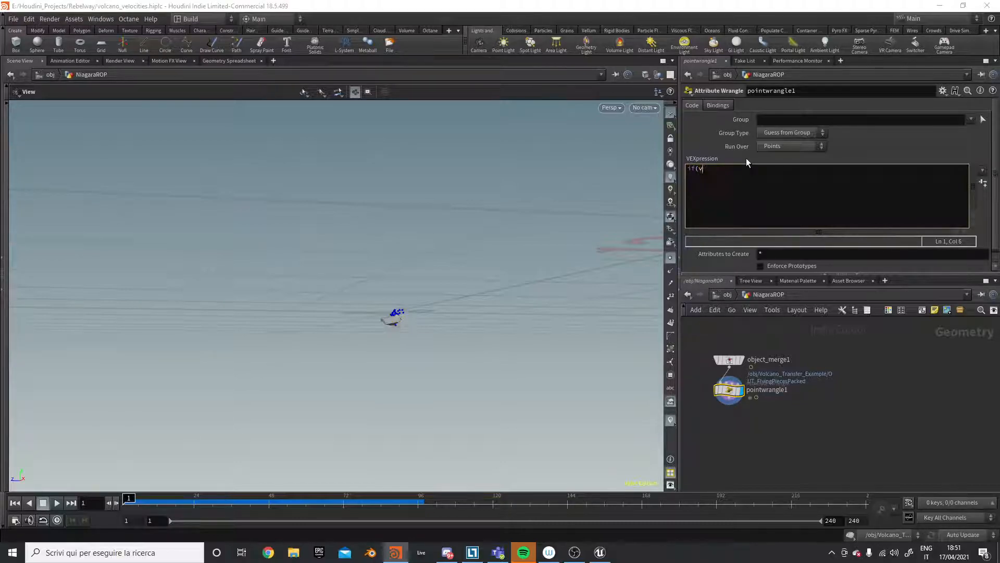
text(ngth()
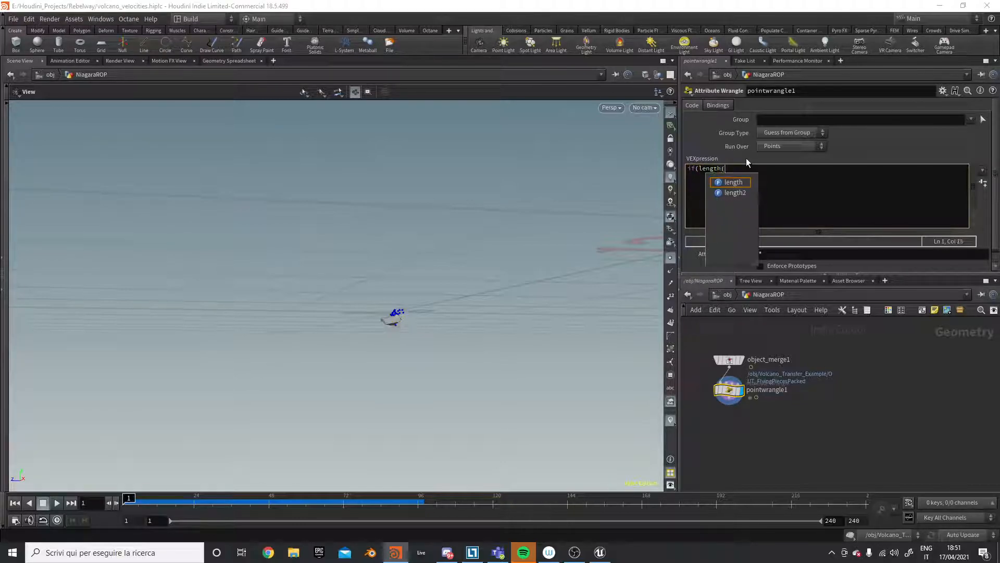
text(v@v))
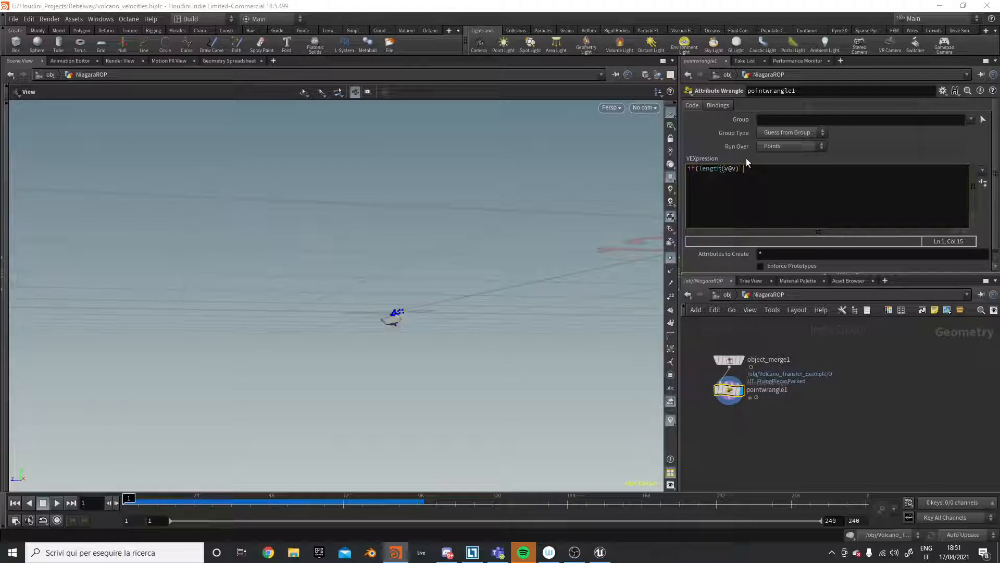
text( < min_)
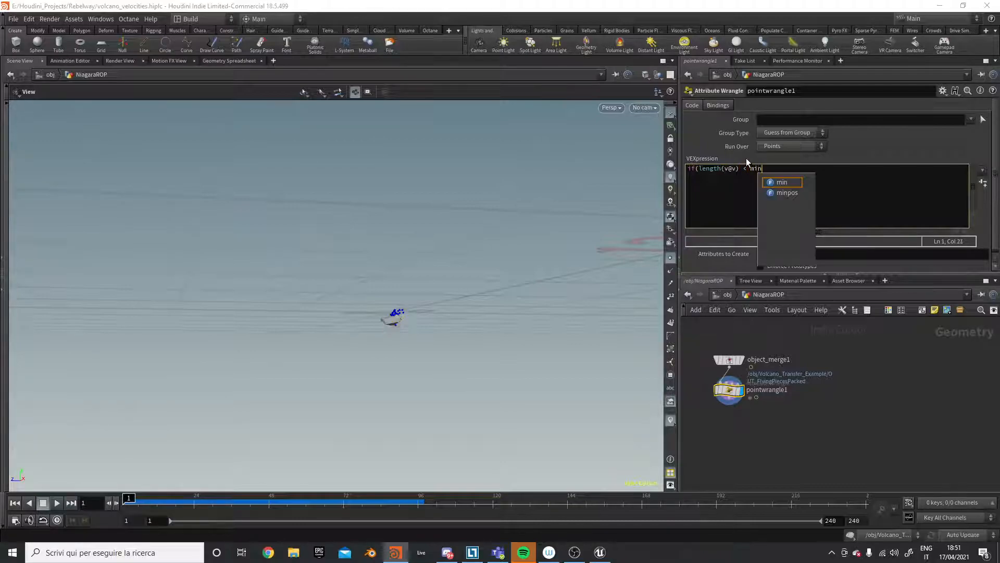
key(BackSpace)
key(BackSpace)
key(BackSpace)
key(BackSpace)
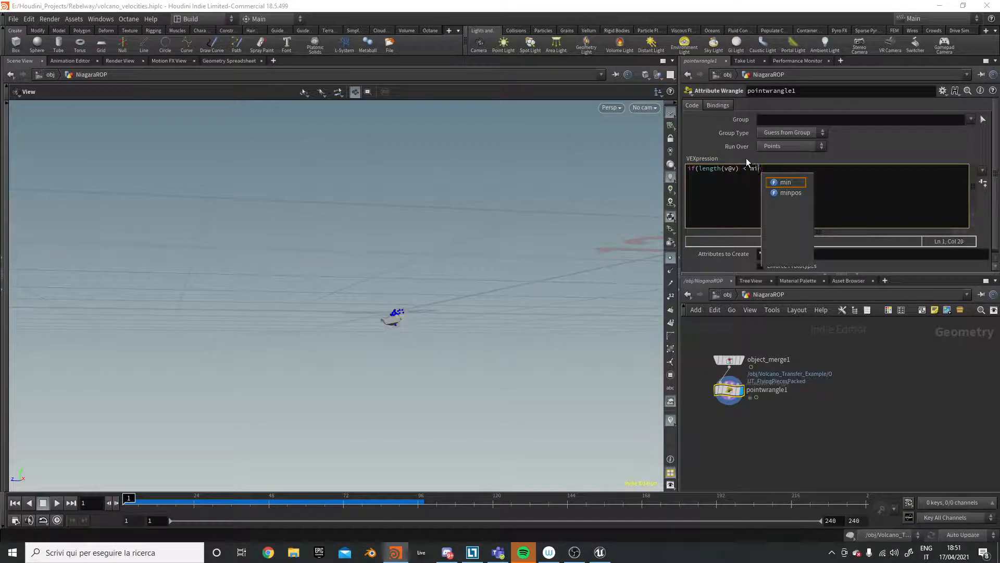
text(chf("minSpeed")))
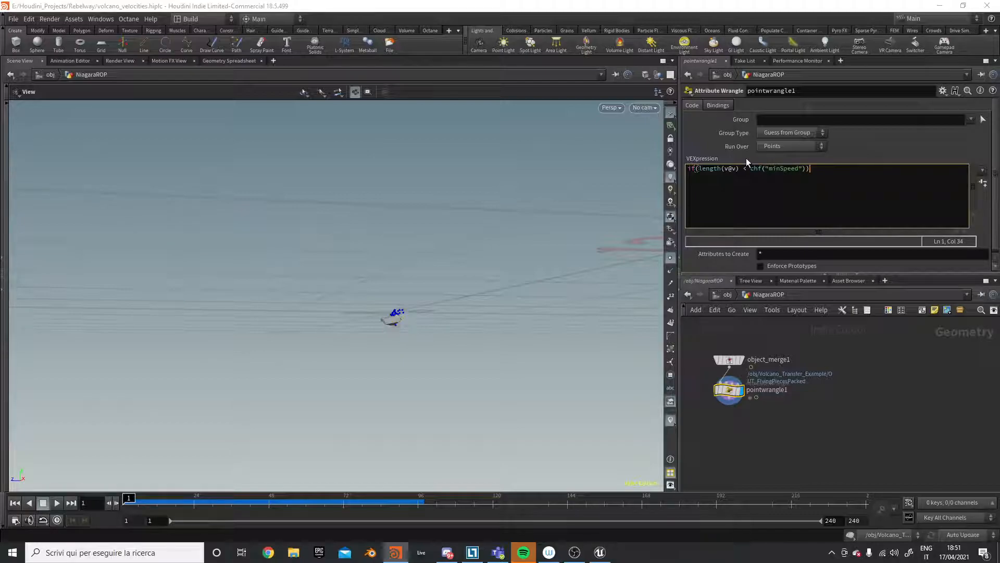
Add curly braces after the condition, with blank lines between them for the body
text({})
key(Left)
key(Return)
key(Return)
key(Up)
key(Return)
key(Return)
key(Up)
text(removepoin)
key(BackSpace)
key(BackSpace)
key(BackSpace)
key(BackSpace)
key(BackSpace)
key(BackSpace)
key(BackSpace)
key(BackSpace)
key(BackSpace)
text(removepoint()
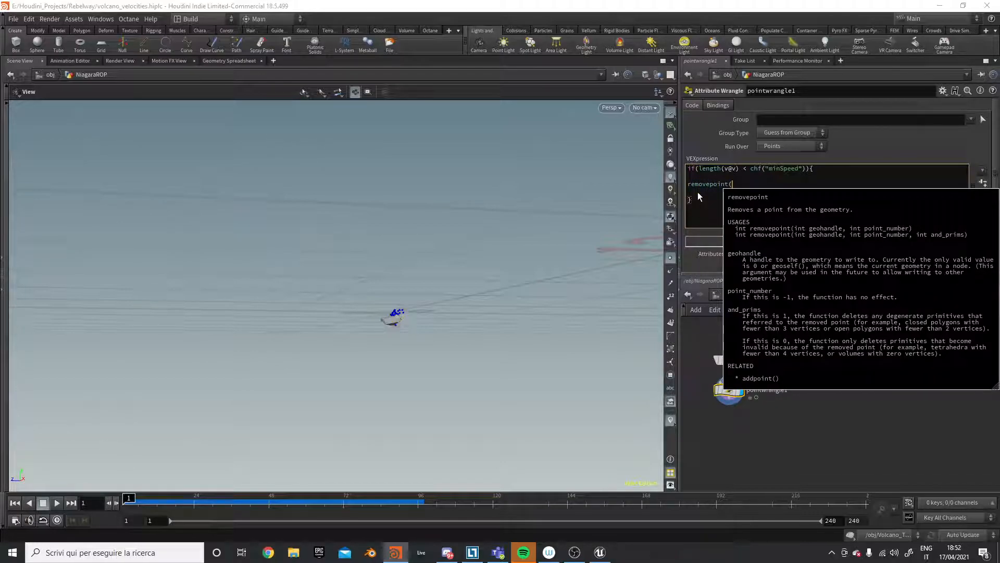
text(geoself)
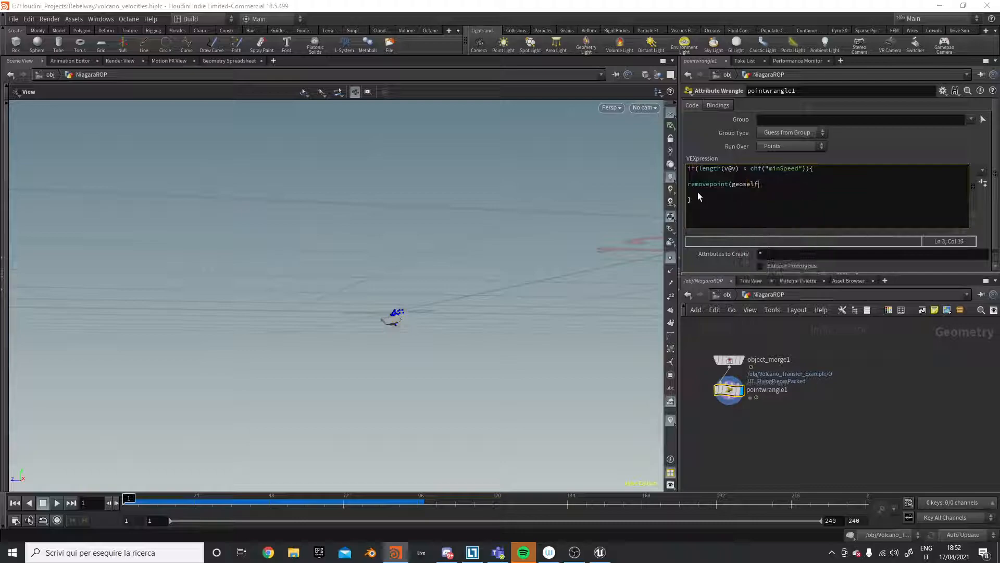
text((), @ptnum))
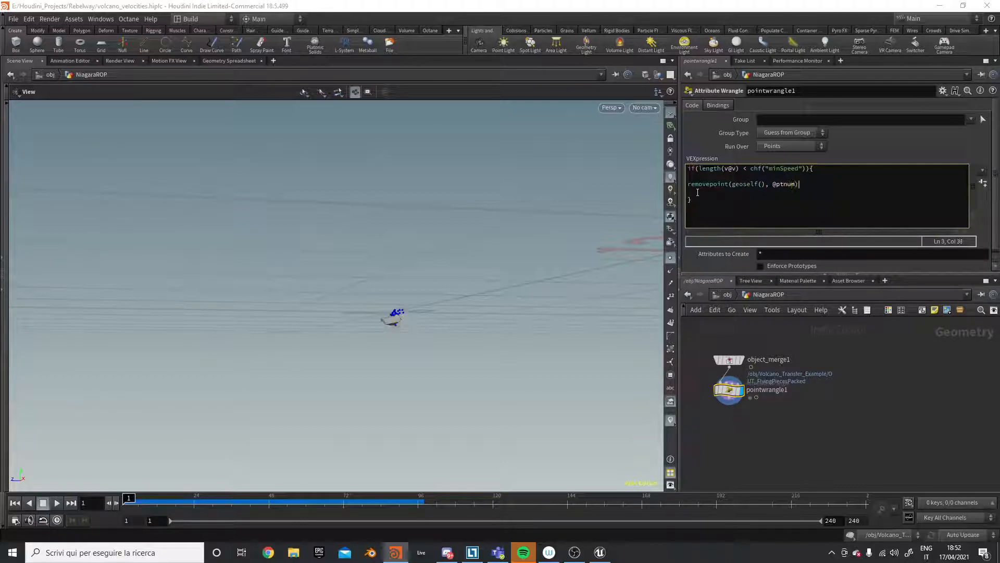
text(;)
Generate the minSpeed parameter from the wrangle's code and set it to 7.1
click(874, 377)
click(983, 182)
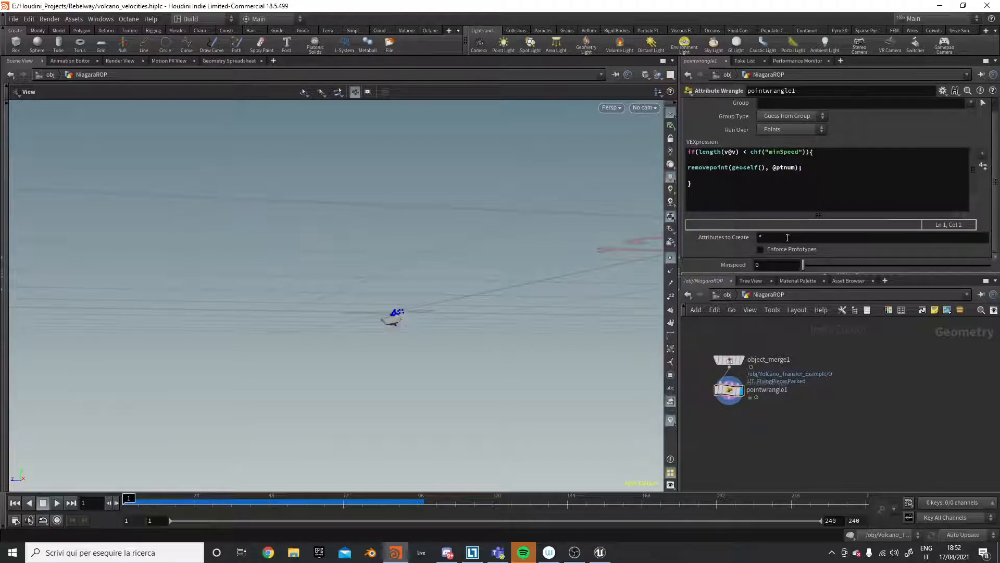
drag(129, 499, 173, 499)
drag(803, 265, 993, 265)
middle_drag(765, 262, 988, 259)
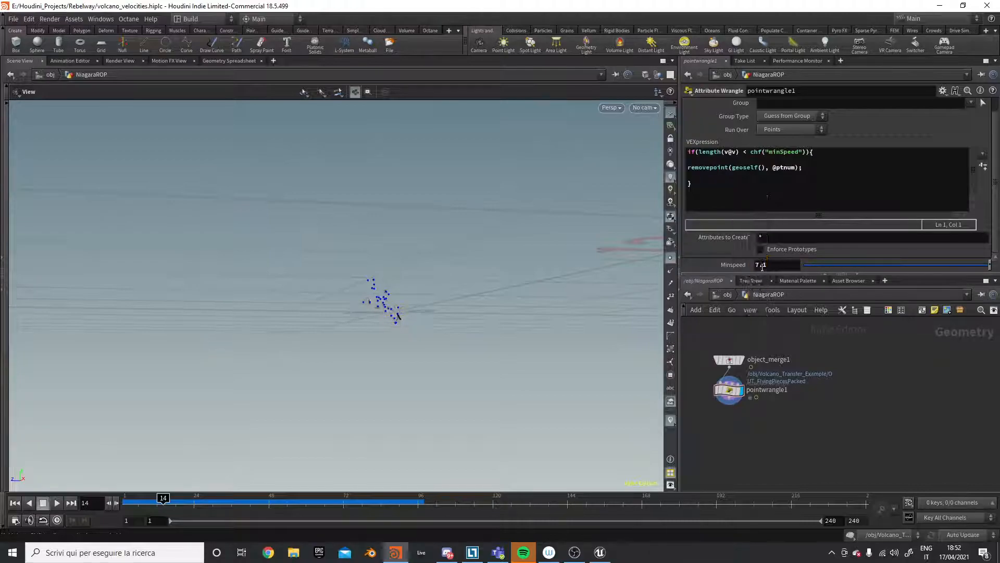
Scrub through the animation and examine pointwrangle1's point count at several frames
drag(137, 499, 702, 498)
middle_click(728, 397)
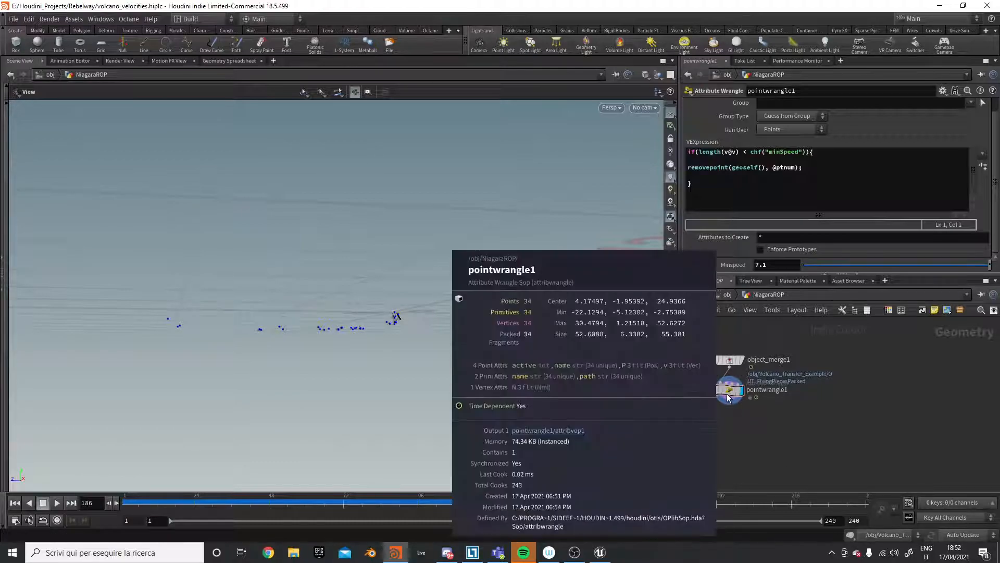
click(371, 502)
middle_click(729, 397)
click(147, 498)
drag(146, 499, 527, 499)
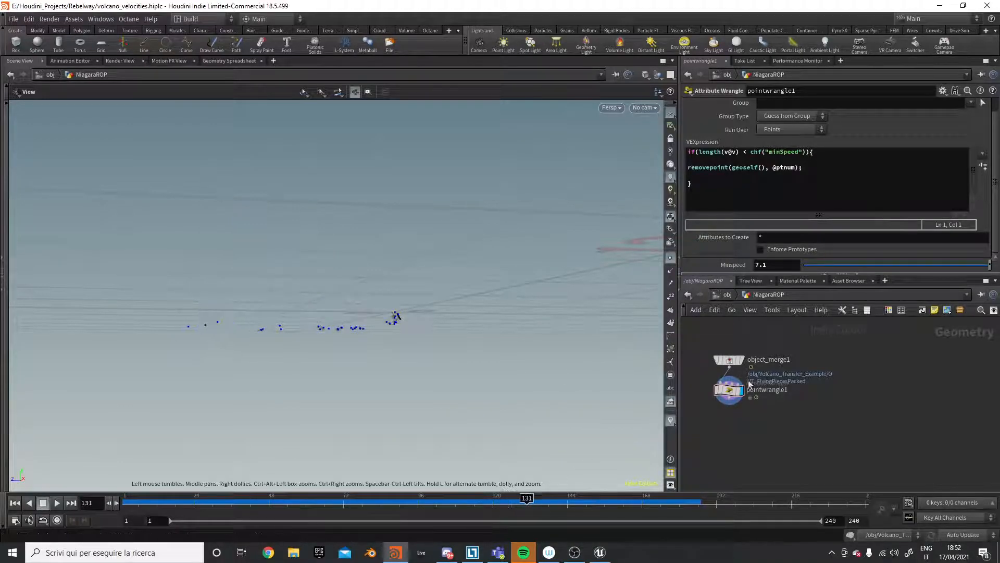
middle_click(735, 391)
drag(123, 499, 623, 499)
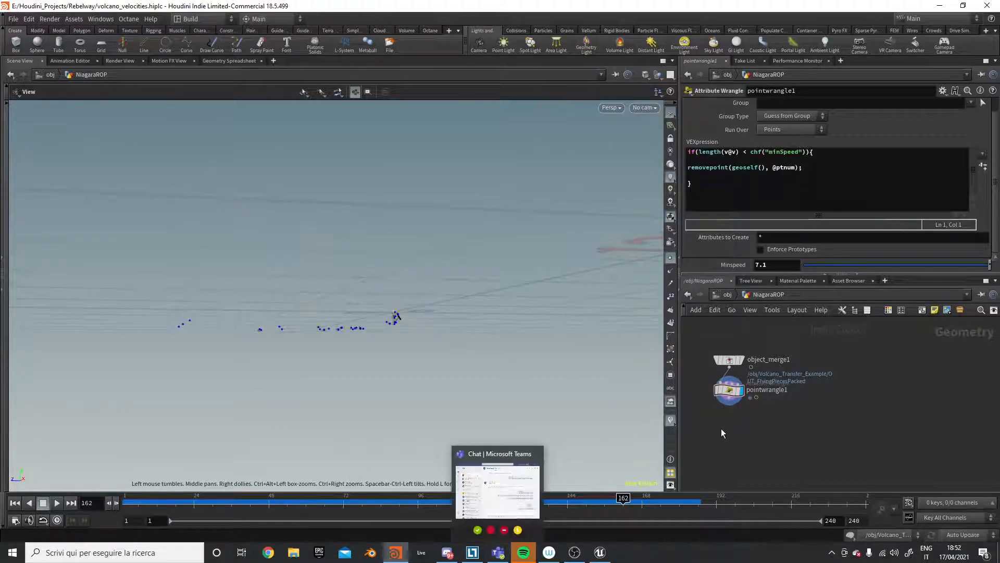
middle_click(730, 393)
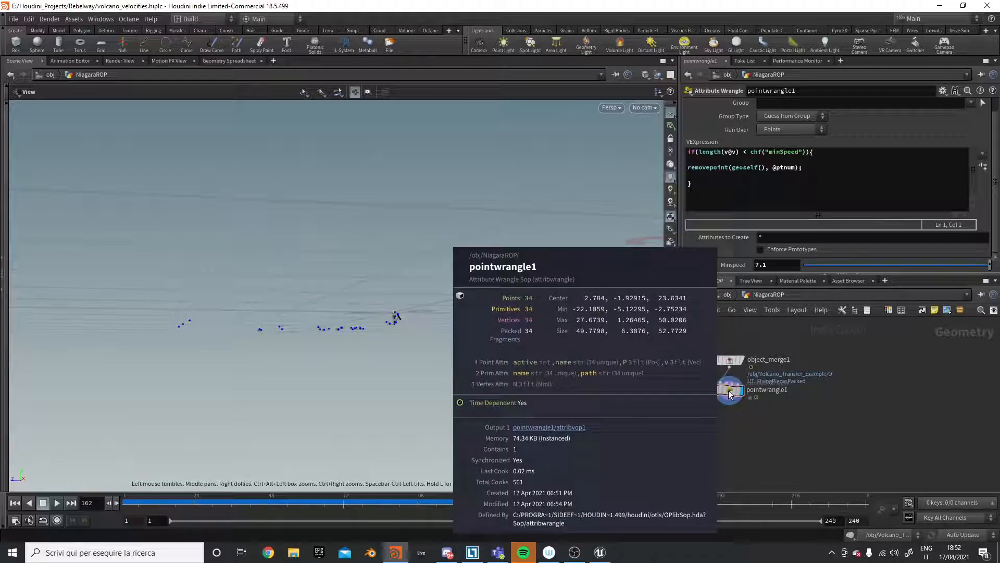
Set the wrangle's Minspeed to 8 and return the timeline to frame 1
drag(624, 502, 368, 542)
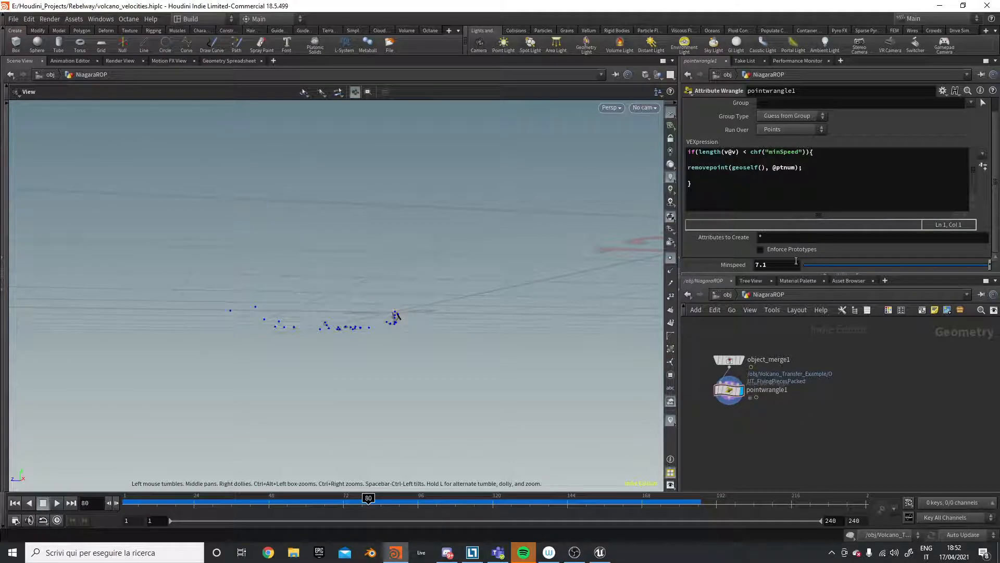
middle_drag(770, 264, 802, 264)
drag(440, 496, 129, 498)
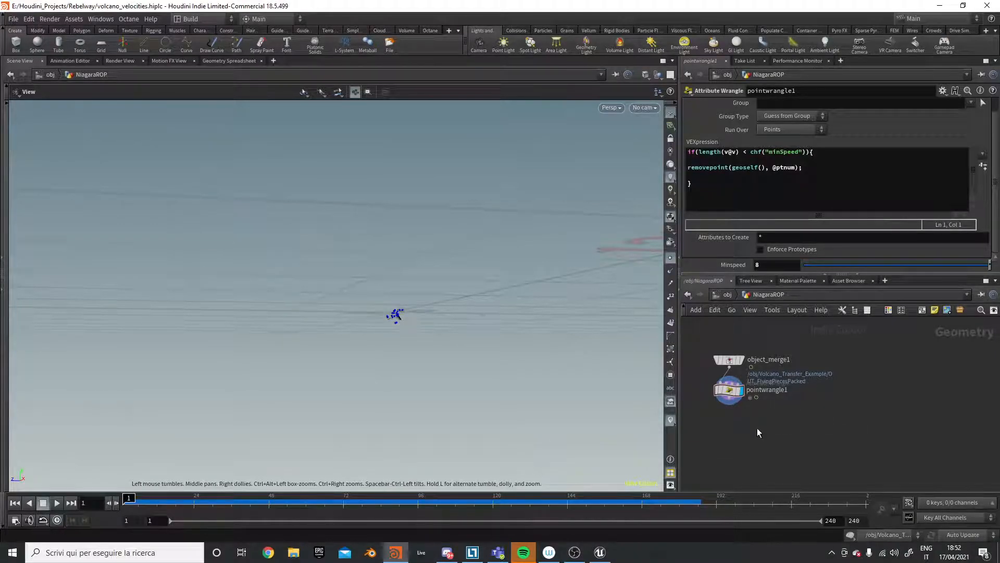
Add a Null node below pointwrangle1, connect it and name it points
key(Tab)
text(null)
key(Return)
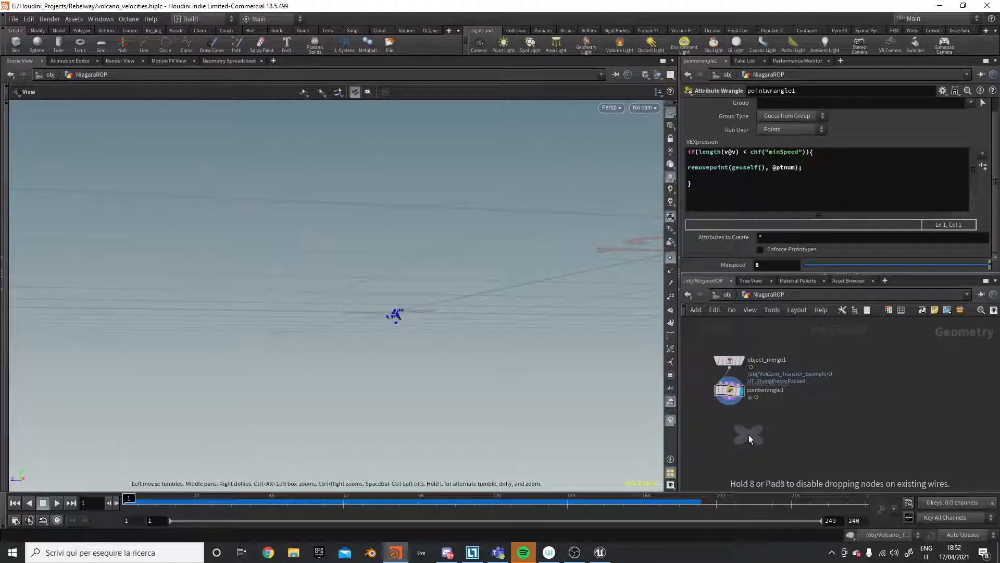
click(731, 403)
click(749, 423)
text(points)
key(Return)
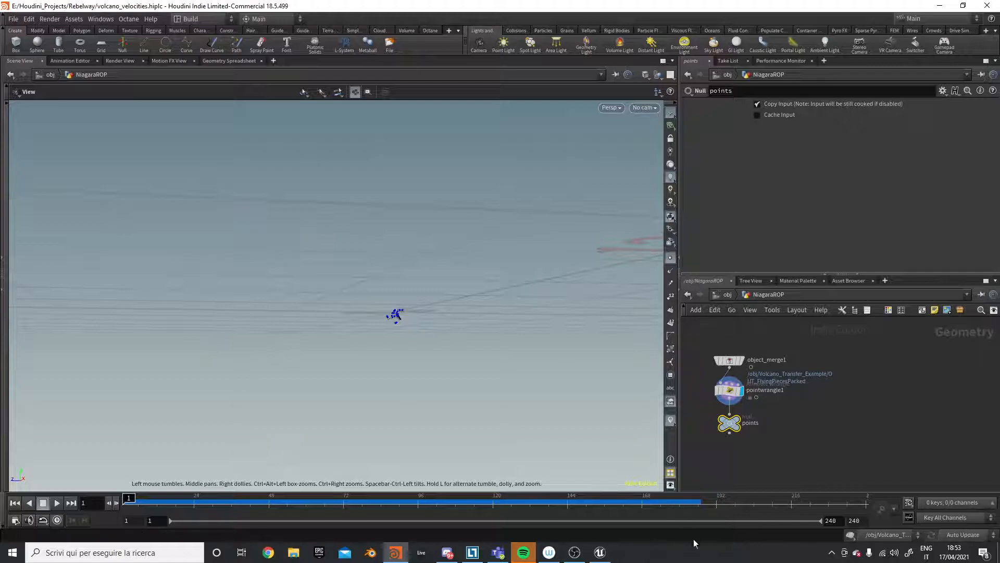
Add a Labs Niagara ROP node connected below the points null
key(Tab)
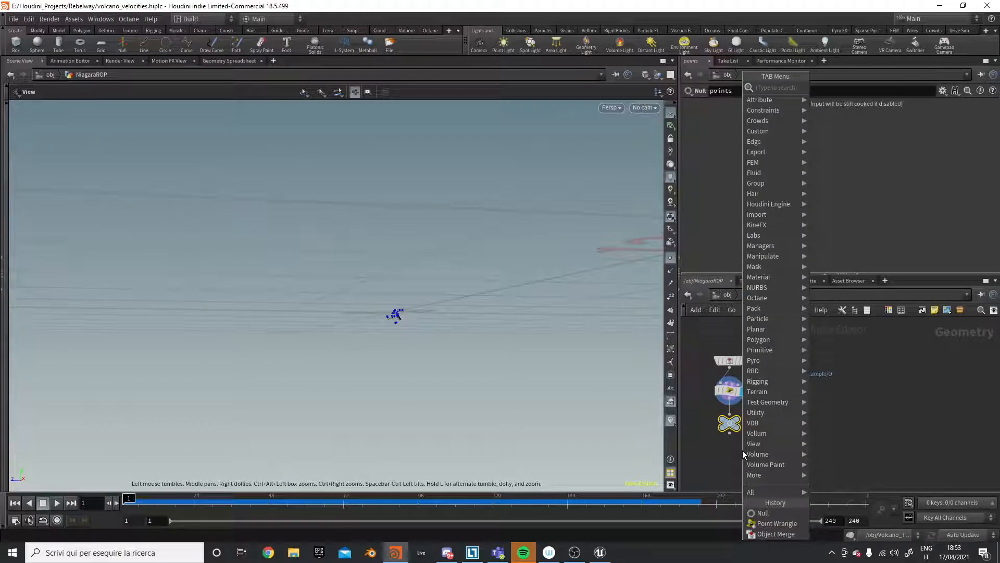
text(niaga)
key(Return)
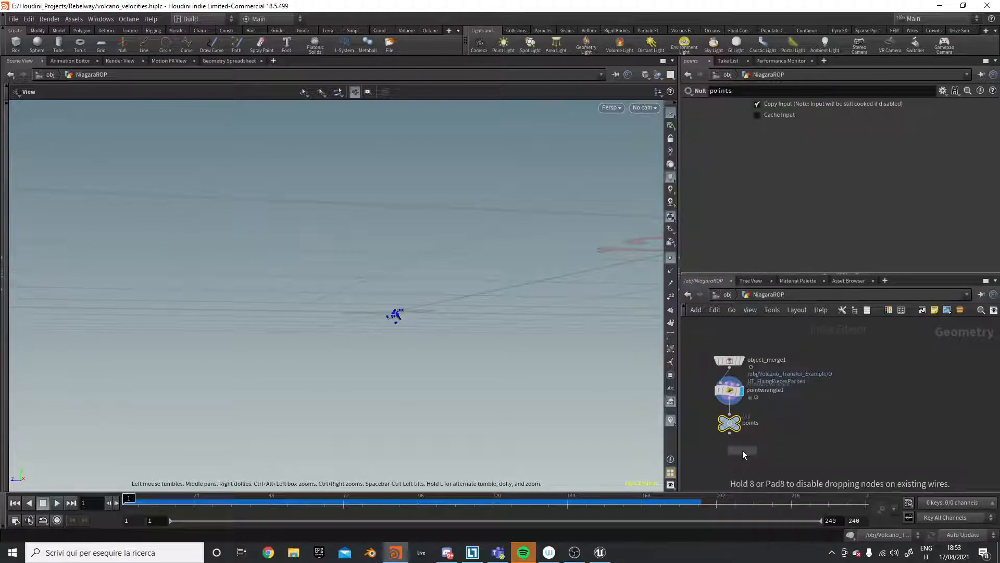
click(736, 443)
scroll(774, 437, up, 3)
scroll(774, 436, down, 3)
scroll(792, 452, up, 3)
middle_drag(800, 448, 859, 402)
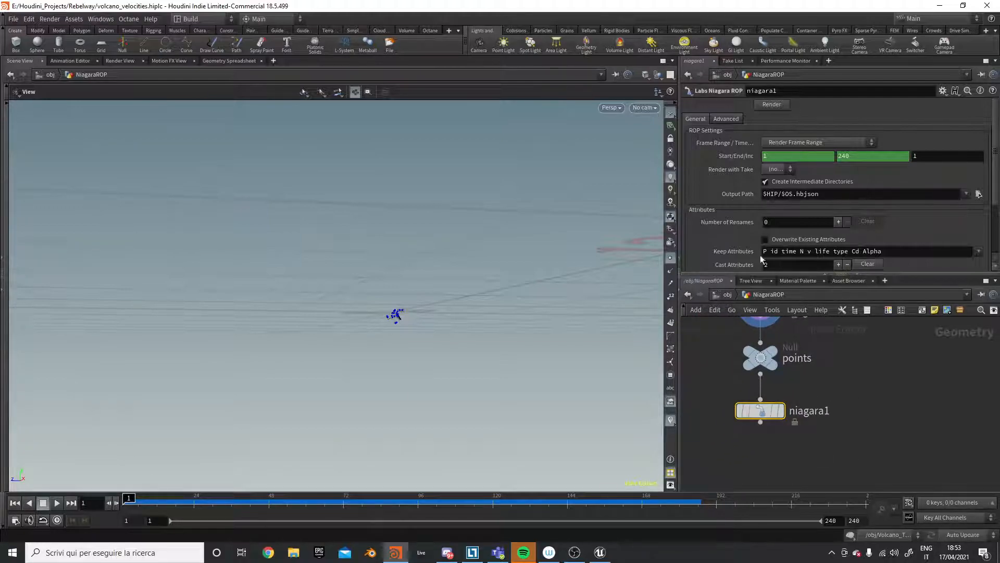
scroll(789, 257, down, 2)
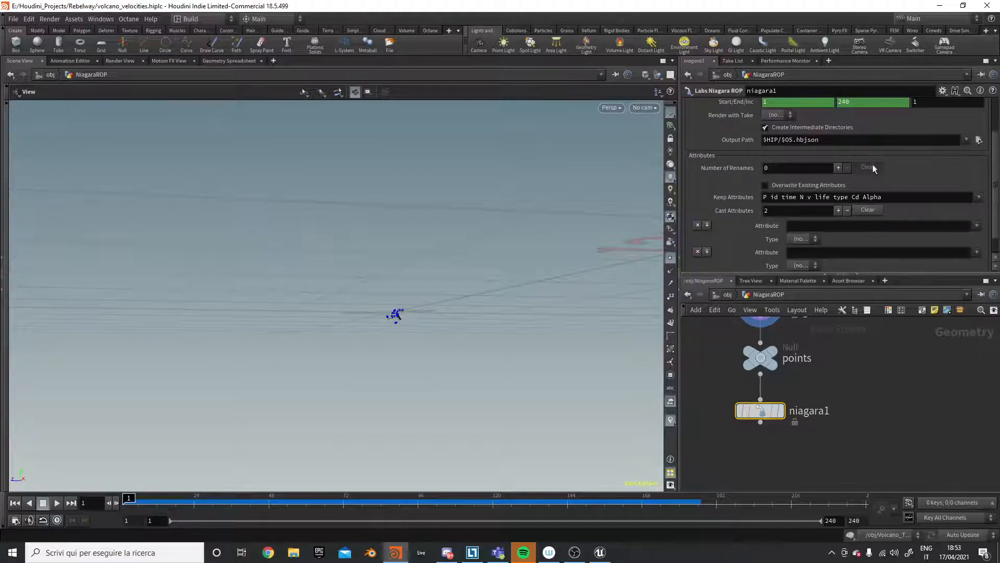
scroll(849, 241, up, 2)
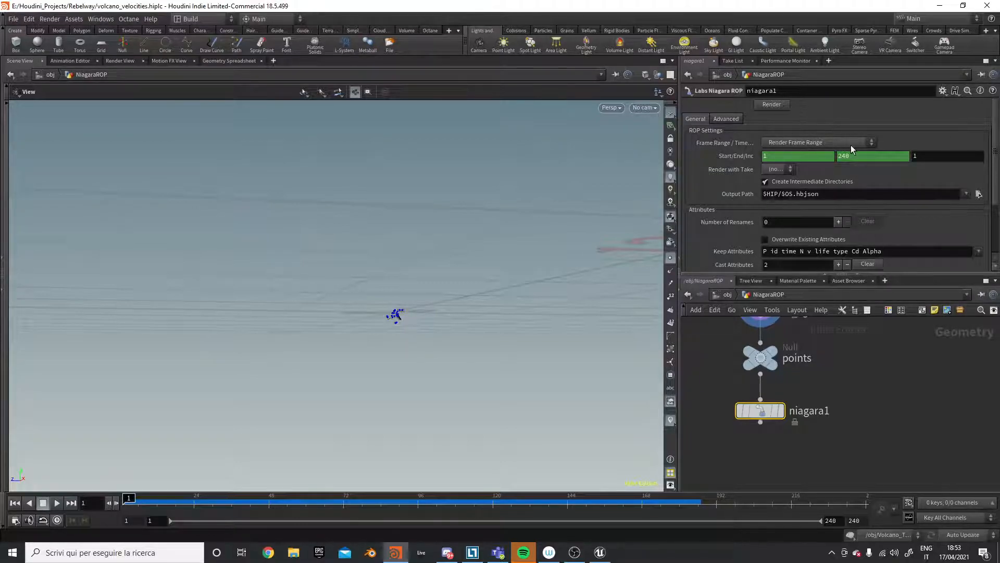
Remove the linked channel from the Niagara ROP's end frame and set the end frame to 120
click(145, 499)
mouse_move(148, 498)
mouse_down()
mouse_move(361, 501)
mouse_move(411, 517)
mouse_move(494, 518)
mouse_up()
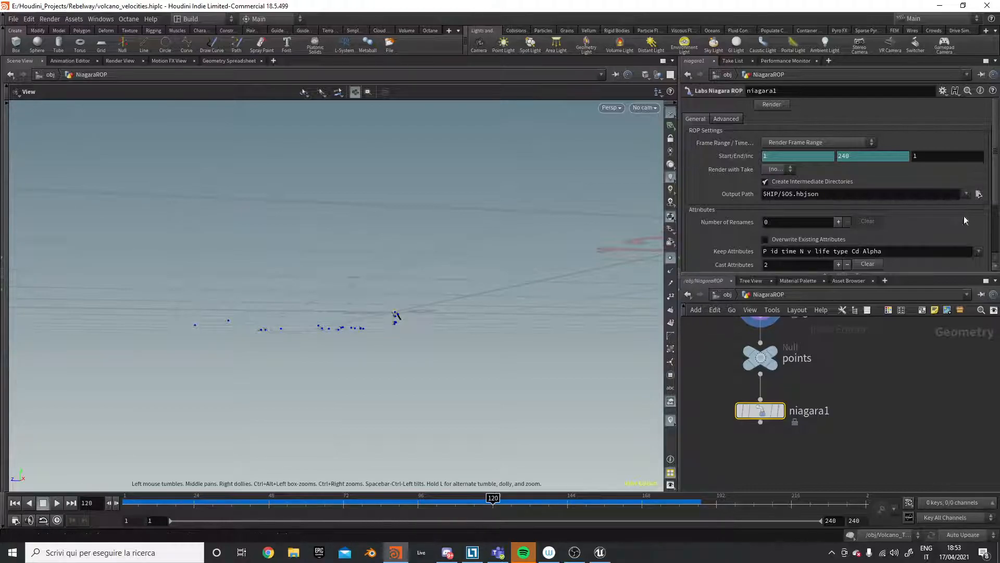
right_click(845, 156)
click(874, 271)
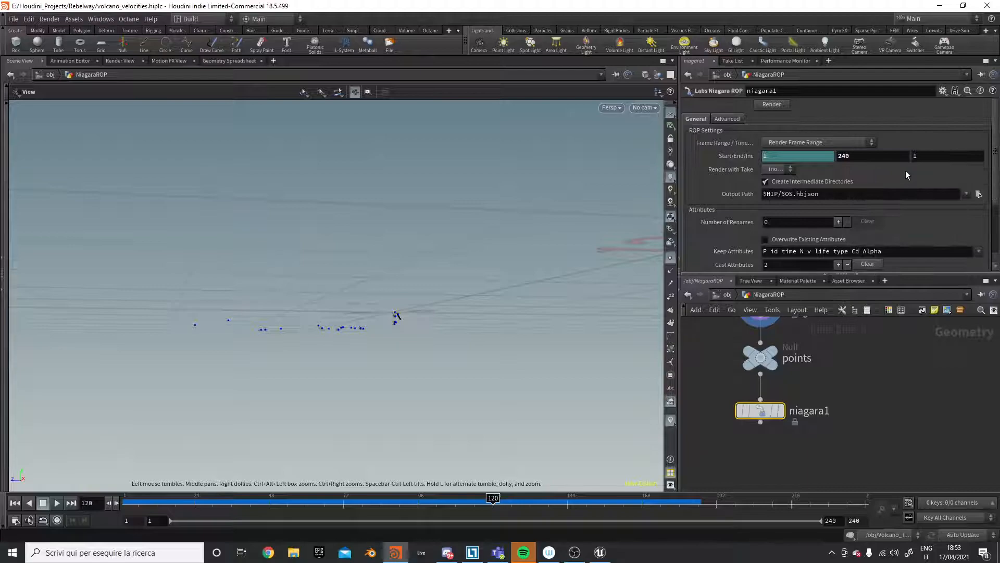
double_click(861, 154)
text(120)
key(Return)
Examine the Niagara ROP's attribute options and its advanced time settings
scroll(862, 208, down, 3)
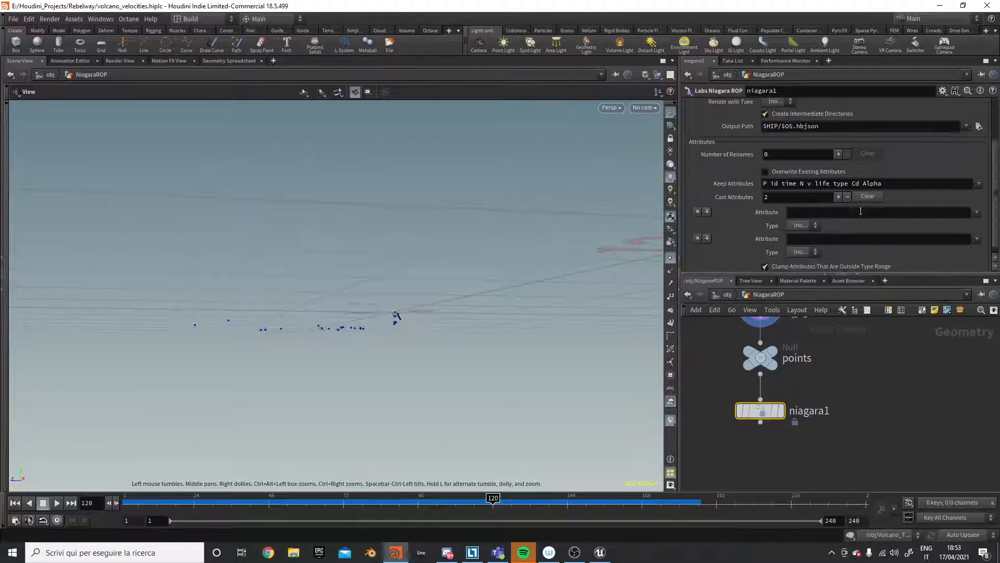
scroll(865, 210, up, 3)
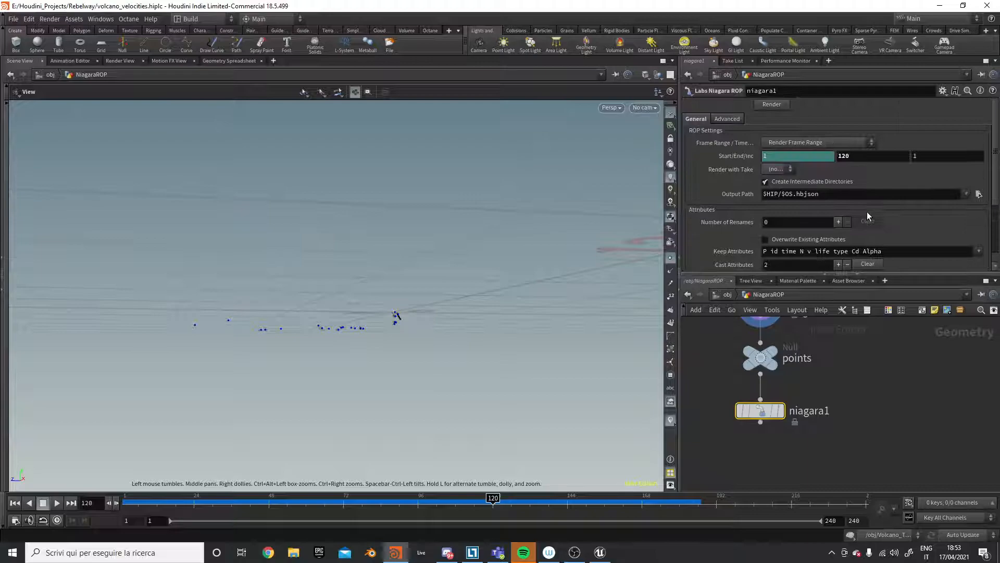
click(718, 119)
click(701, 118)
click(732, 118)
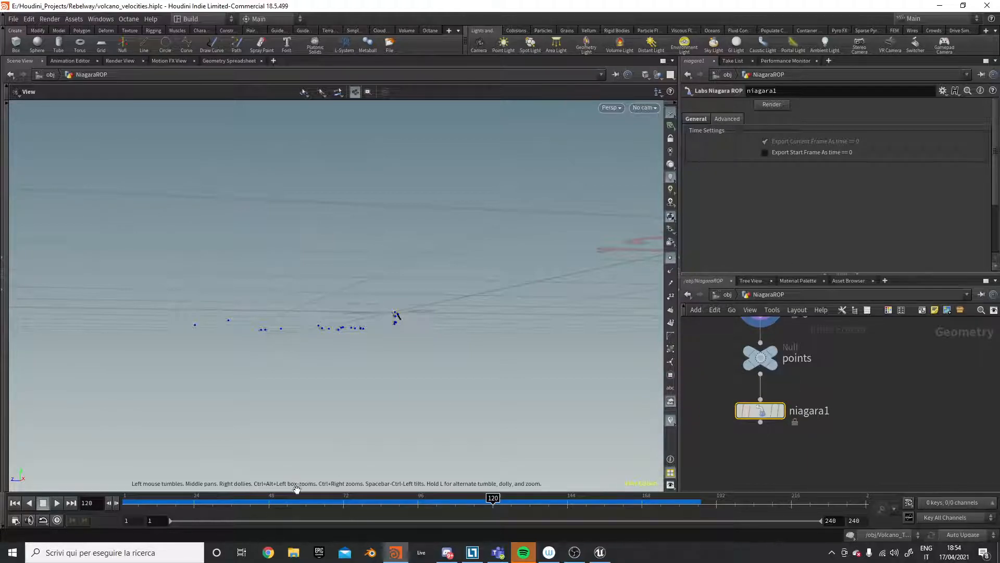
Change the file extension in the Niagara ROP's output path to .hjson
click(705, 118)
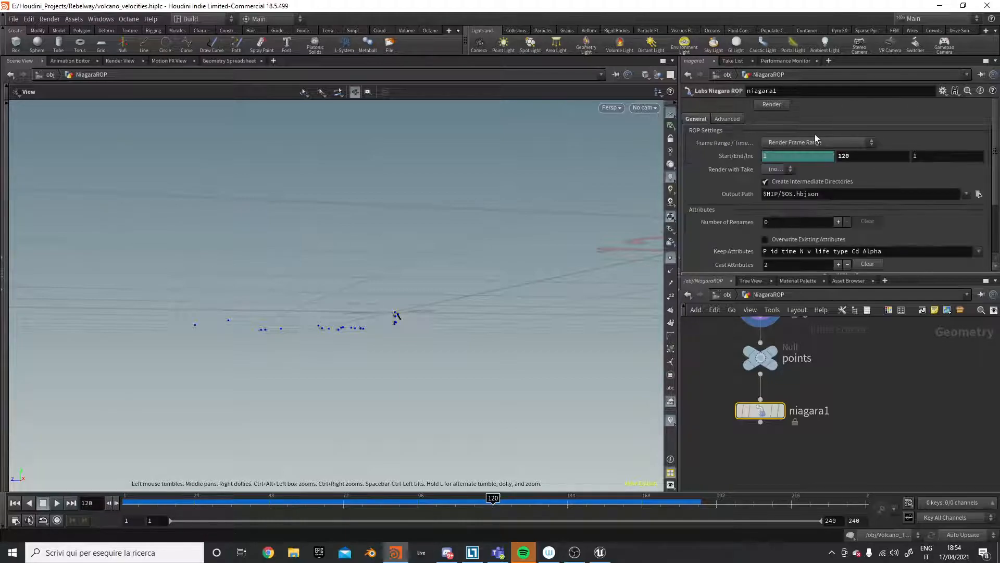
scroll(873, 239, down, 2)
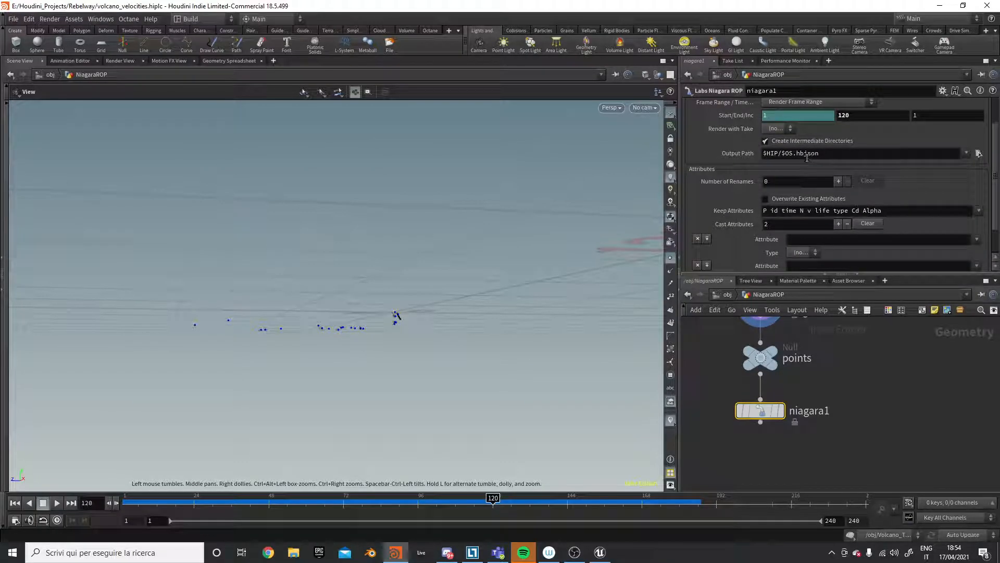
click(802, 154)
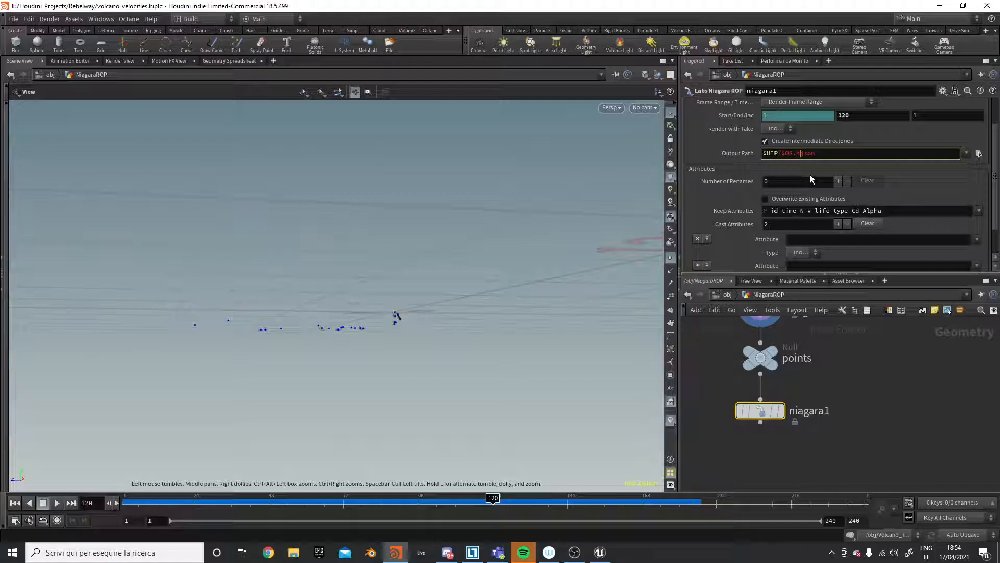
click(904, 375)
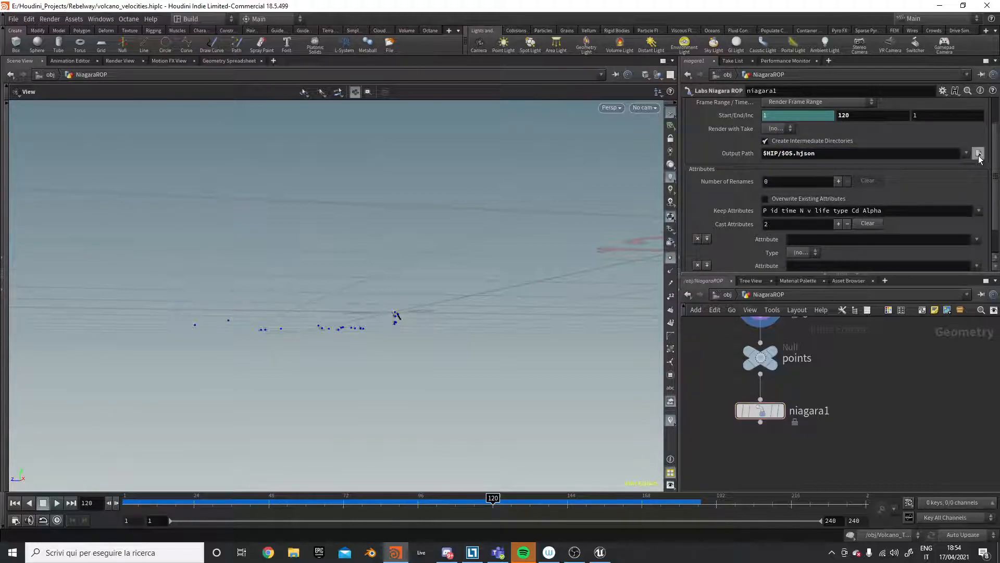
Browse for the Niagara ROP's output location and create a niagara_export folder inside $JOB
click(979, 154)
click(630, 186)
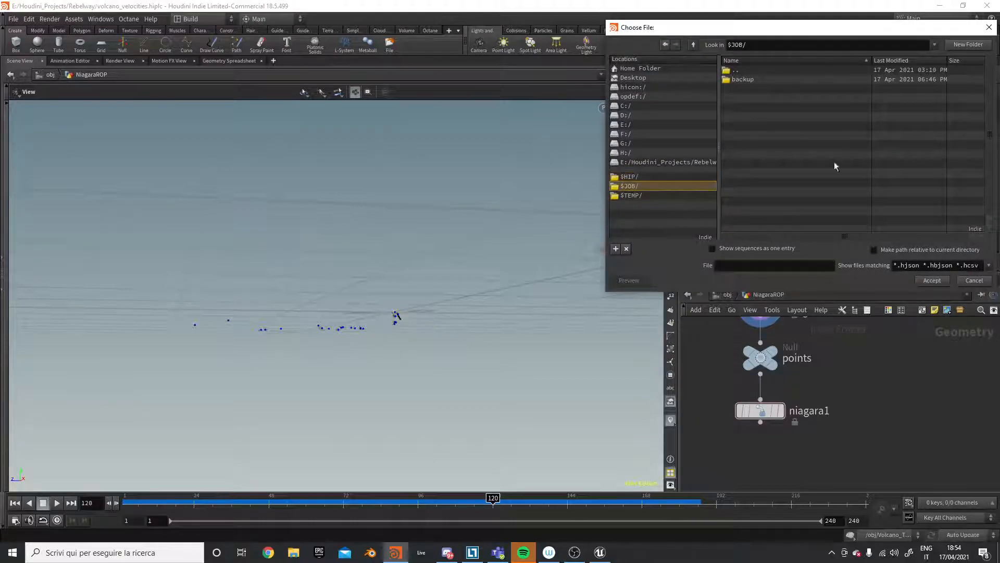
click(954, 45)
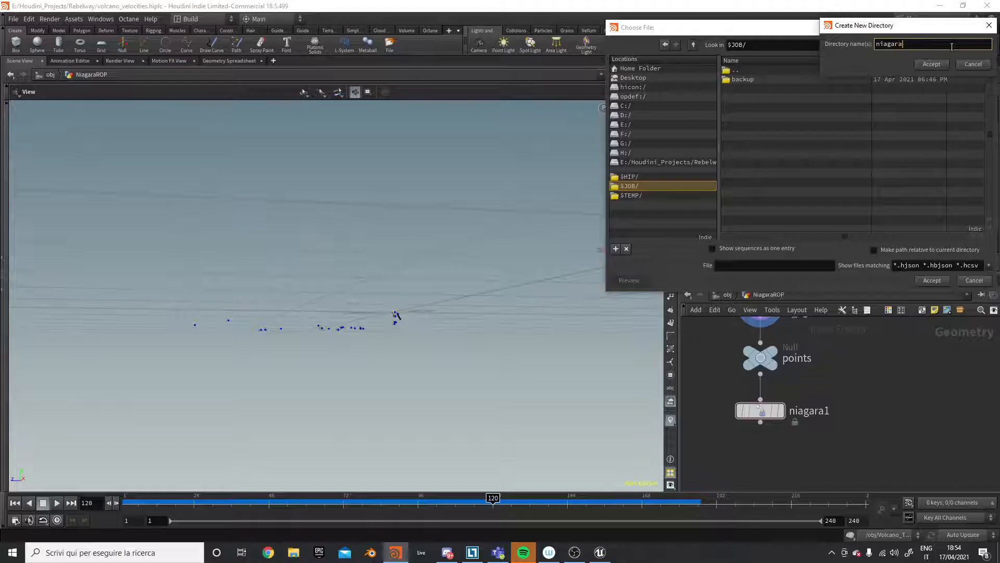
text(niagara_export)
key(Return)
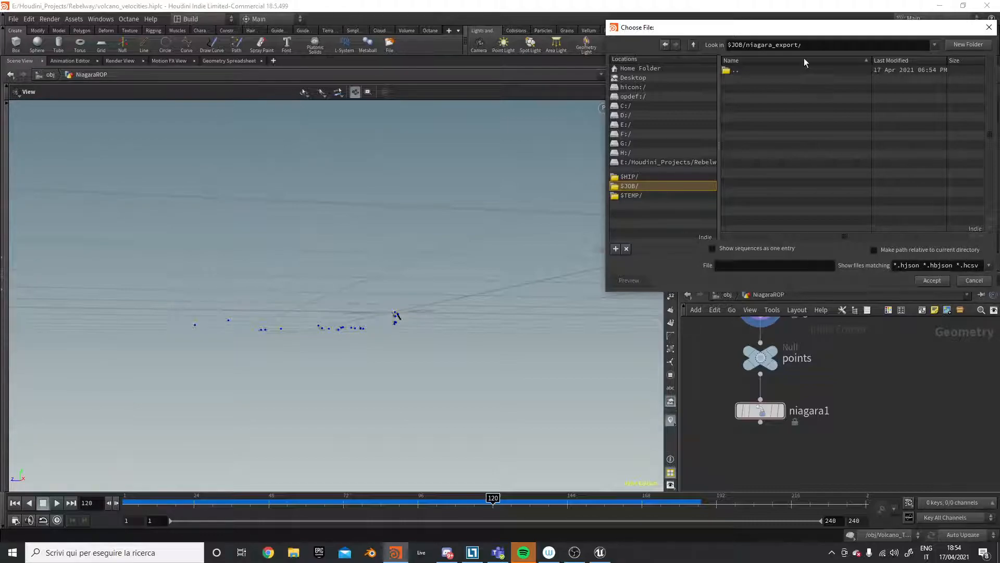
Copy the niagara_export/ folder name and insert it in the output path to make $HIP/niagara_export/$OS.hjson
drag(819, 44, 747, 43)
key(ctrl+c)
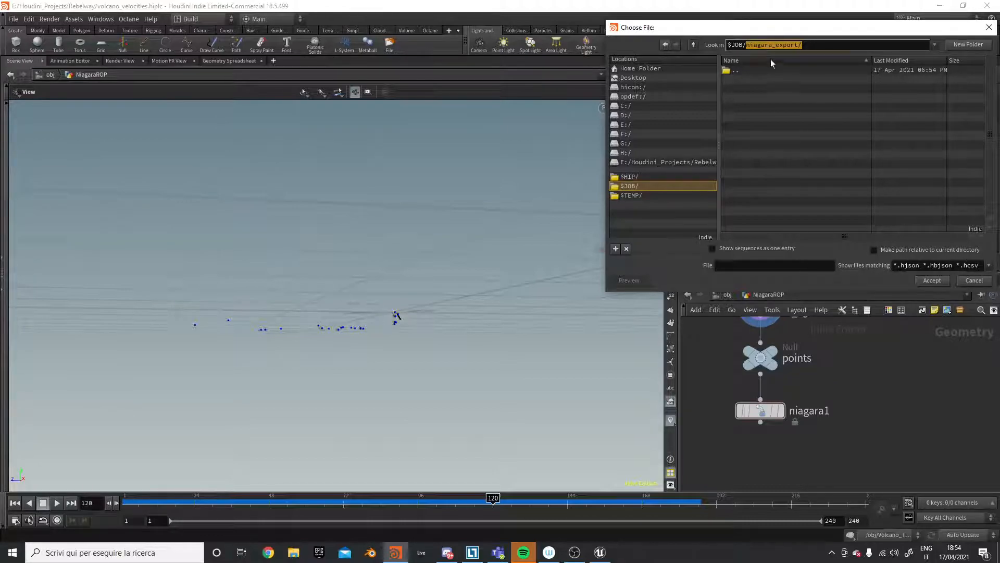
click(973, 282)
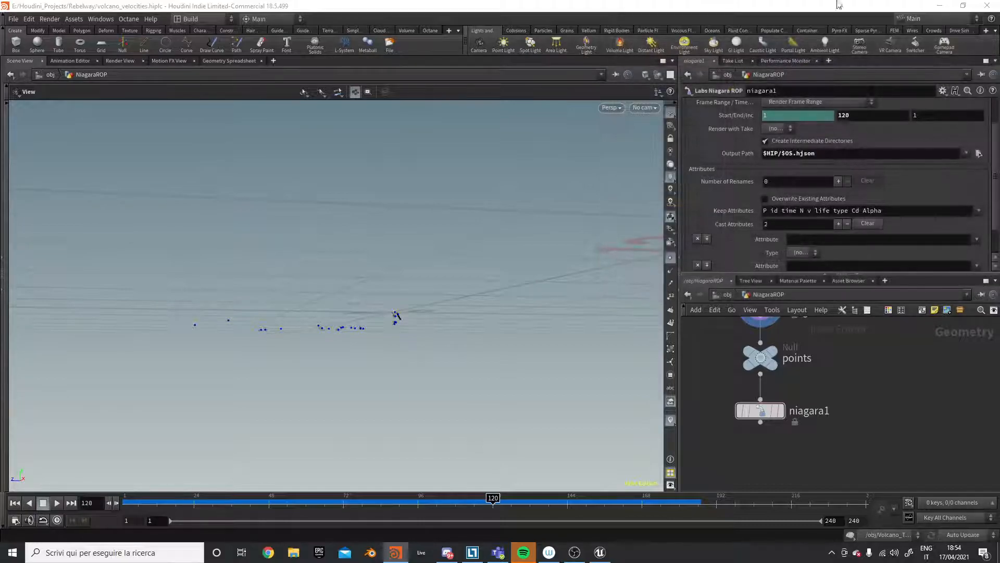
click(779, 154)
key(ctrl+v)
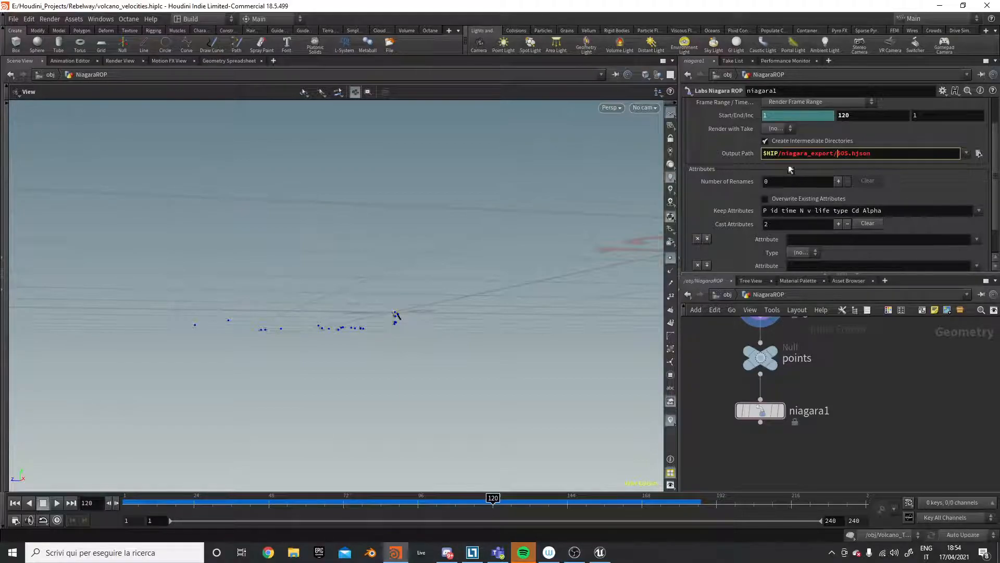
click(913, 373)
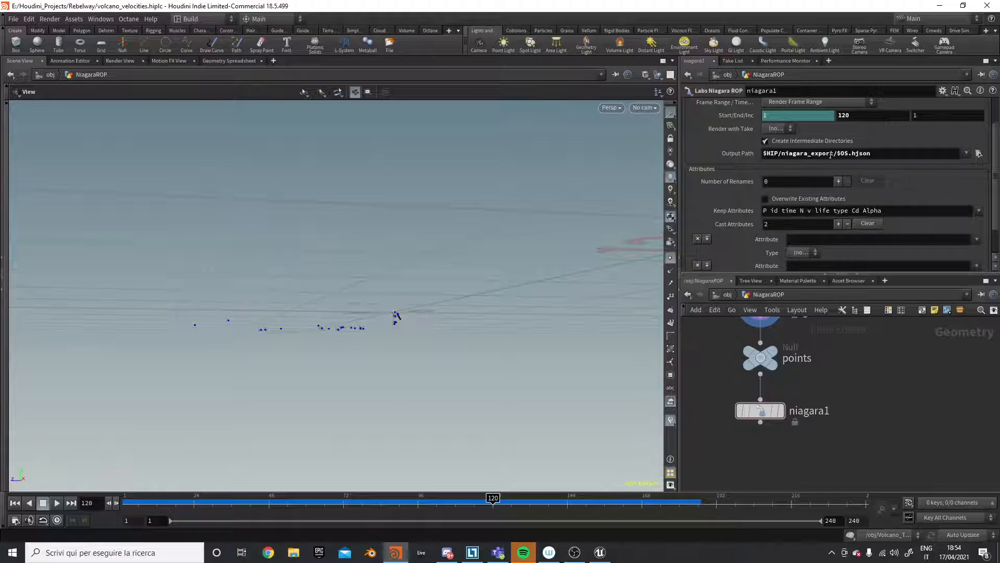
scroll(807, 214, down, 3)
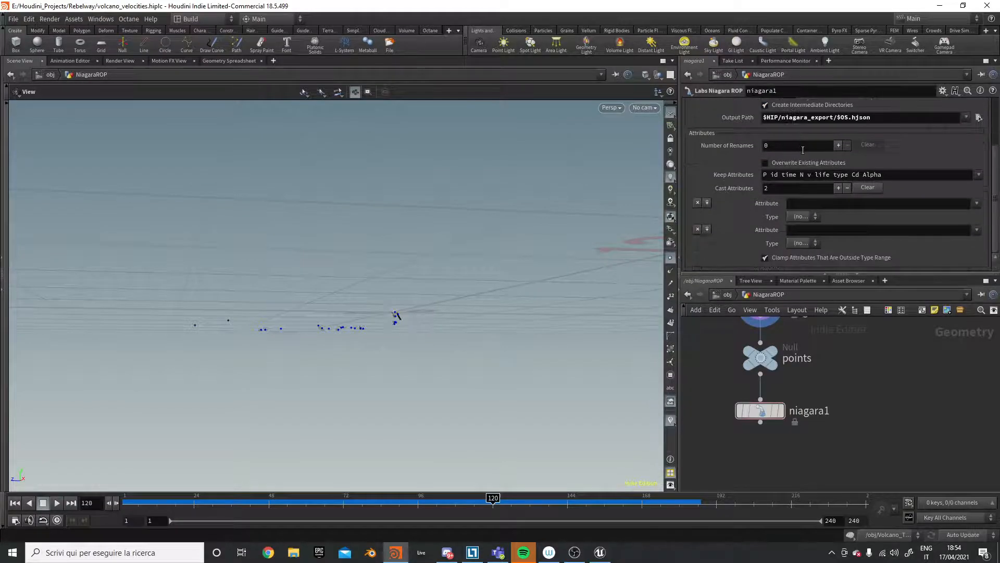
scroll(802, 150, up, 6)
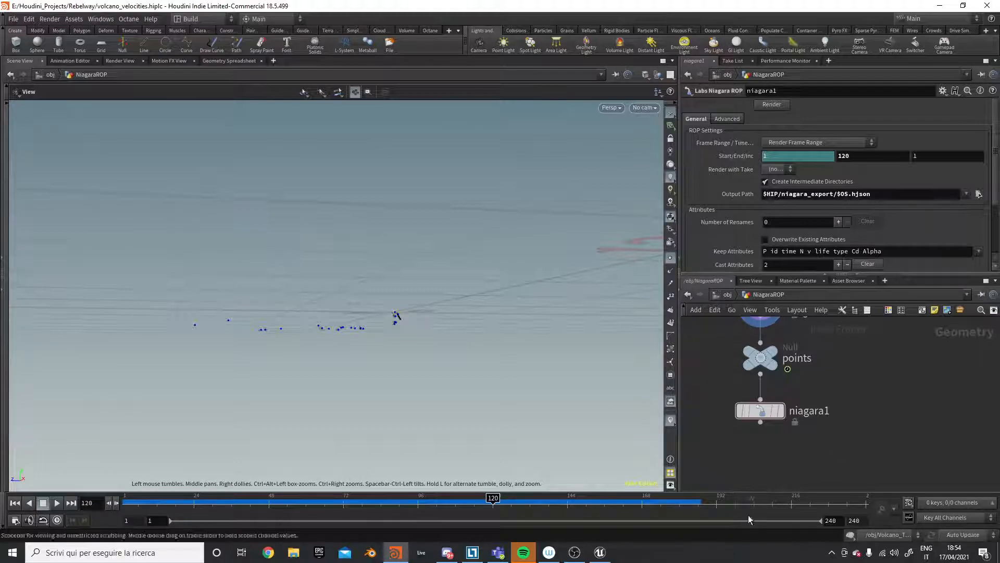
Switch to Unreal Editor and import niagara1.hjson from Houdini_Projects/Rebelway/niagara_export into the VFX_TEST folder
click(609, 556)
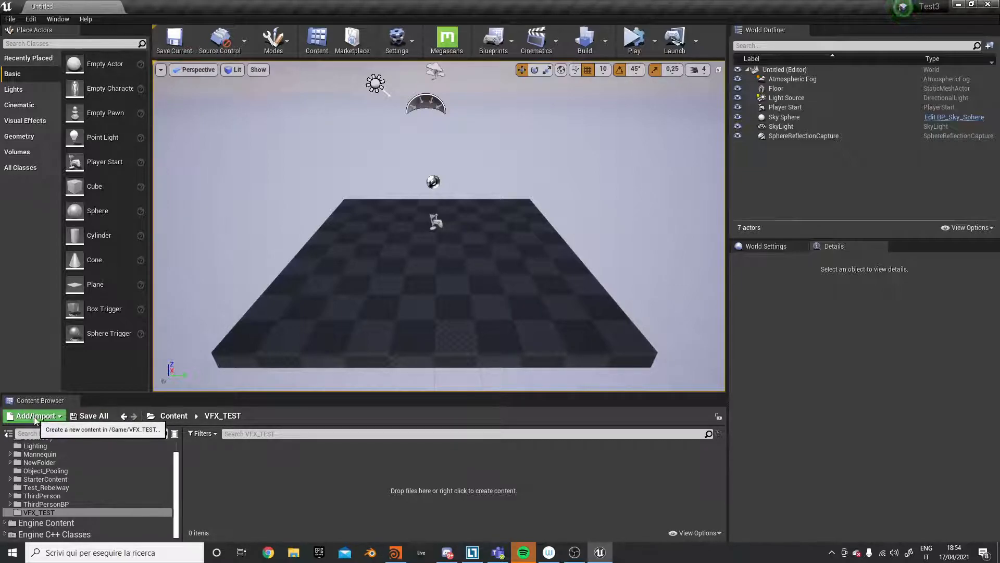
right_click(383, 485)
click(342, 469)
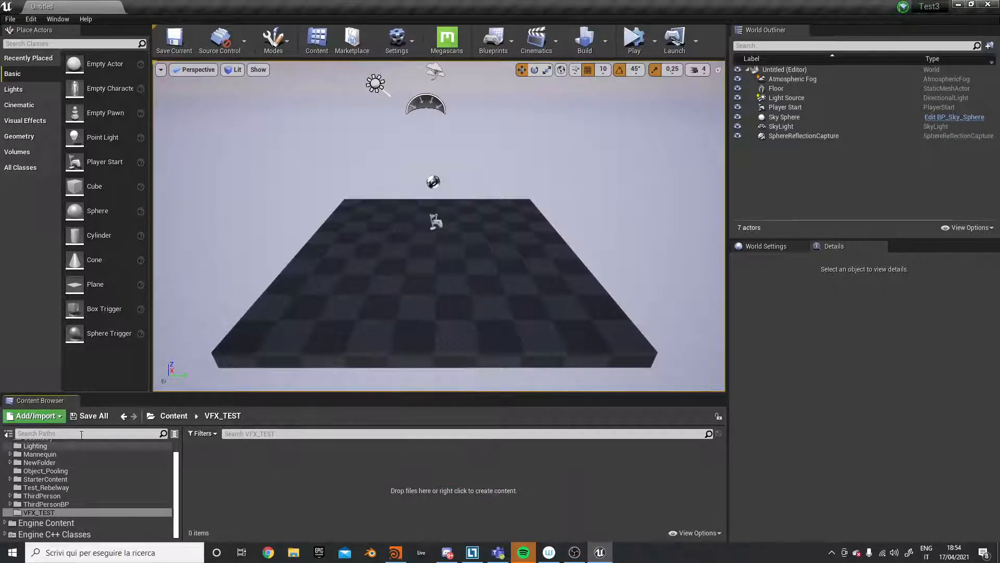
click(35, 415)
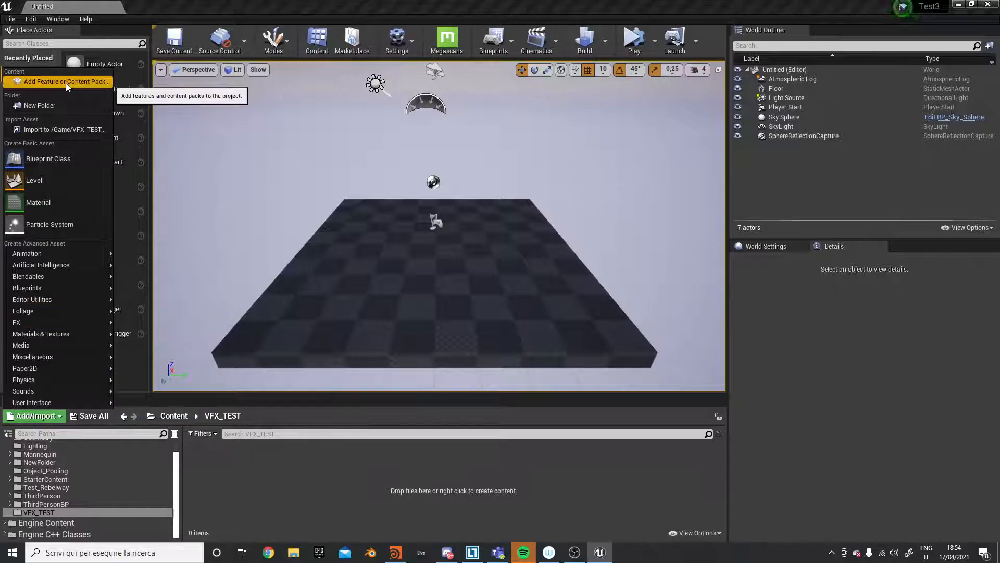
click(63, 129)
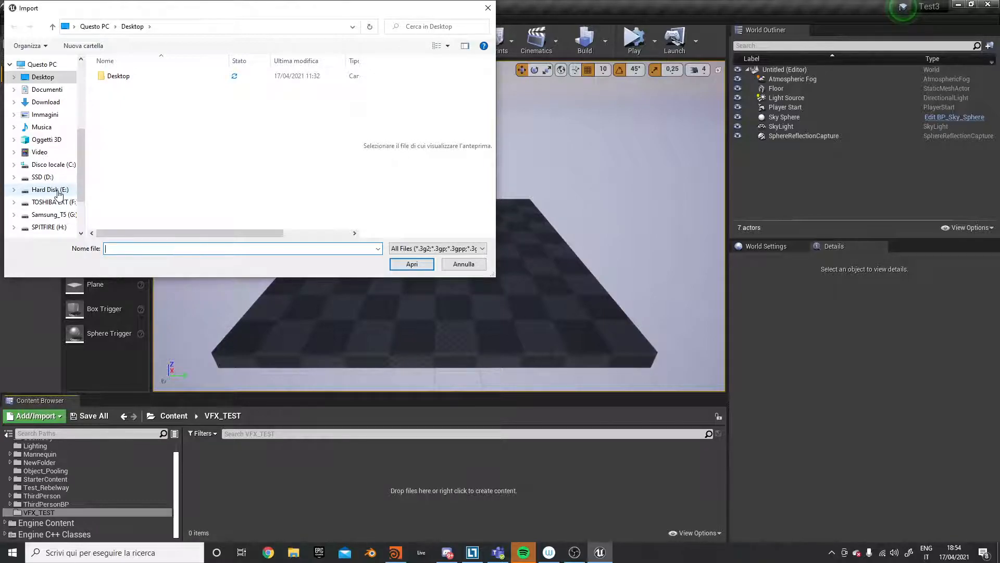
drag(145, 10, 0, 148)
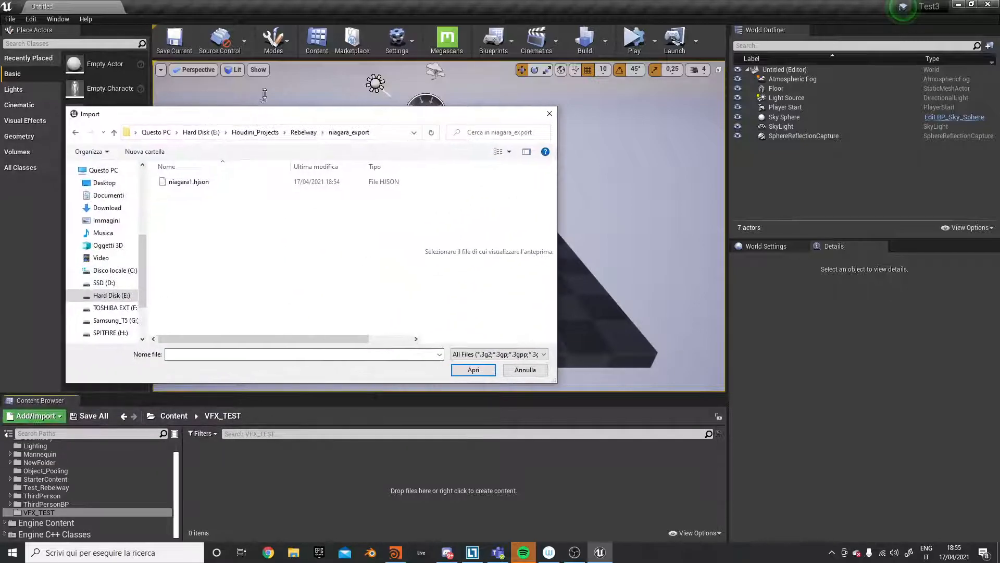
drag(185, 184, 468, 484)
double_click(176, 181)
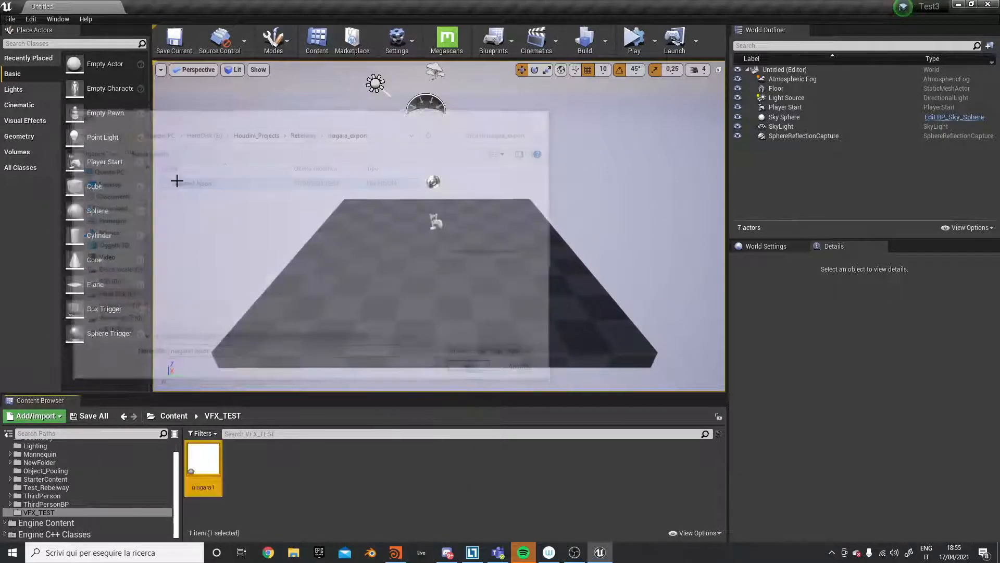
Examine the imported niagara1 point cache's properties and attribute array, and close the asset
mouse_move(215, 460)
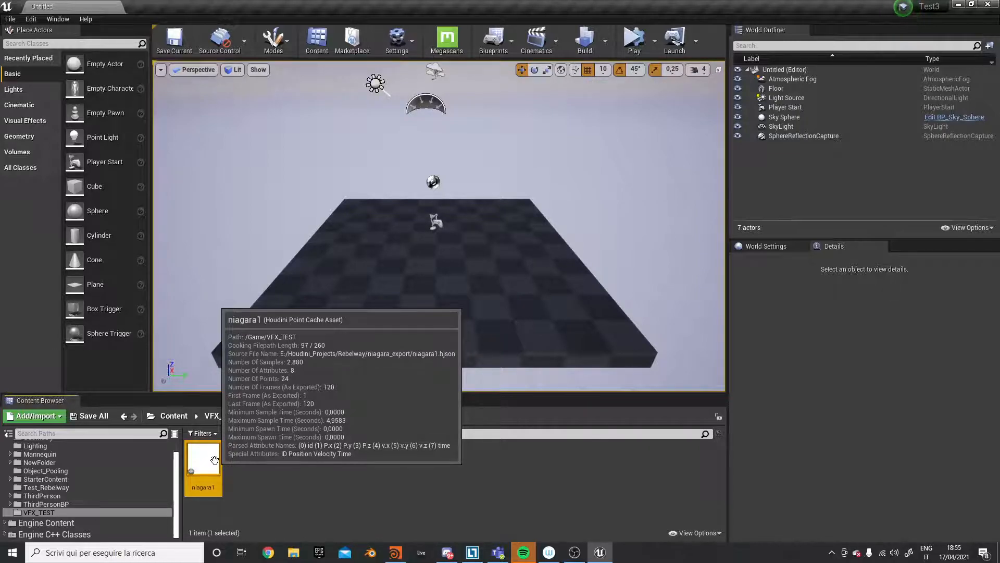
double_click(215, 459)
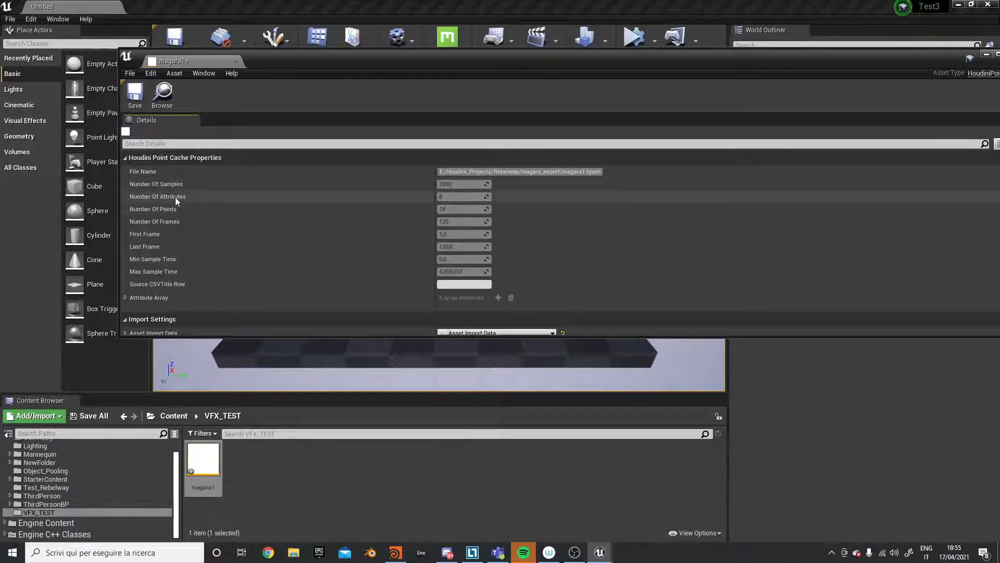
scroll(521, 200, down, 1)
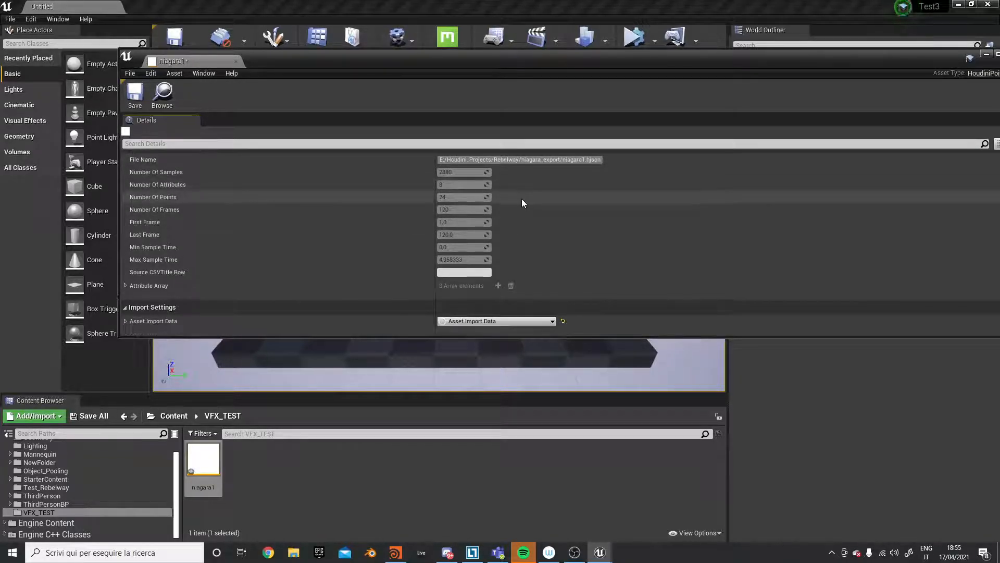
click(145, 287)
scroll(358, 223, down, 3)
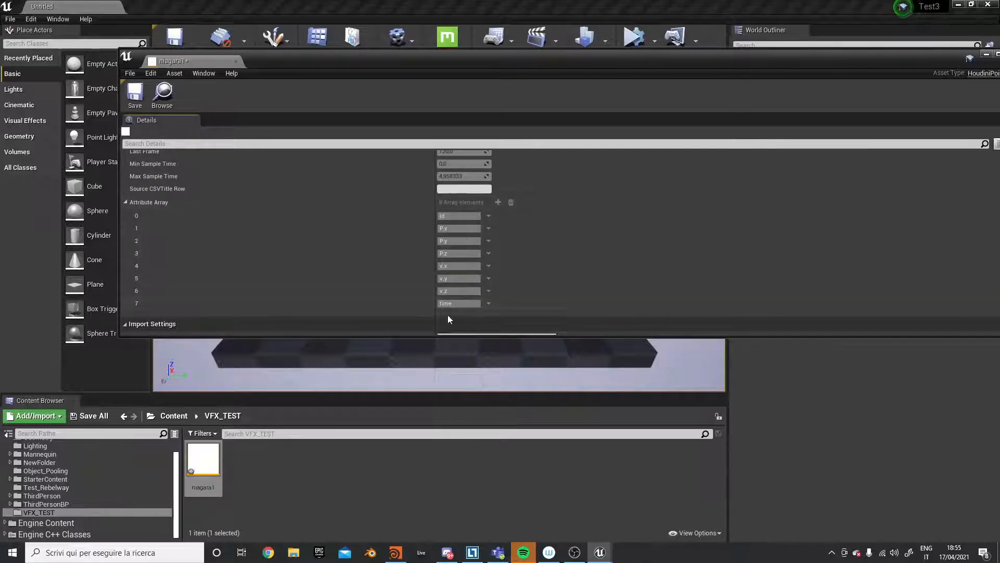
scroll(453, 312, down, 1)
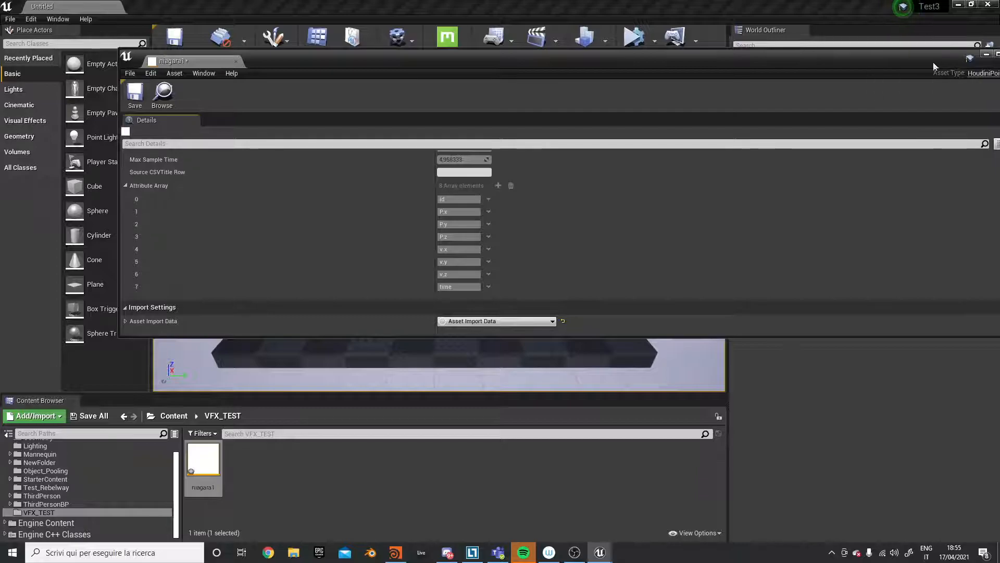
drag(934, 67, 789, 78)
click(861, 75)
Create an empty Niagara System in the VFX_TEST folder
right_click(315, 487)
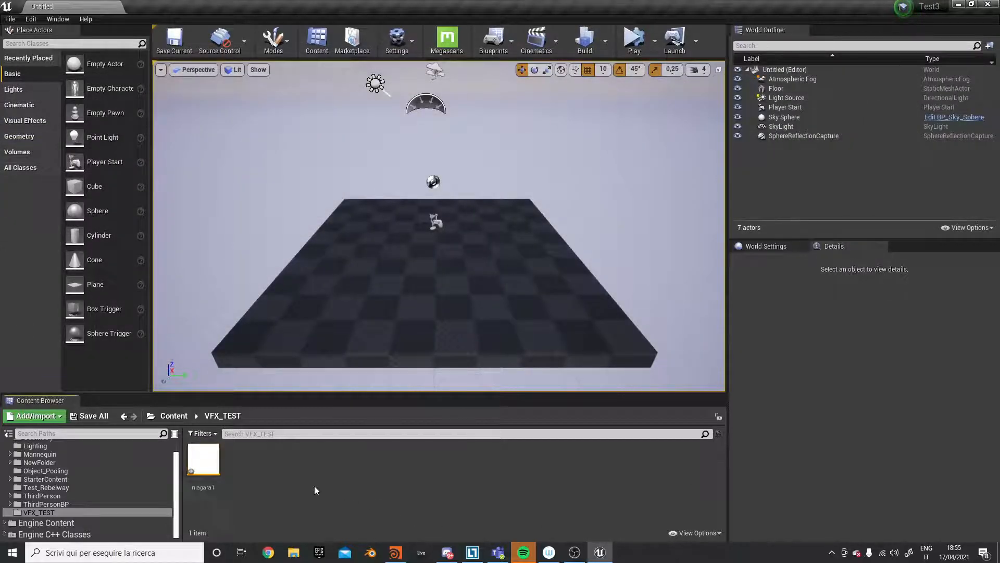
mouse_move(365, 324)
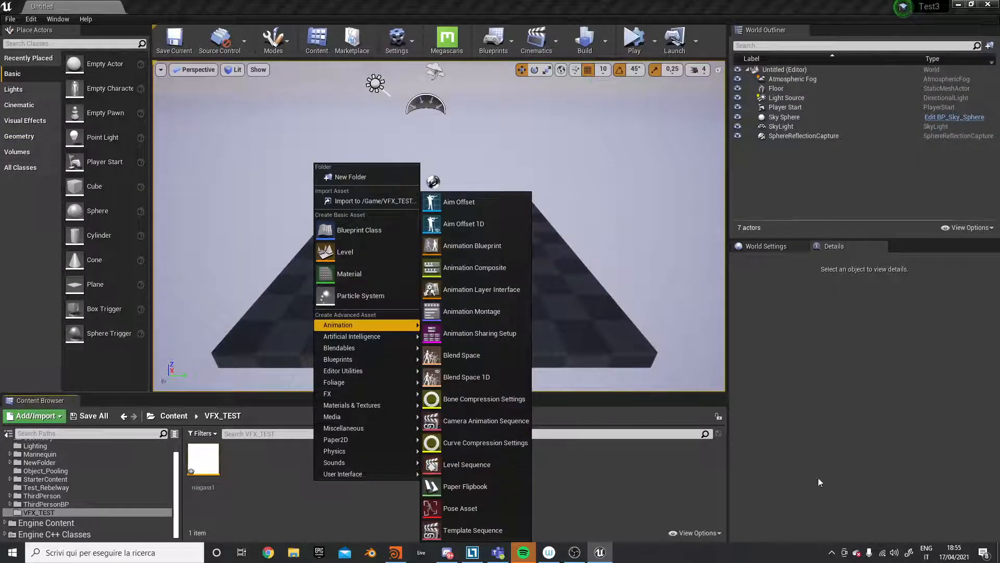
click(645, 489)
right_click(343, 479)
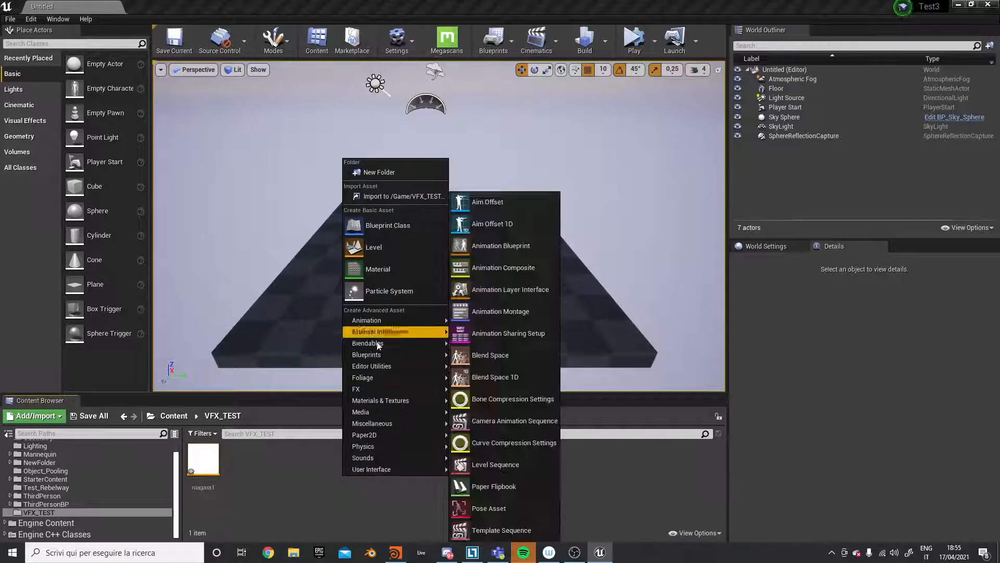
mouse_move(377, 390)
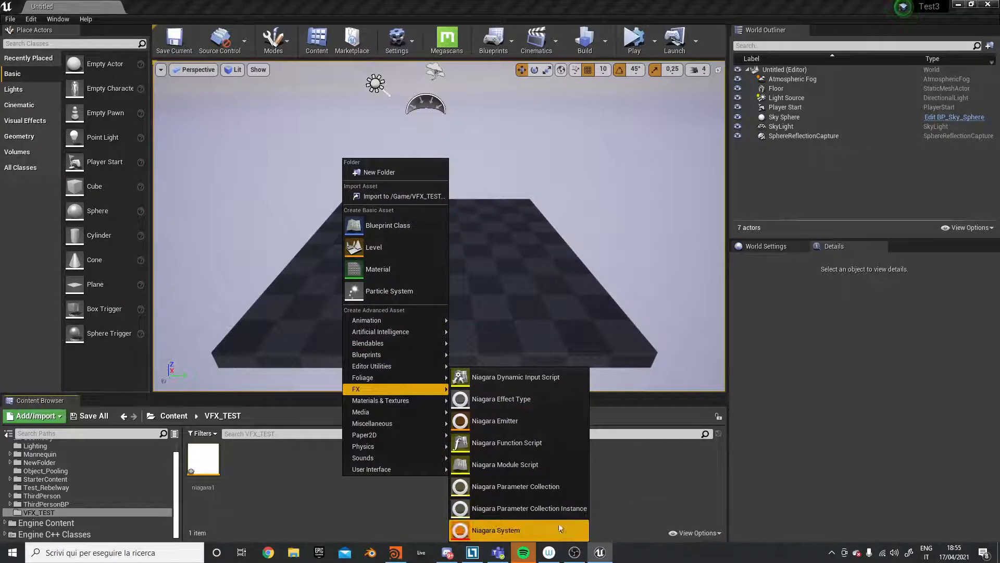
click(495, 529)
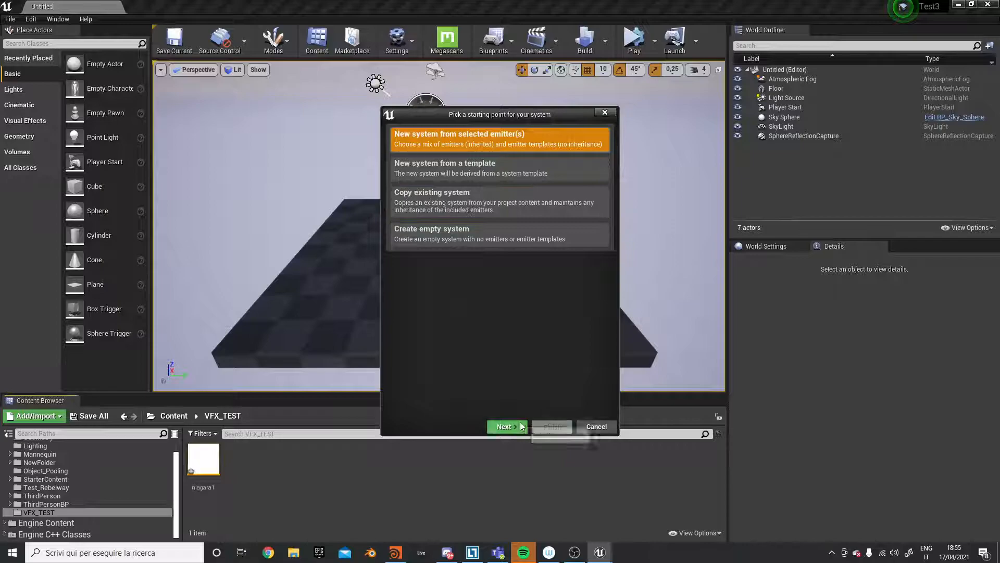
click(480, 246)
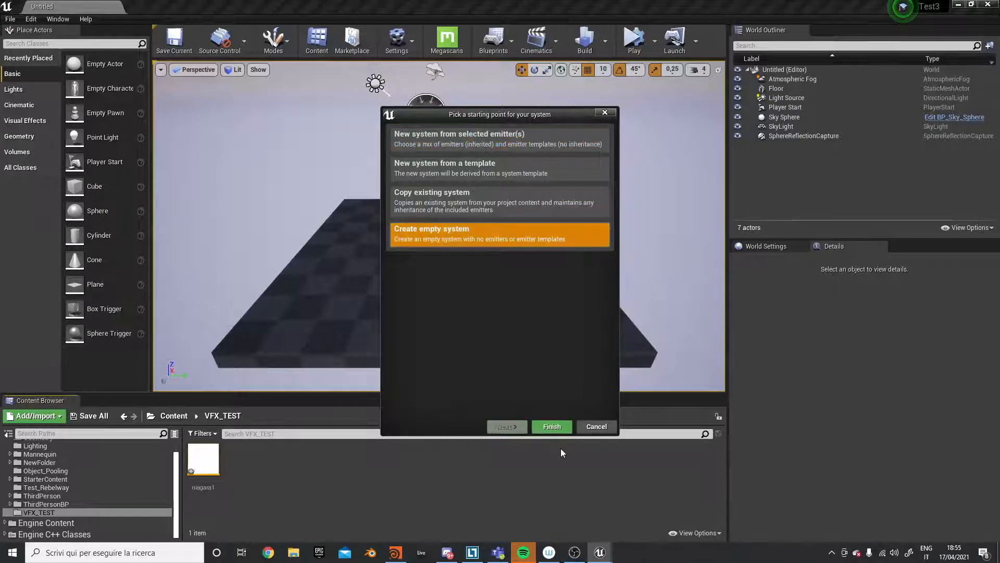
click(552, 426)
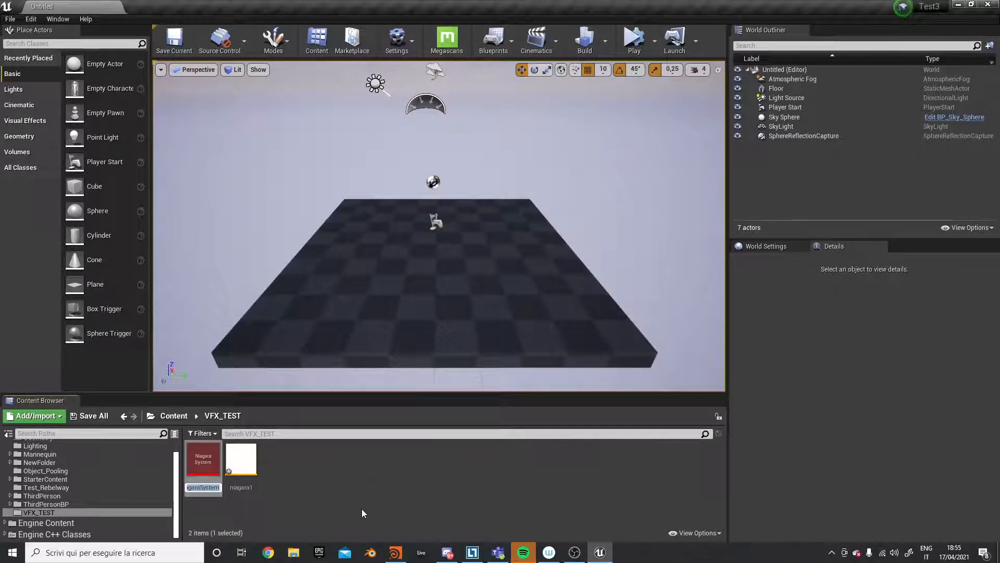
Delete the newly created Niagara System from the VFX_TEST folder
right_click(203, 461)
mouse_move(246, 306)
click(232, 286)
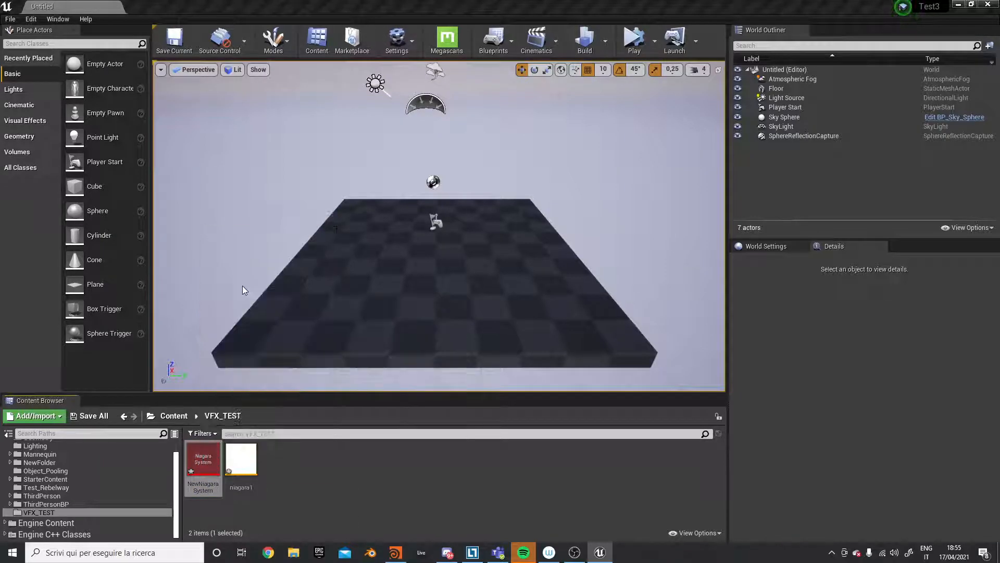
click(434, 446)
Start creating a new Niagara System in the VFX_TEST folder
right_click(337, 473)
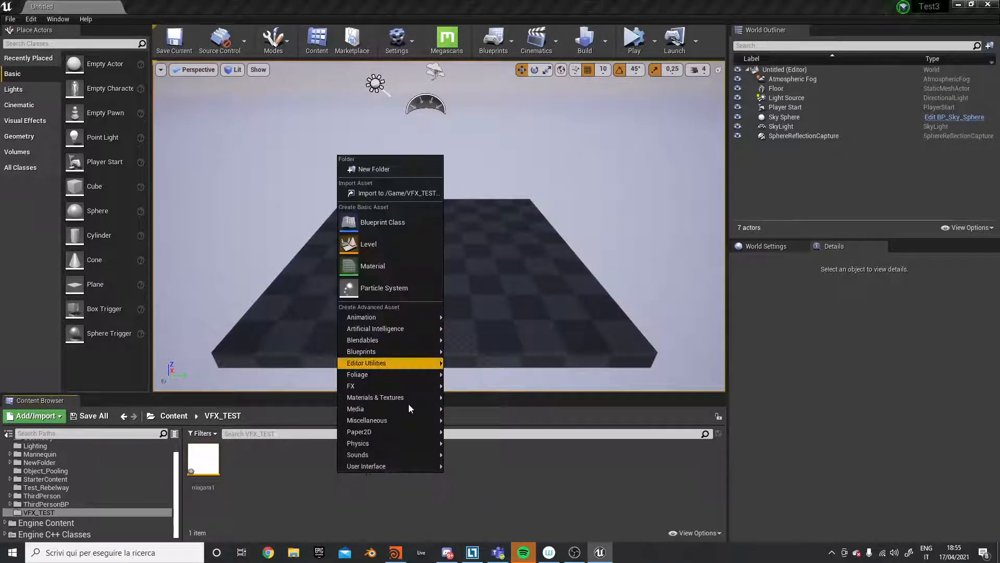
mouse_move(396, 386)
click(478, 521)
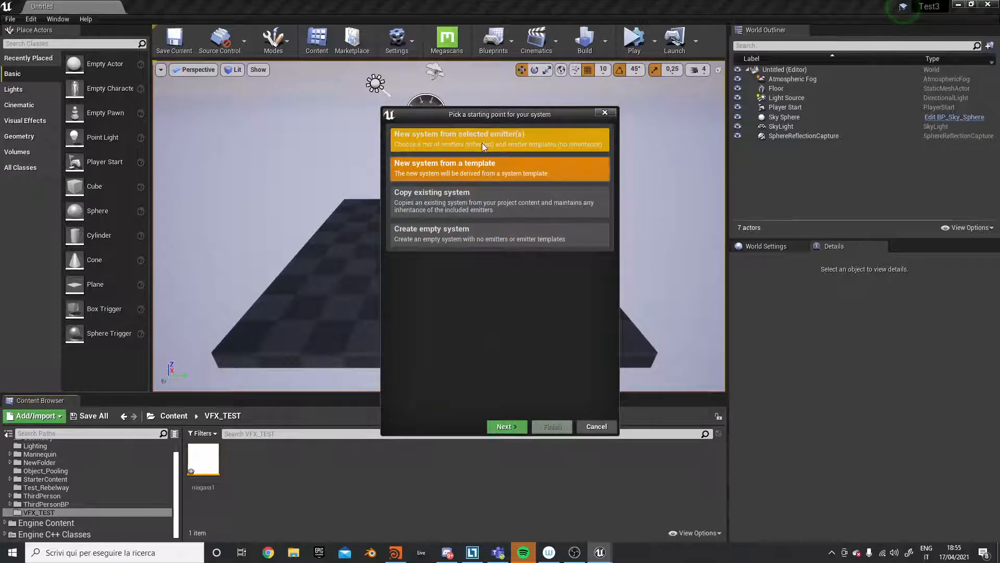
click(506, 426)
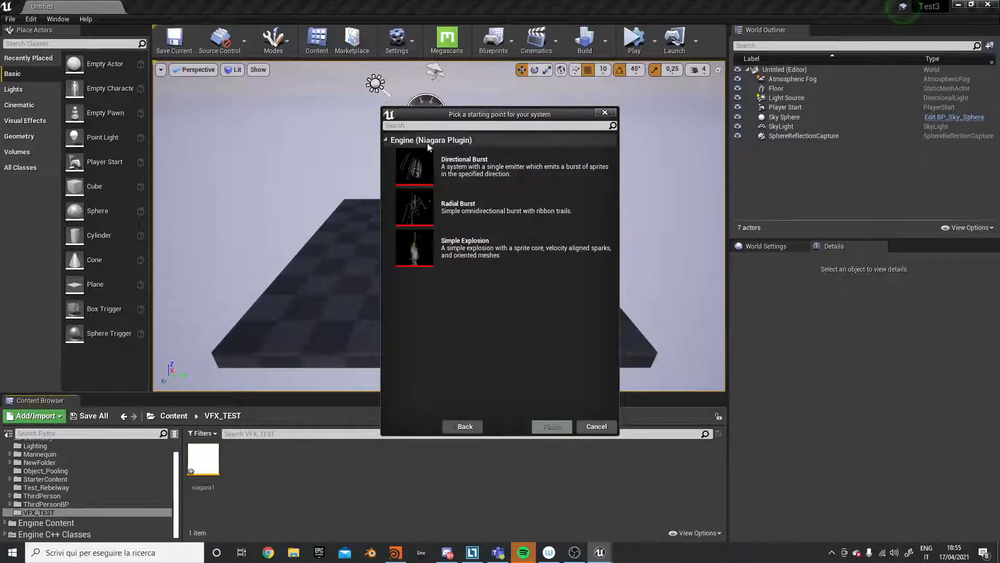
click(465, 426)
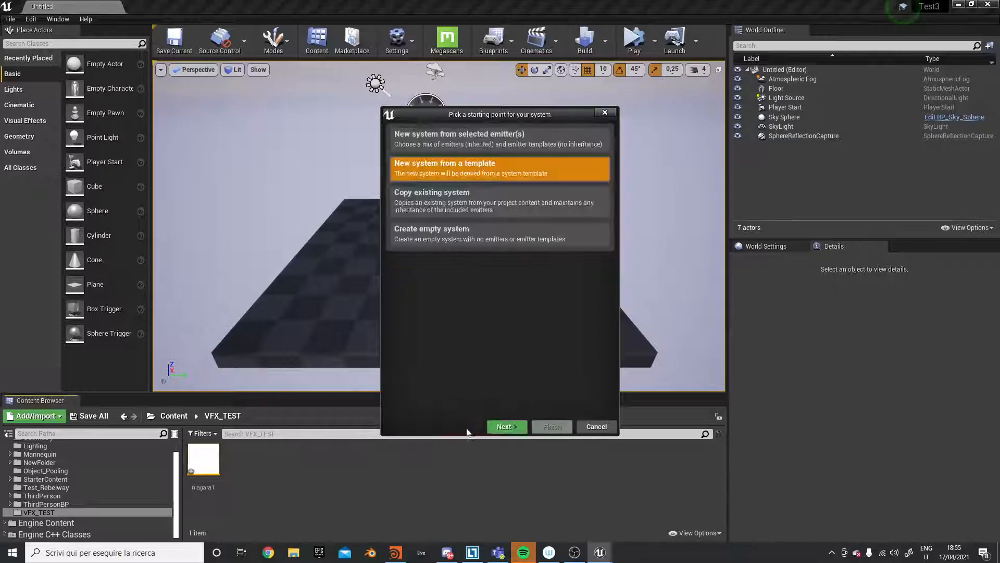
click(457, 202)
click(507, 426)
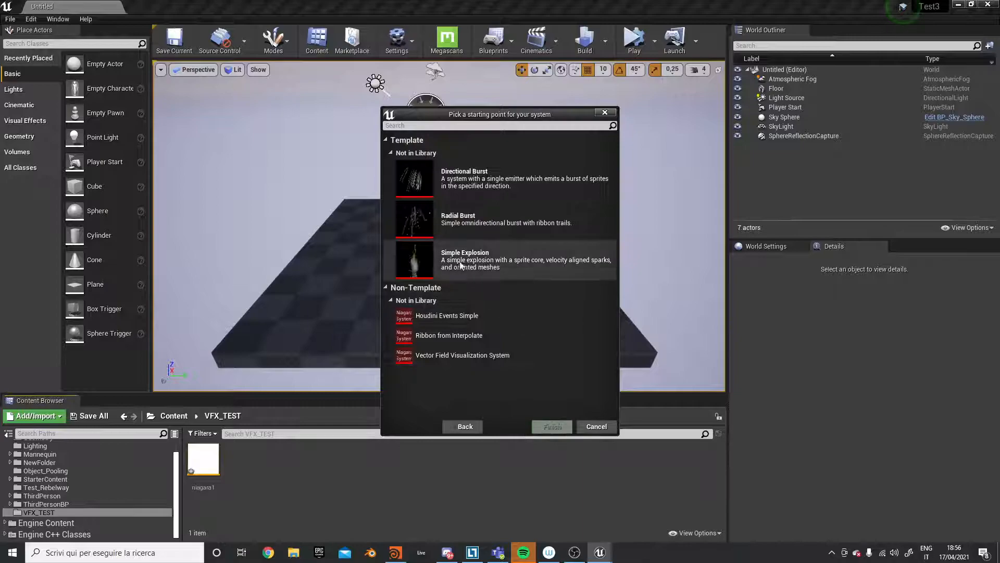
click(465, 426)
Create the new system from the non-template Houdini Niagara Basic emitter and name it FX_Basic_System
click(506, 426)
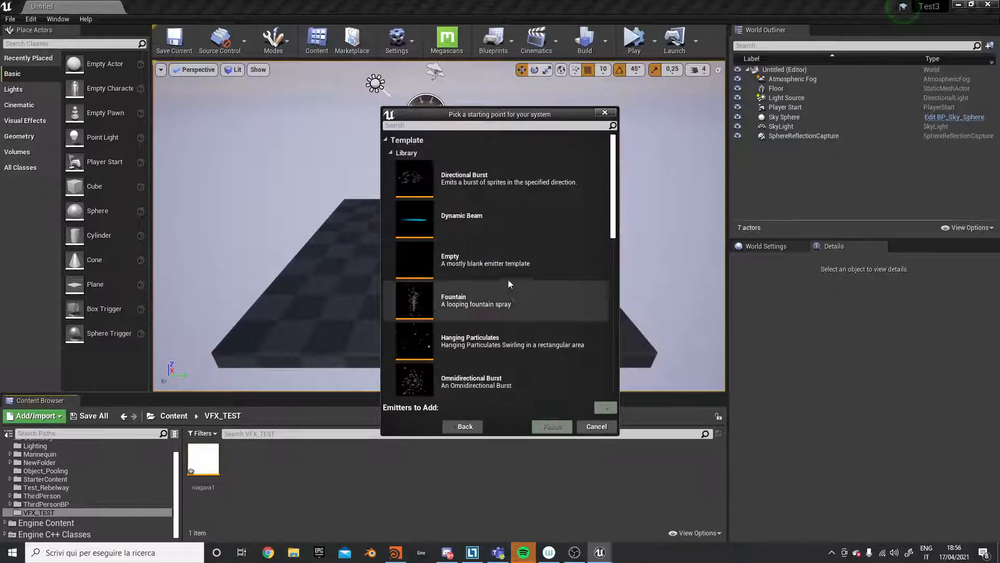
click(392, 154)
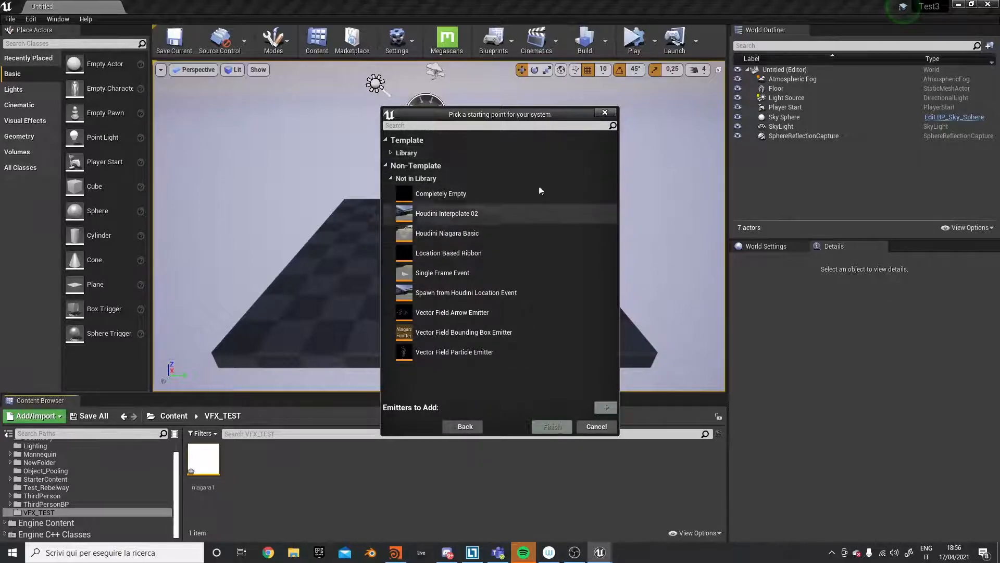
click(479, 234)
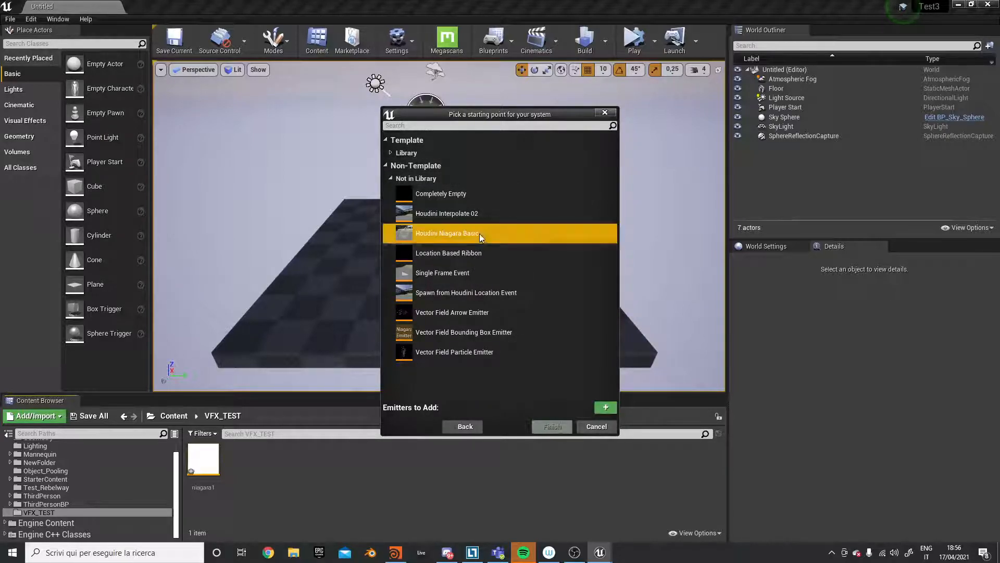
click(608, 409)
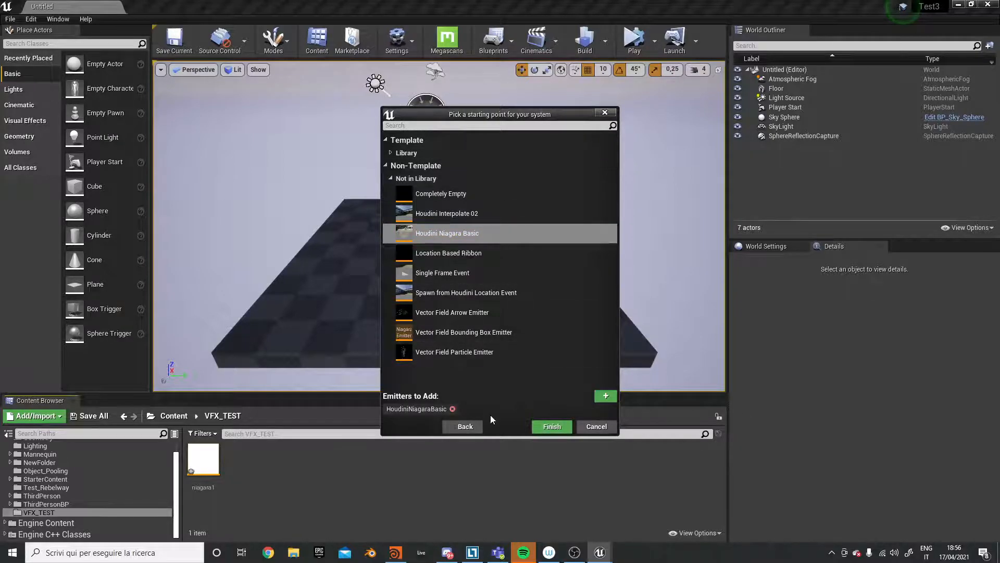
click(555, 426)
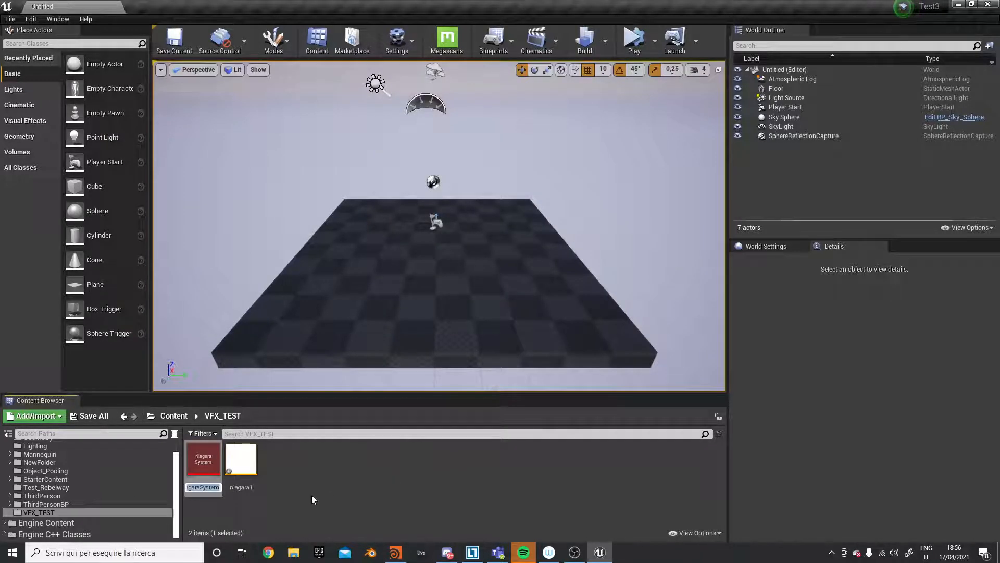
text(FX_Bas)
text(ic_System)
key(Return)
Place FX_Basic_System in the level above the floor and hide the editor icons with Game View
drag(193, 461, 437, 197)
mouse_move(436, 196)
right_down()
mouse_move(471, 164)
mouse_move(457, 206)
mouse_move(458, 255)
mouse_move(436, 208)
right_up()
key(w)
key(s)
click(583, 267)
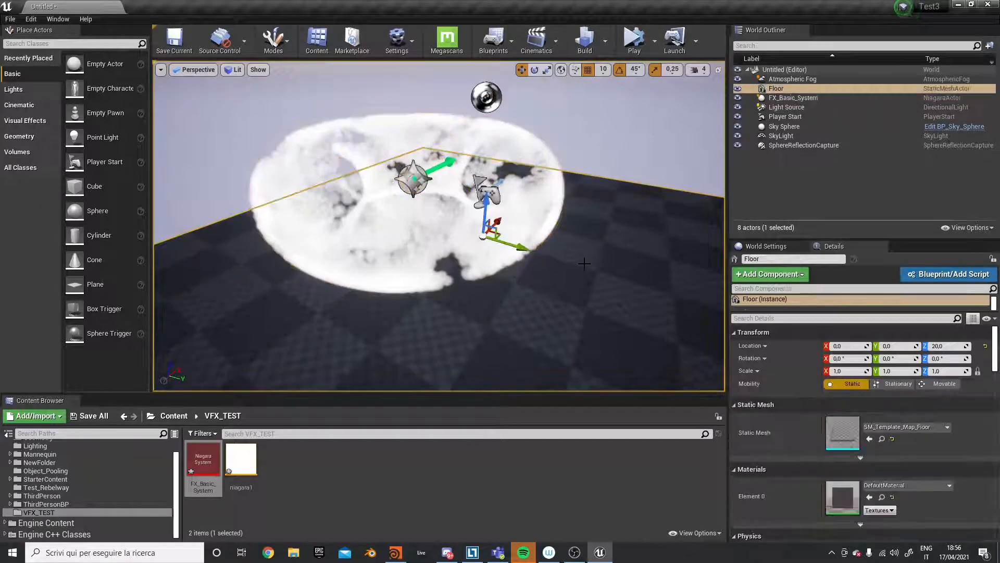
key(g)
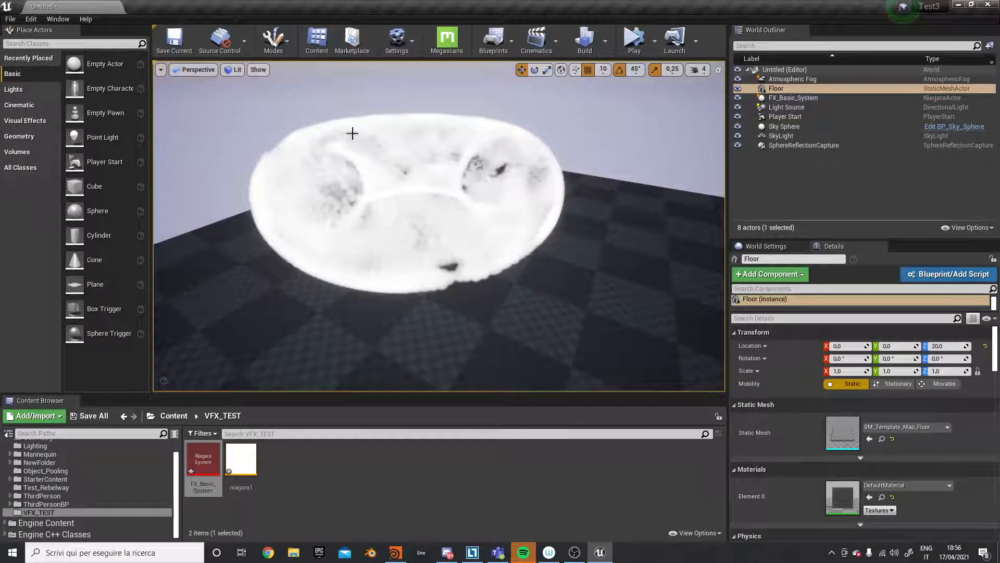
Open FX_Basic_System for editing and add a user parameter of type Houdini Point Cache Info
double_click(206, 474)
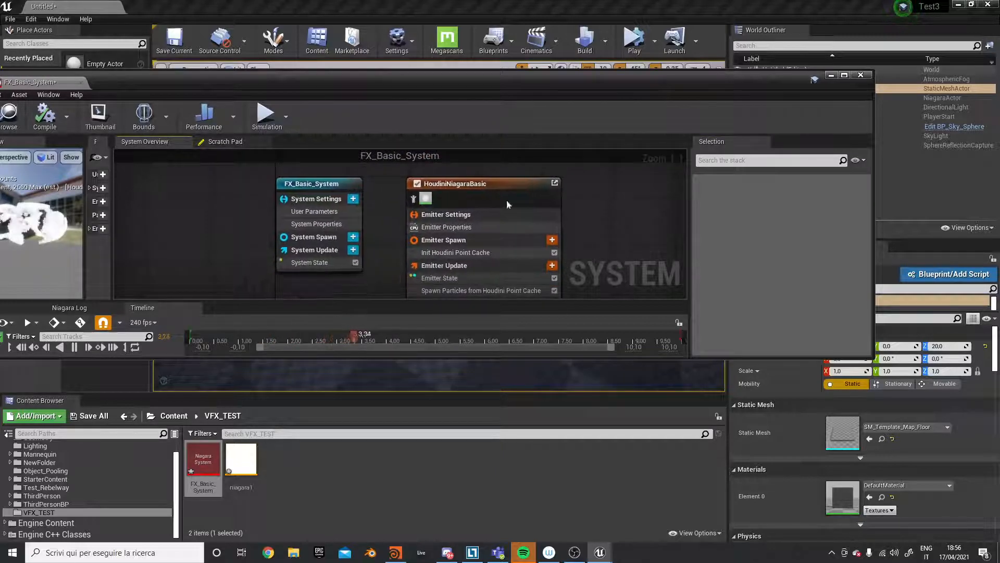
drag(287, 91, 406, 81)
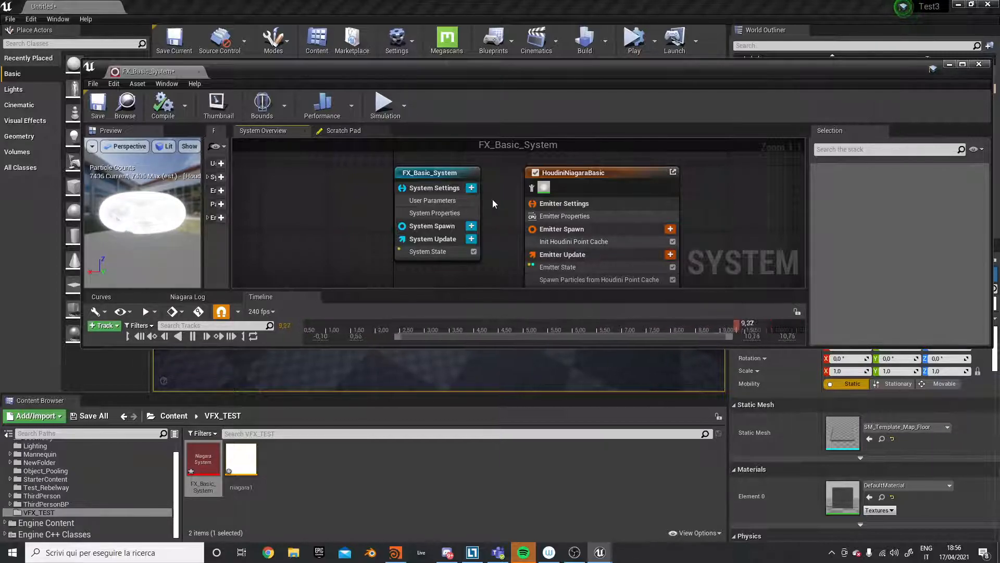
click(459, 200)
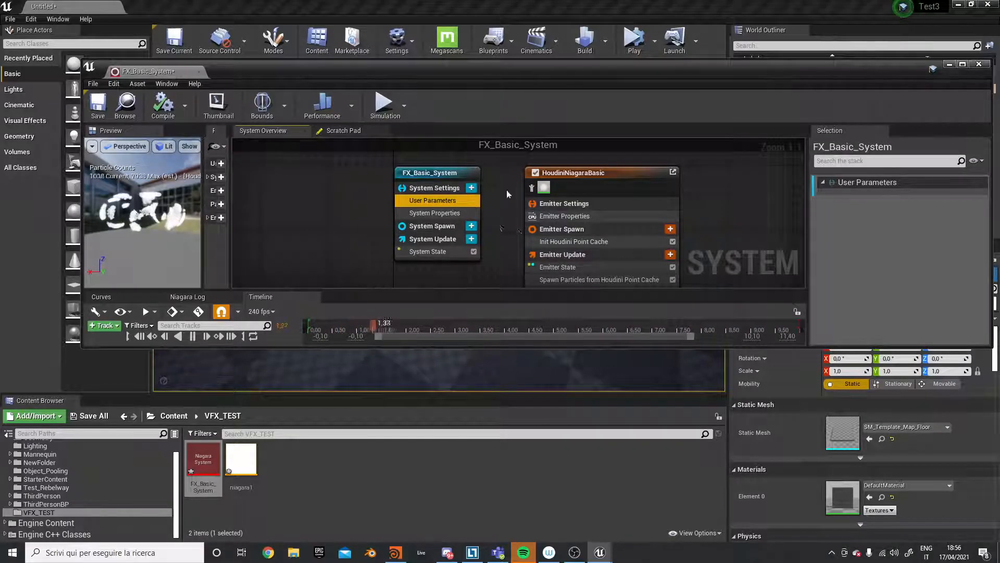
right_drag(658, 279, 634, 232)
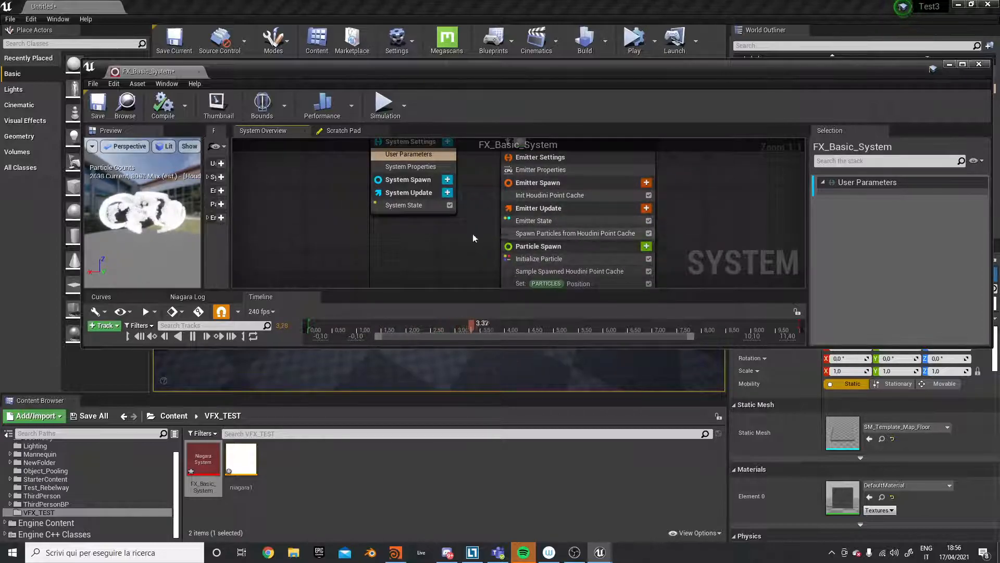
right_drag(502, 240, 448, 275)
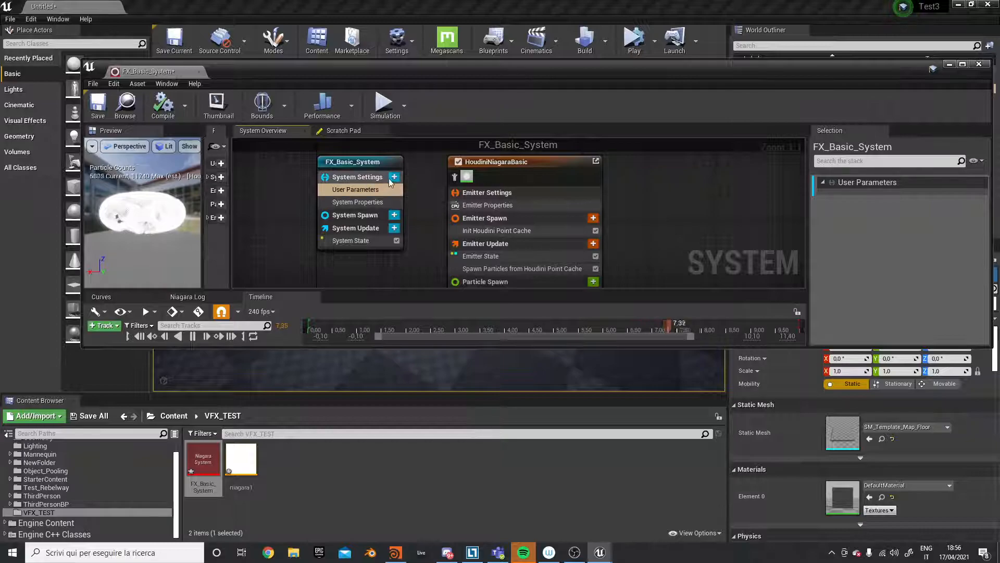
click(395, 177)
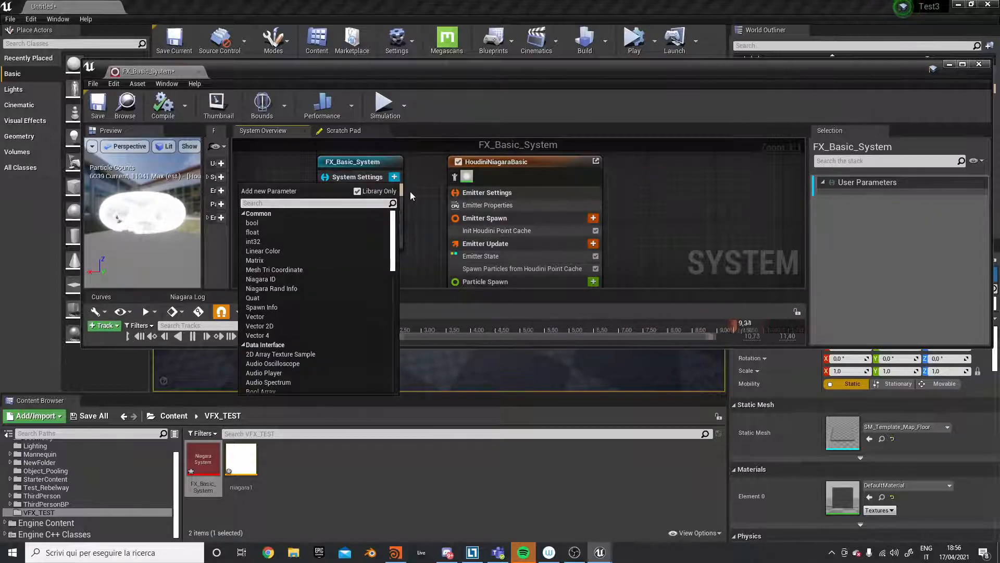
text(hou)
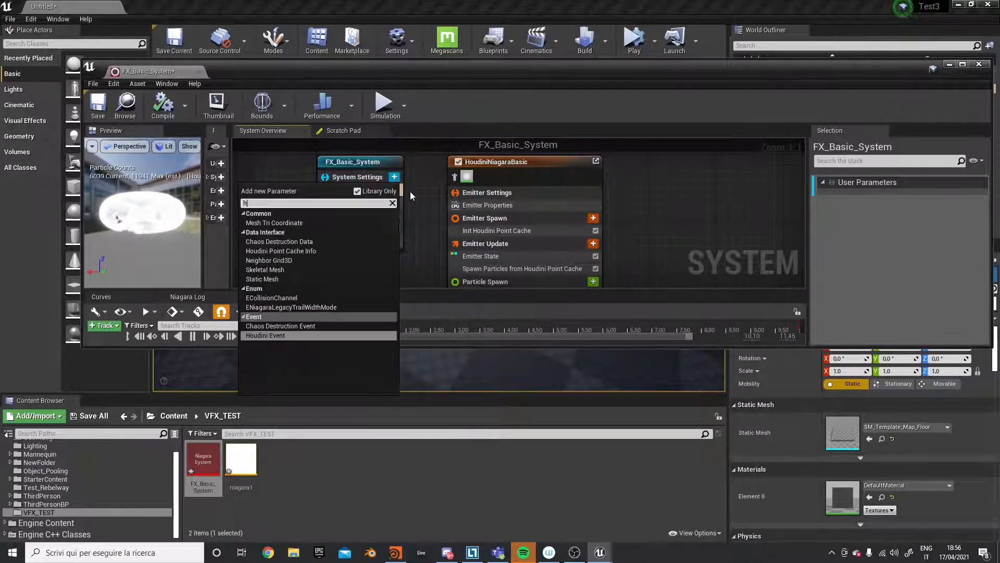
key(Up)
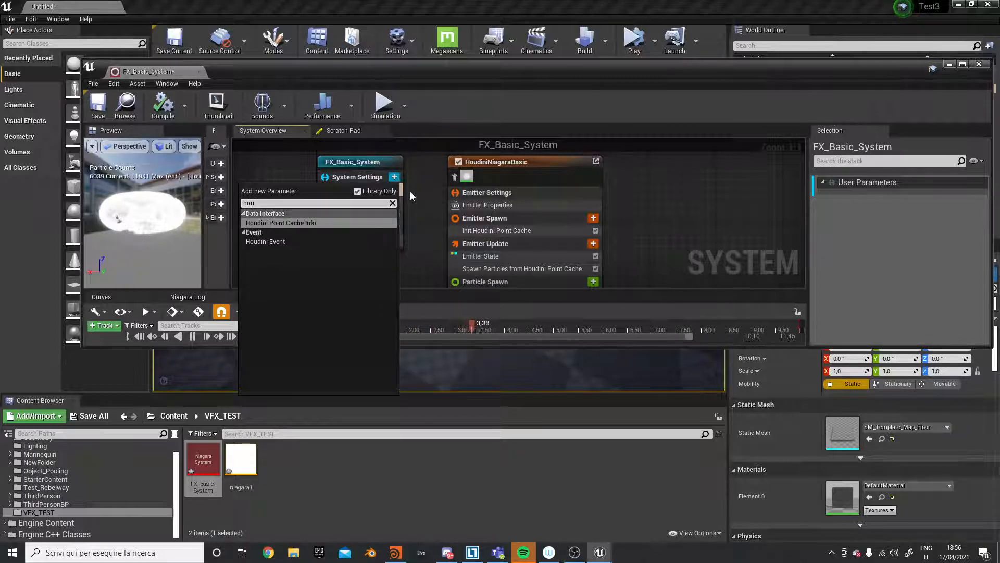
key(Return)
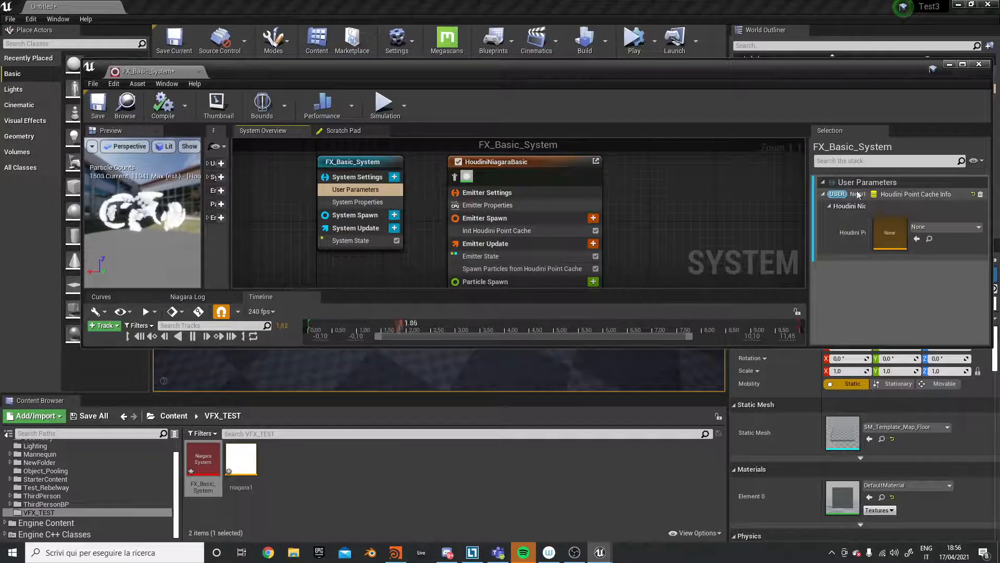
Rename the new user parameter HoudiniCache and assign the niagara1 asset as its point cache
drag(807, 195, 705, 196)
right_click(771, 199)
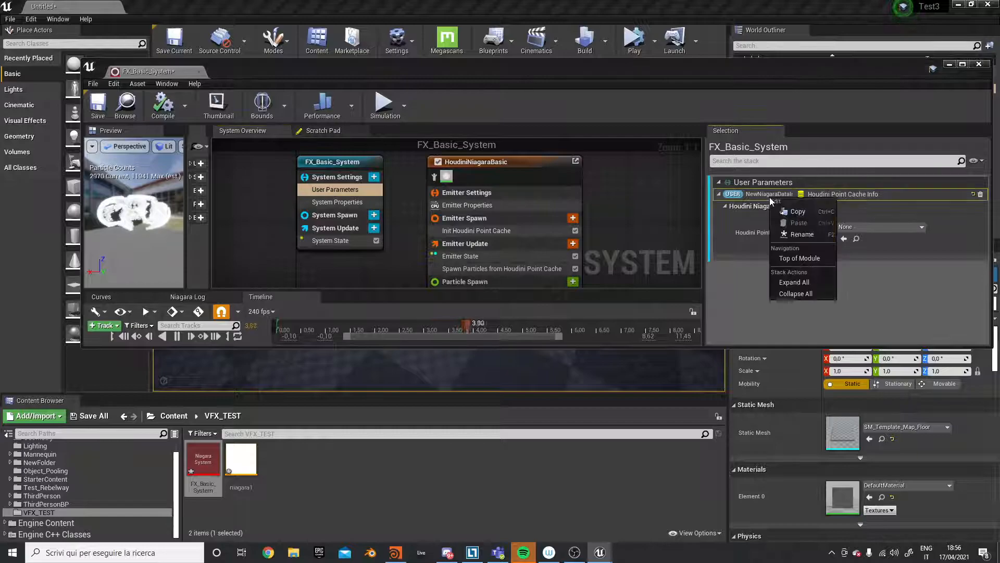
click(798, 234)
text(HoudiniCache)
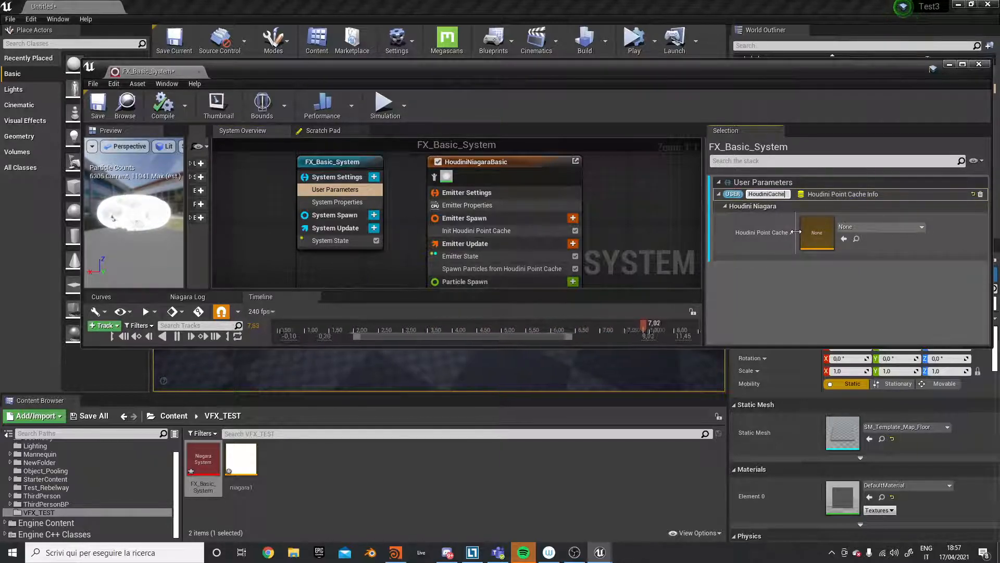
key(Return)
drag(257, 456, 817, 232)
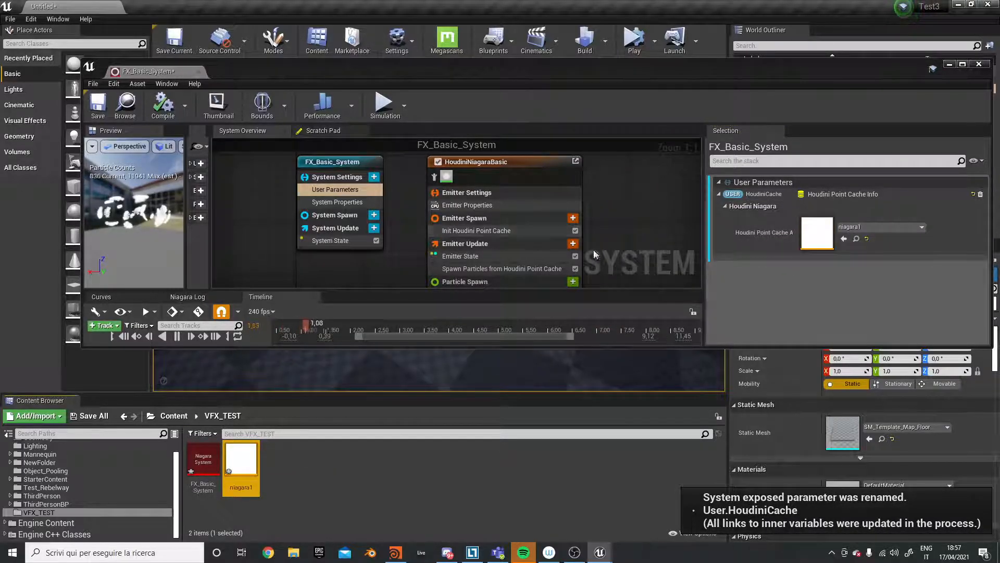
Maximize the Niagara editor and link the point cache of Spawn Particles from Houdini Point Cache to the user parameter HoudiniCache
right_drag(592, 247, 578, 192)
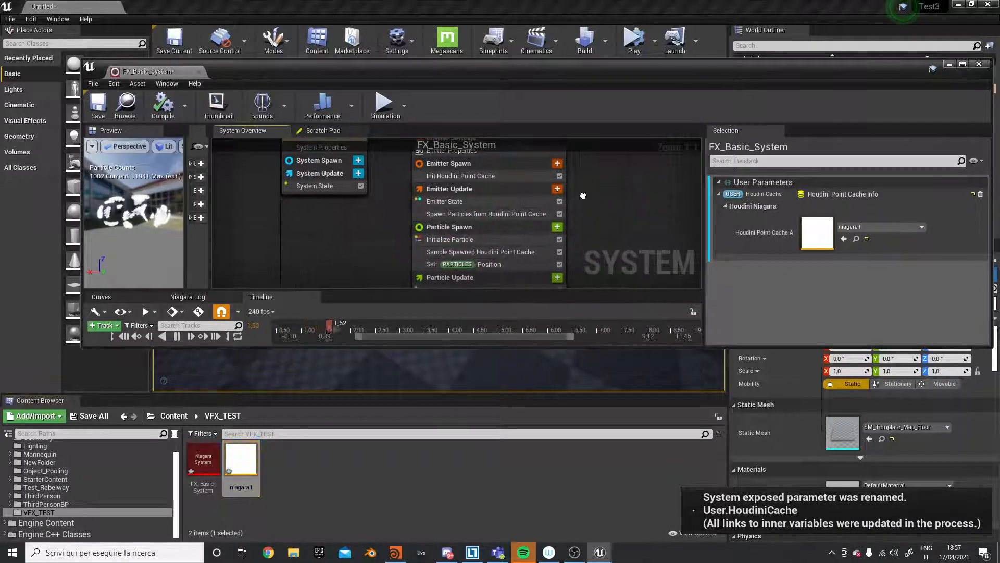
click(963, 64)
click(412, 149)
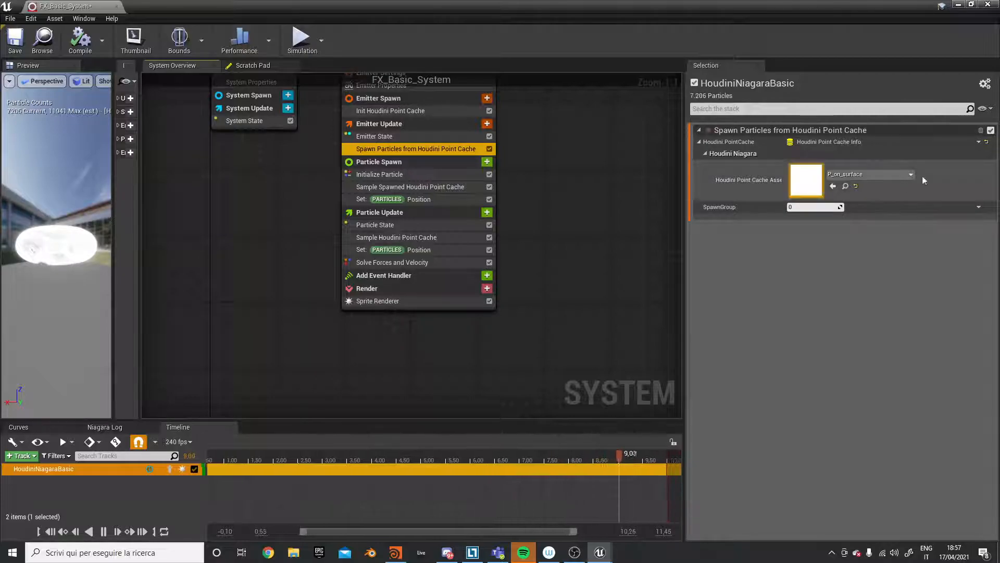
click(978, 142)
click(875, 194)
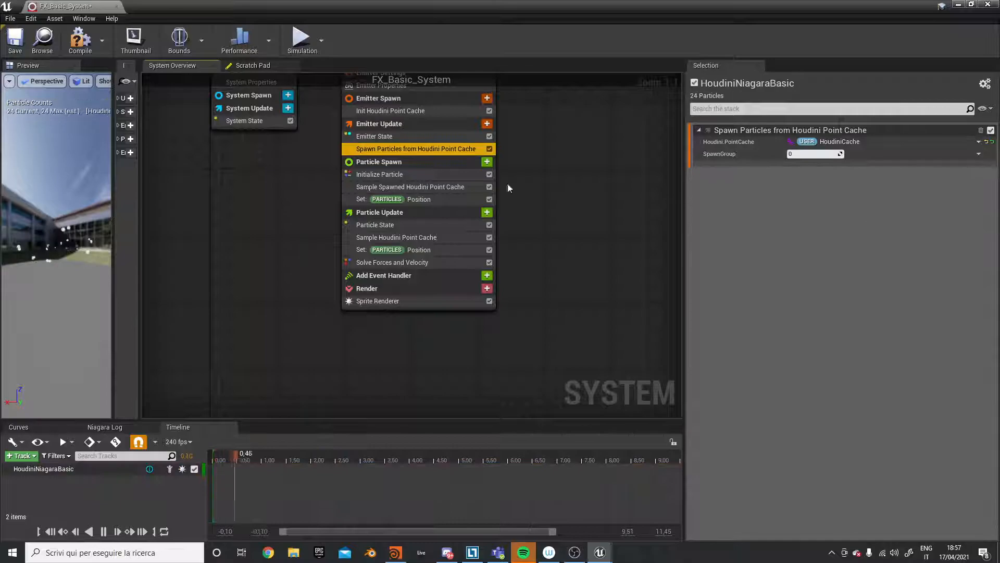
Link the point cache inputs of Sample Spawned Houdini Point Cache and Sample Houdini Point Cache to the user parameter HoudiniCache
click(440, 187)
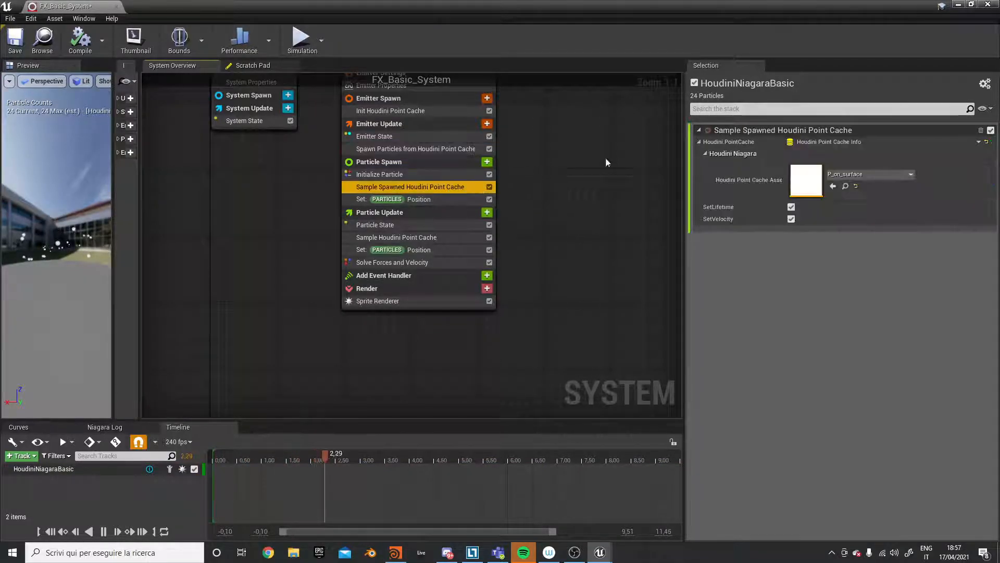
click(978, 143)
click(979, 143)
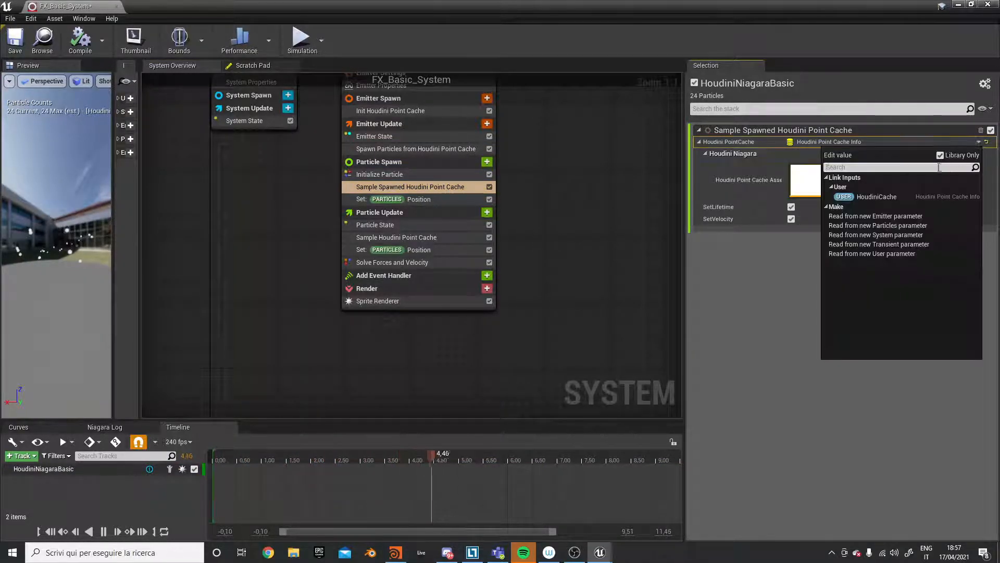
click(860, 197)
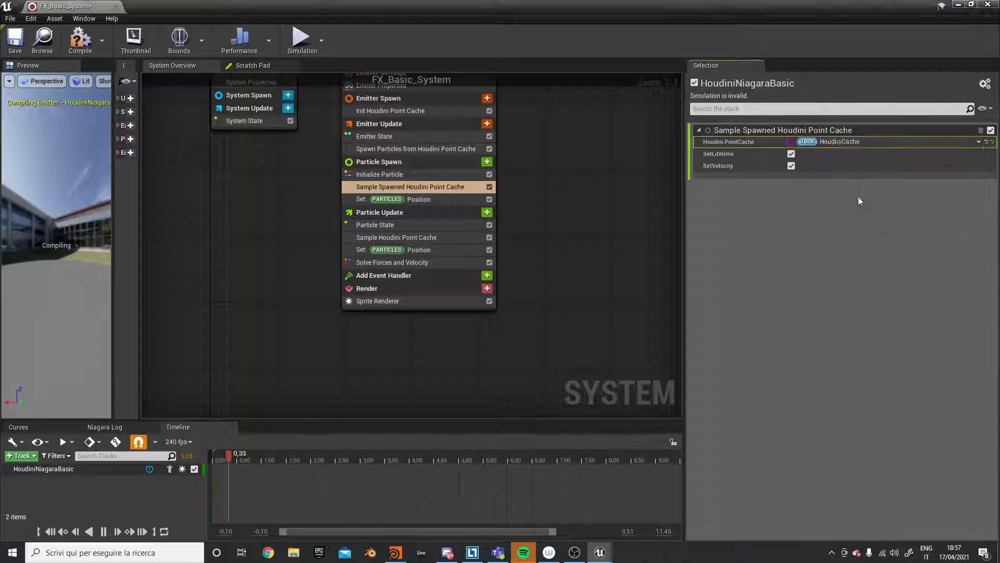
click(457, 237)
click(979, 143)
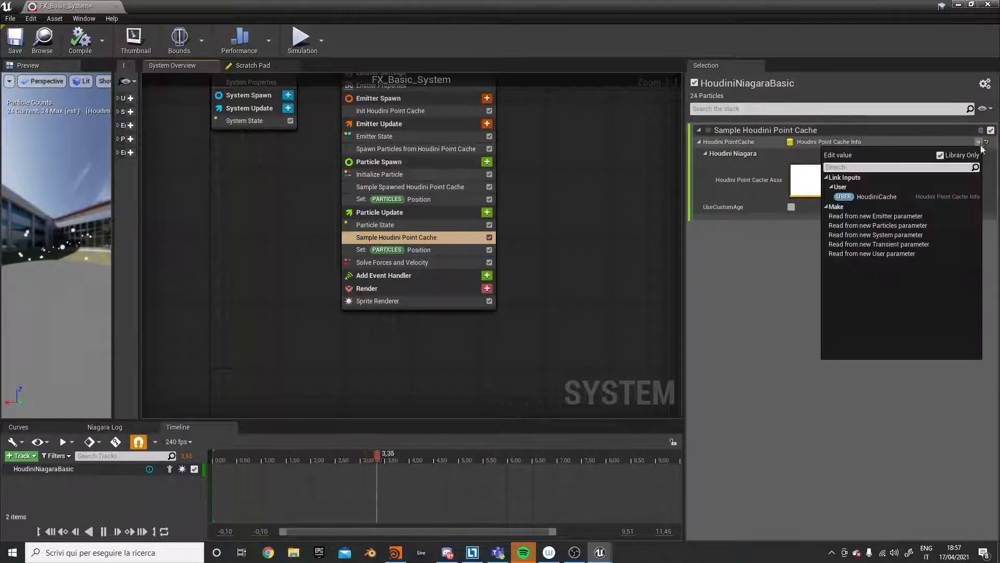
click(863, 197)
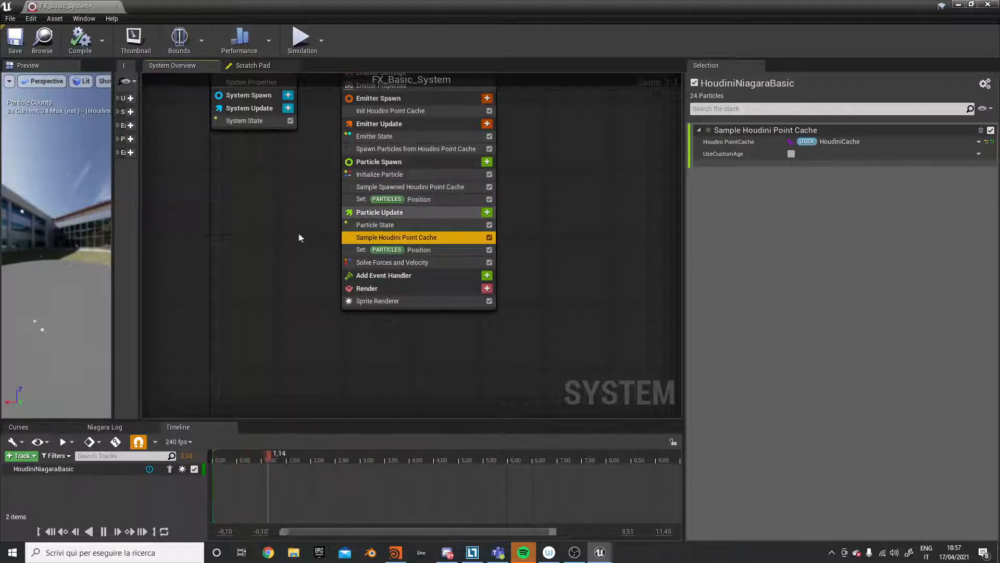
Inspect the cached particle simulation in a widened Niagara preview and uncover the level viewport to examine it there
drag(67, 247, 108, 244)
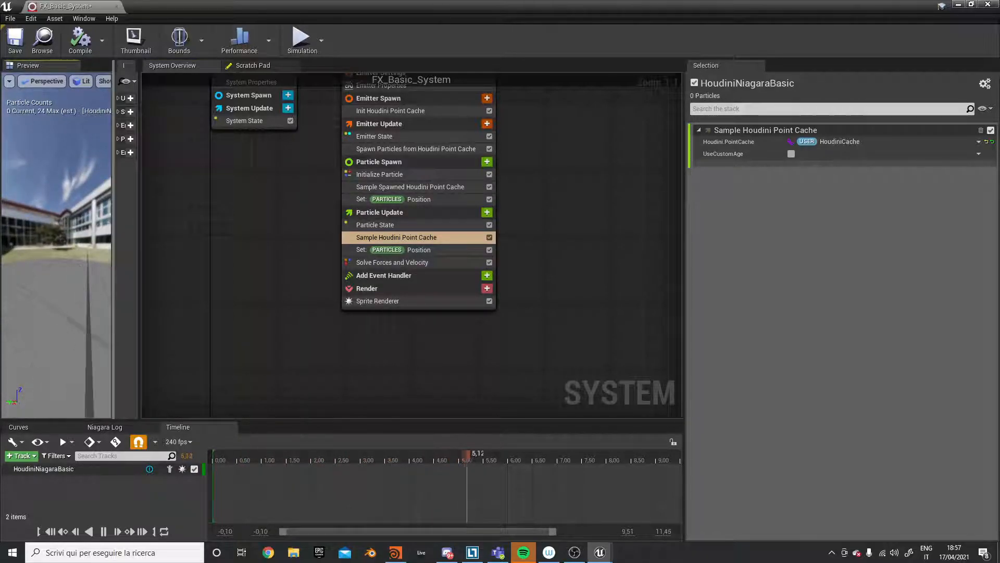
drag(99, 209, 140, 198)
drag(57, 250, 207, 244)
drag(140, 243, 342, 236)
drag(127, 250, 327, 245)
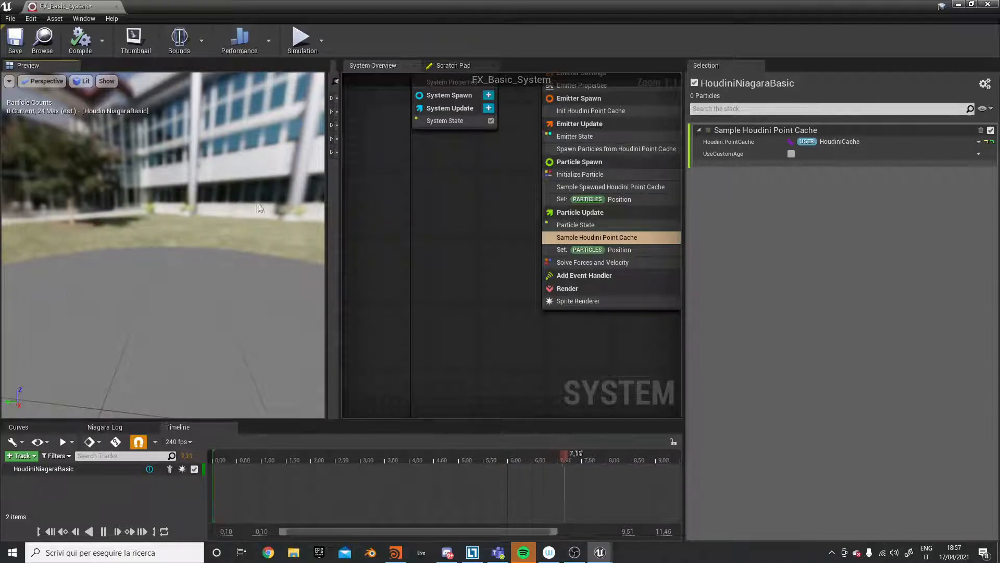
drag(388, 5, 618, 312)
right_drag(498, 235, 476, 222)
key(s)
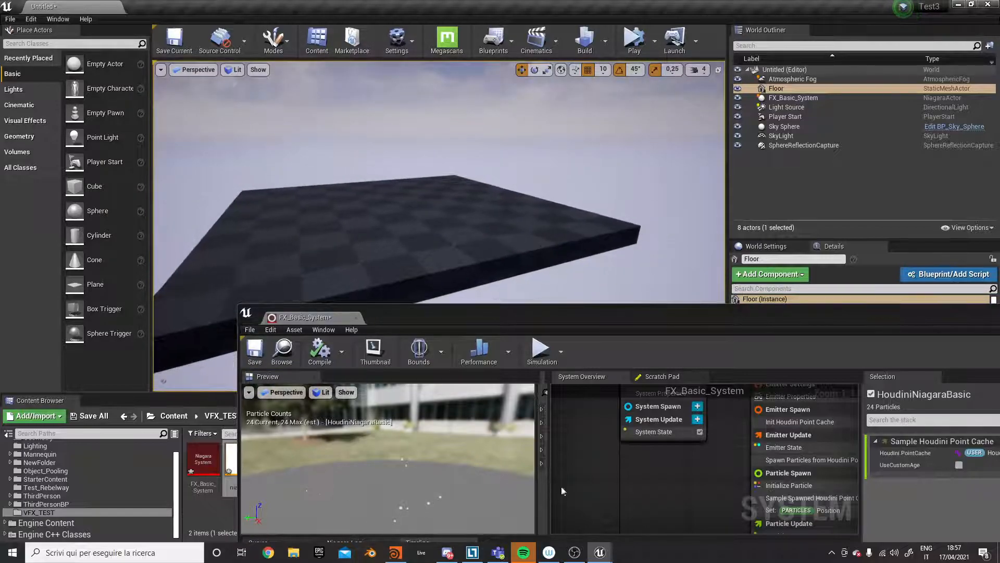
Examine the cached particles above the floor from farther away in the level viewport
click(636, 463)
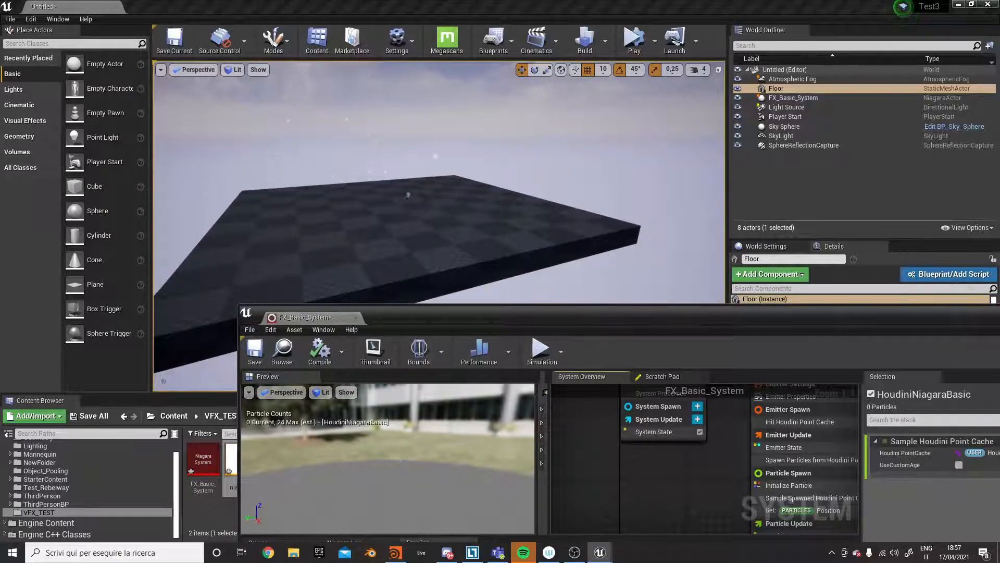
click(253, 267)
scroll(253, 267, down, 6)
key(s)
right_drag(539, 190, 562, 202)
mouse_move(295, 192)
right_down()
mouse_move(313, 197)
mouse_move(283, 189)
right_up()
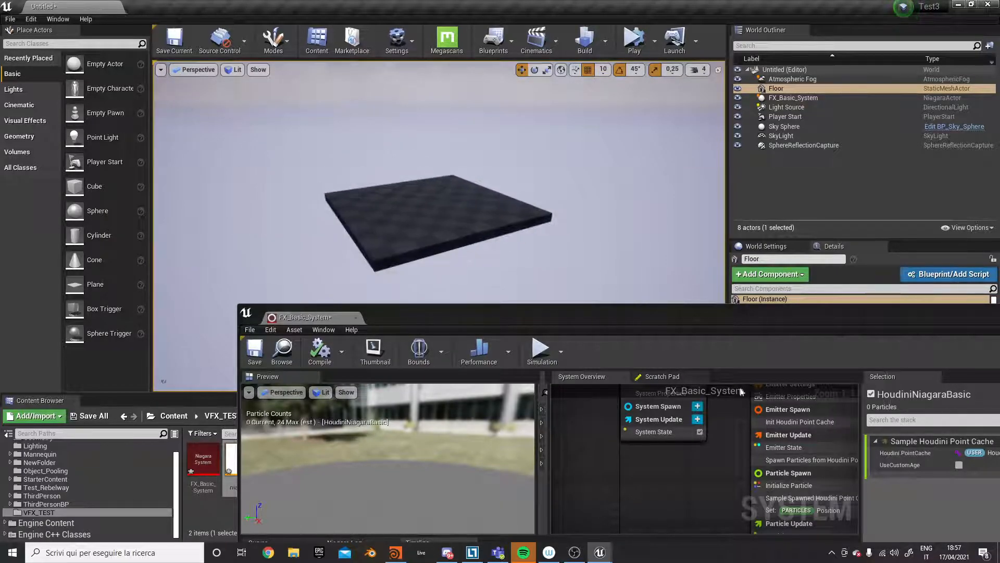
Set the Initialize Particle sprite size to Vector 2DFrom Float with a value of 50
right_drag(724, 471, 586, 430)
click(635, 447)
drag(812, 315, 484, 221)
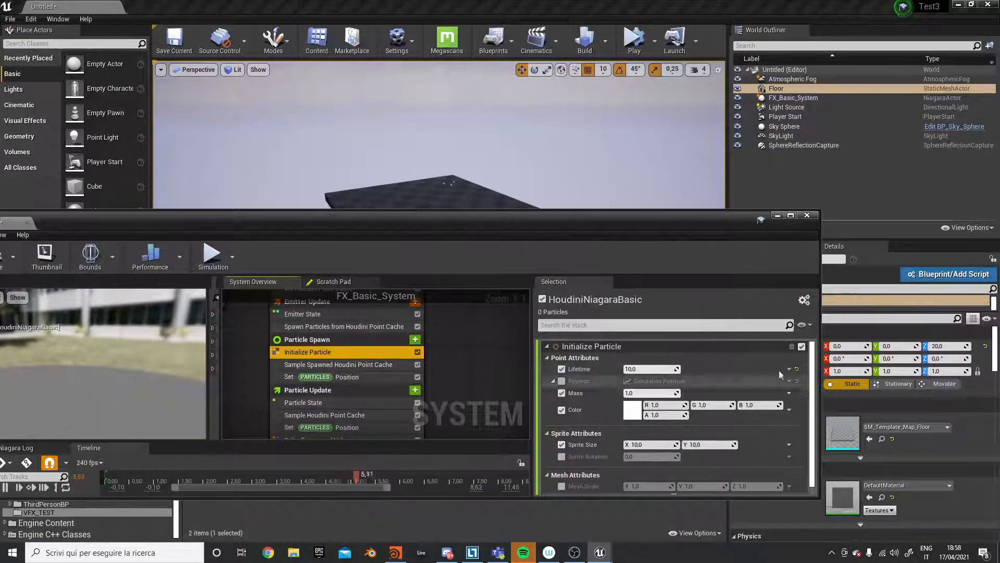
click(790, 446)
click(834, 265)
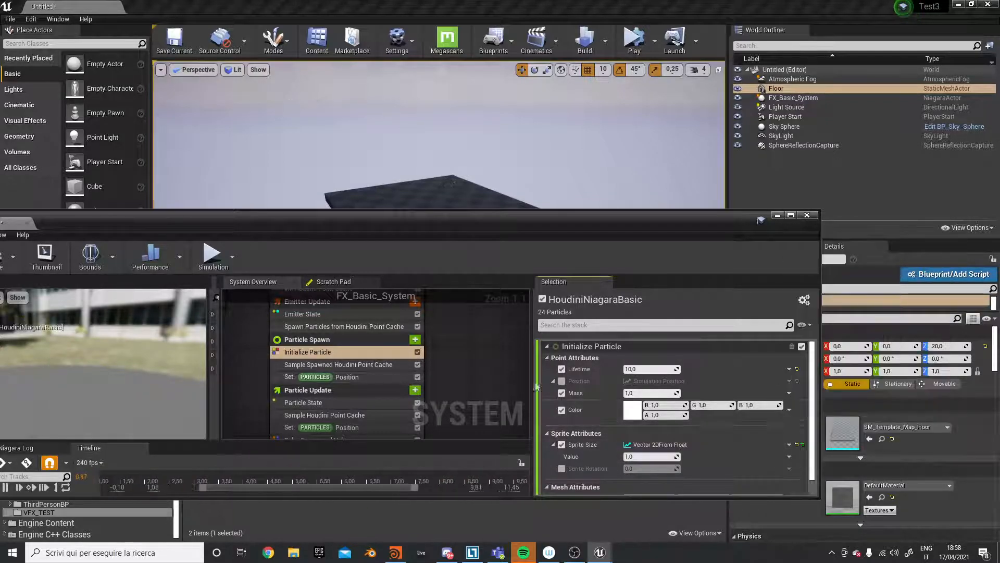
click(654, 459)
text(50)
key(Return)
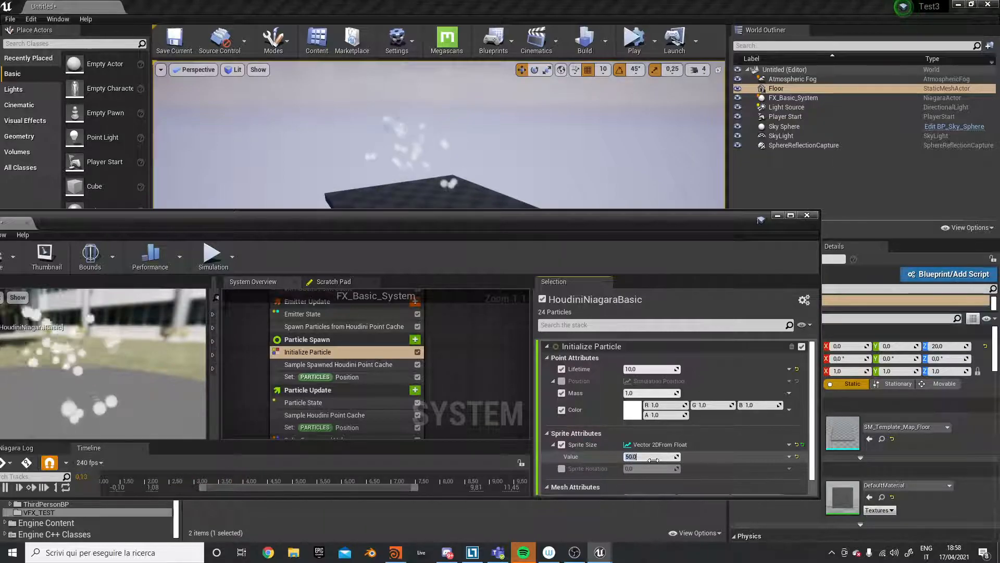
Examine the particles in the level and review the emitter's point cache spawning, Initialize Particle, Emitter State and Emitter Properties settings
alt+drag(534, 186, 474, 172)
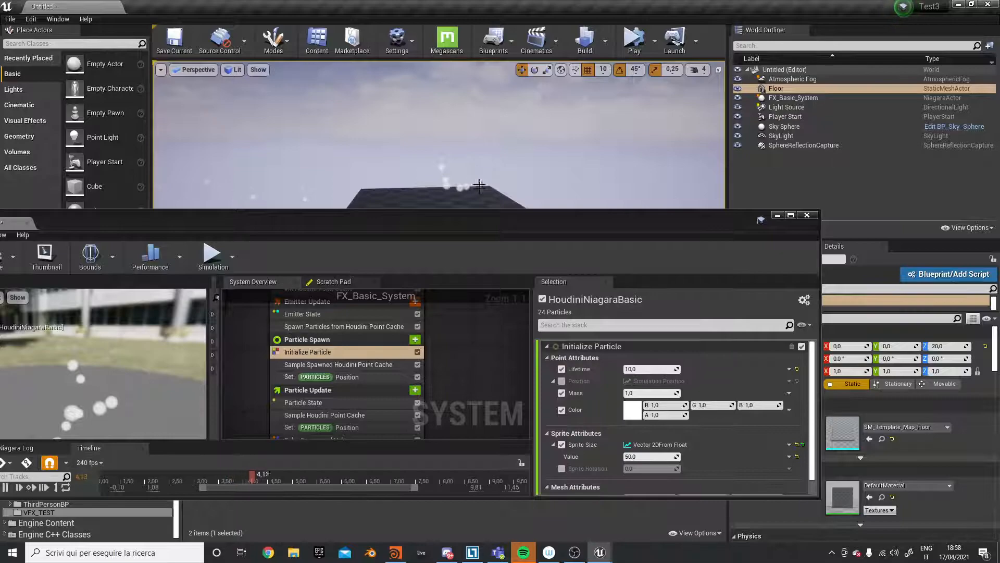
drag(490, 224, 485, 273)
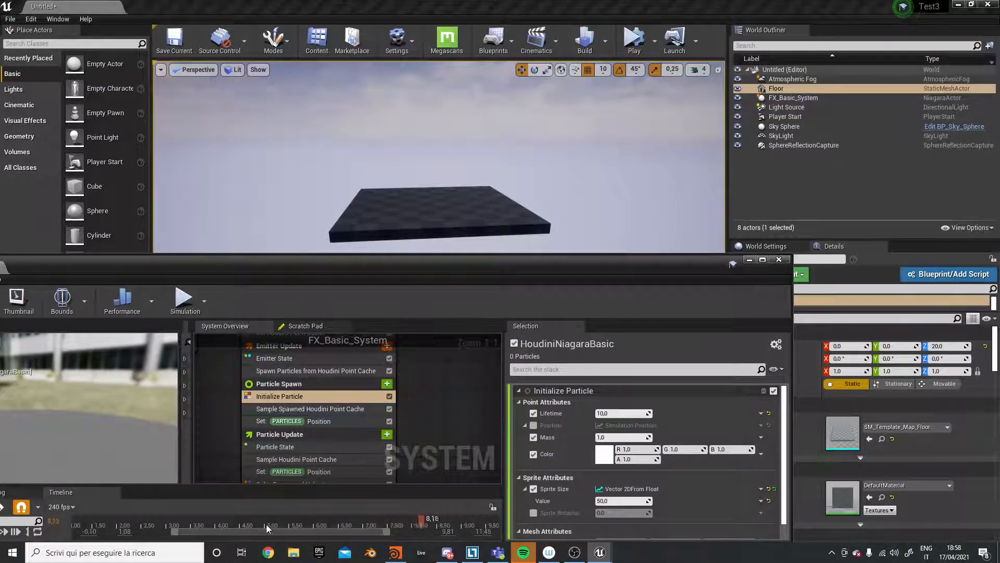
click(344, 372)
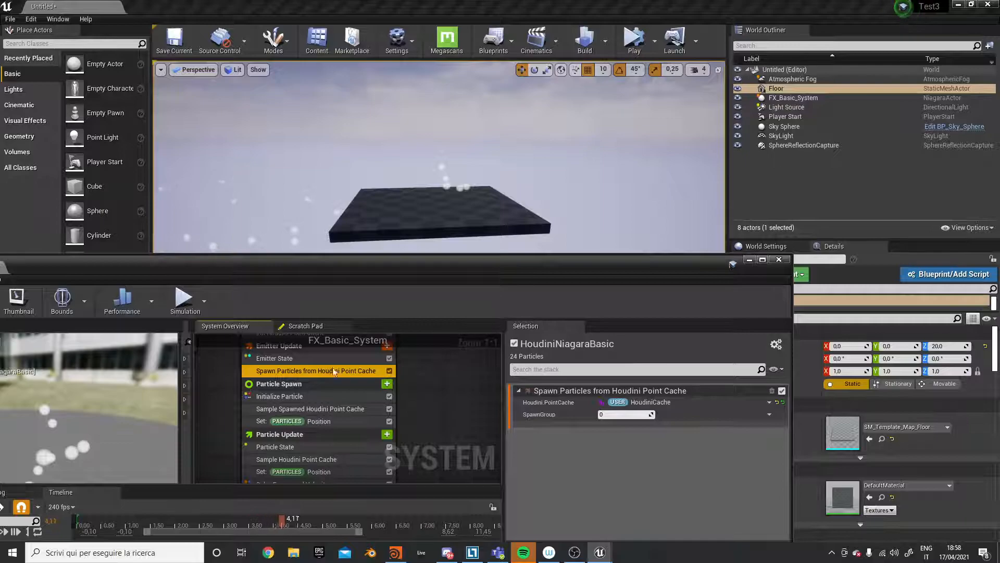
click(304, 397)
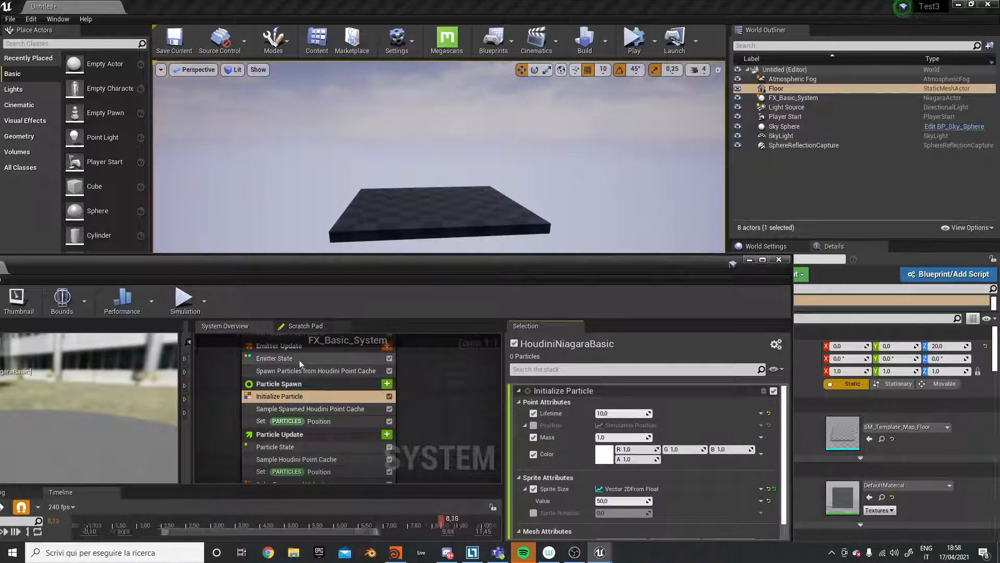
click(360, 358)
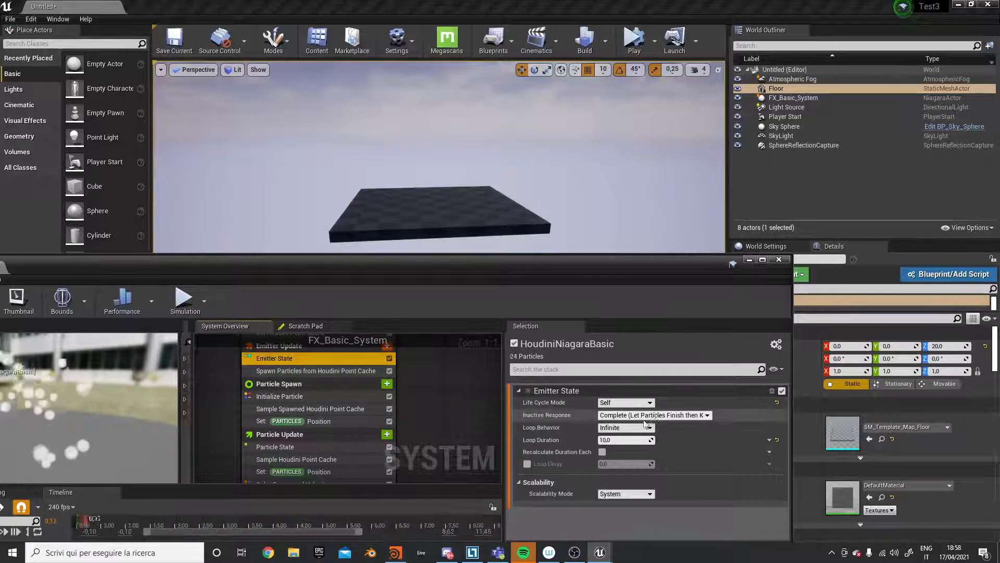
right_drag(471, 382, 482, 450)
click(312, 440)
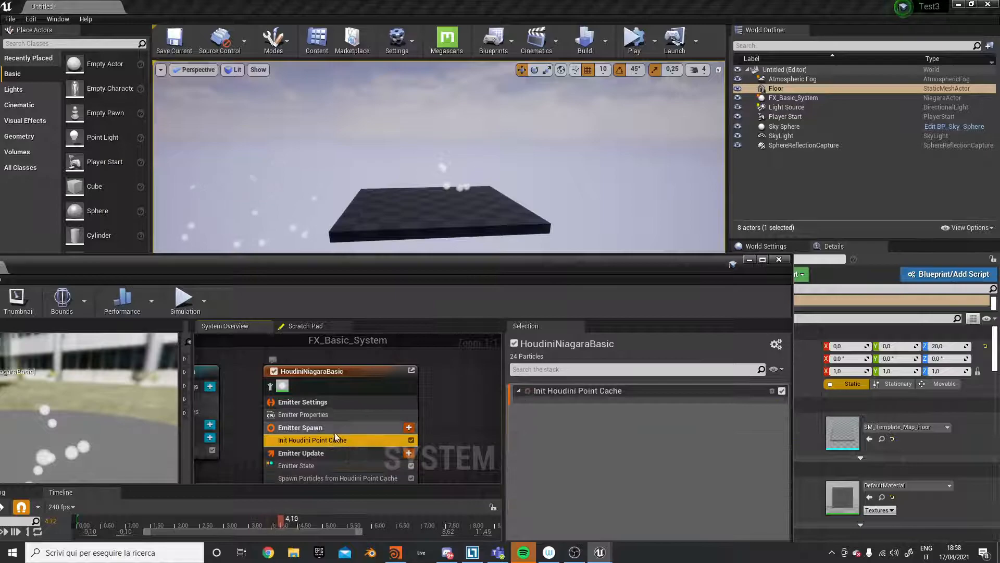
click(303, 414)
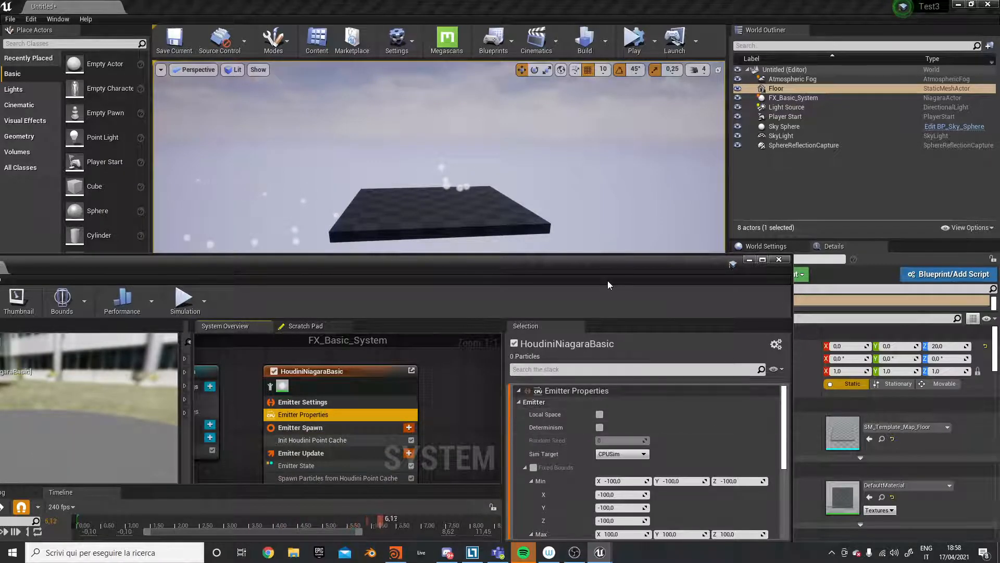
drag(608, 279, 379, 171)
drag(556, 308, 580, 373)
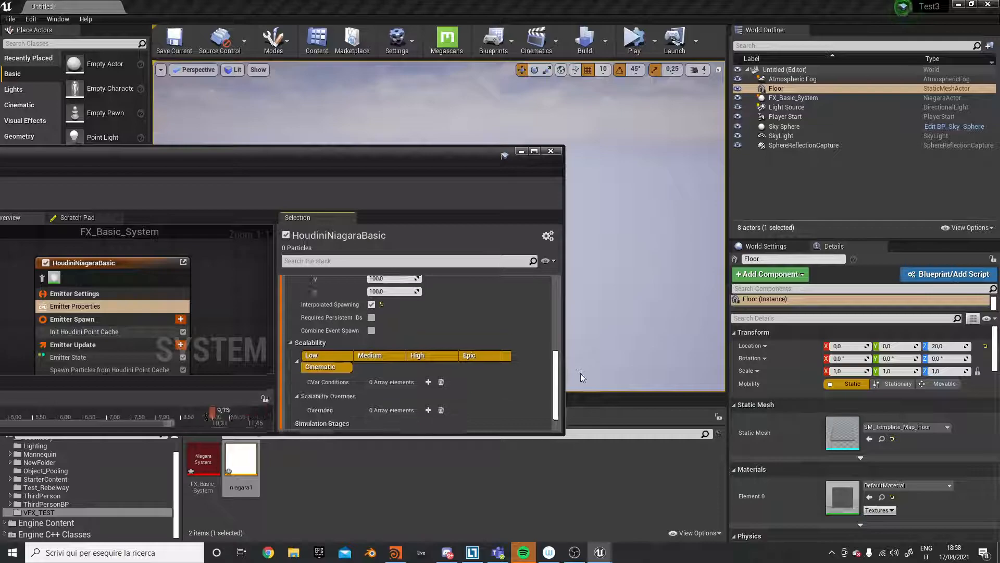
Set the Emitter State loop duration to 5.0, close the Niagara editor and check the looping particles in the level
click(94, 356)
click(400, 332)
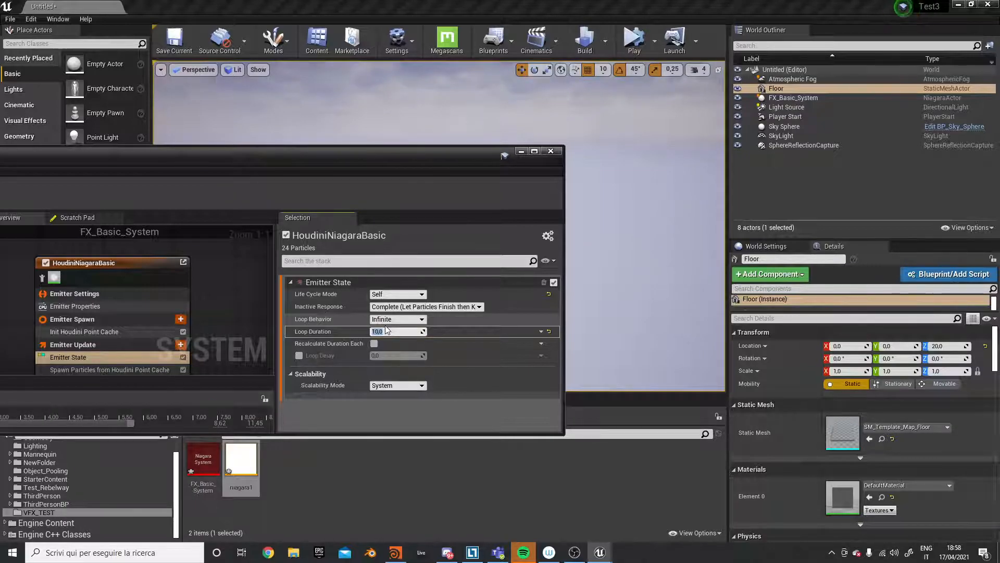
drag(396, 156, 608, 345)
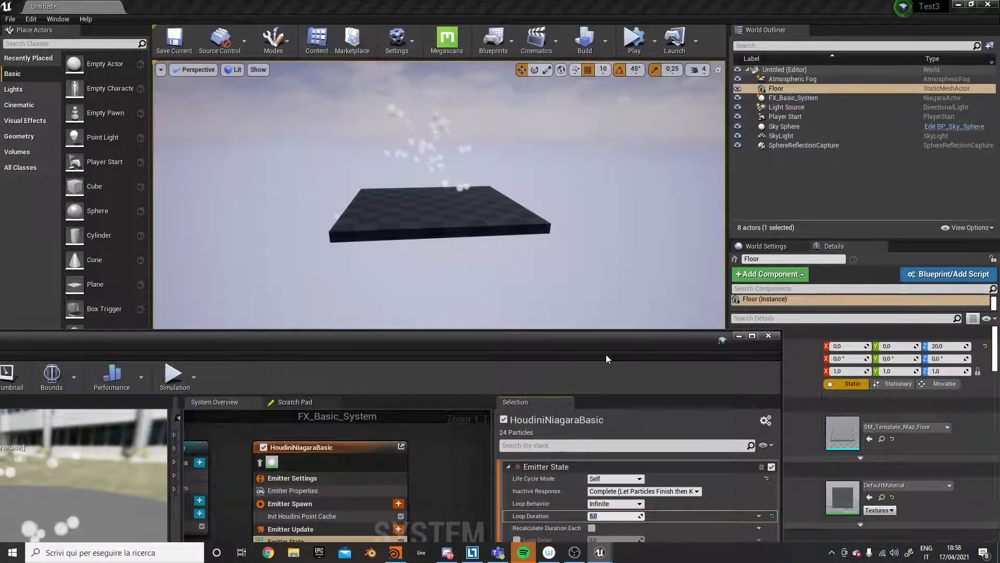
click(769, 339)
alt+drag(585, 227, 570, 190)
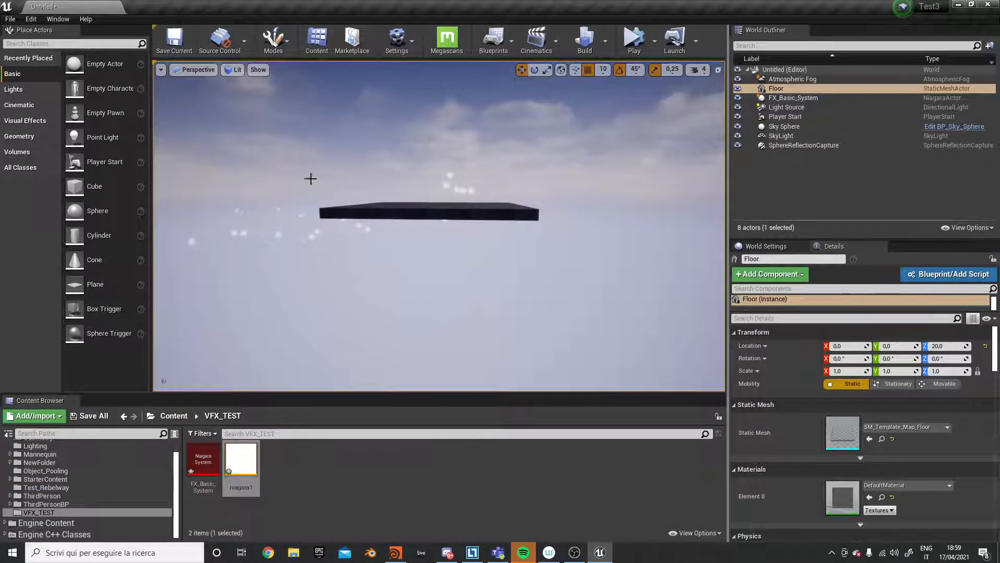
Reopen FX_Basic_System in a maximized Niagara editor and show the Emitter Settings of HoudiniNiagaraBasic with its full module stack
double_click(203, 461)
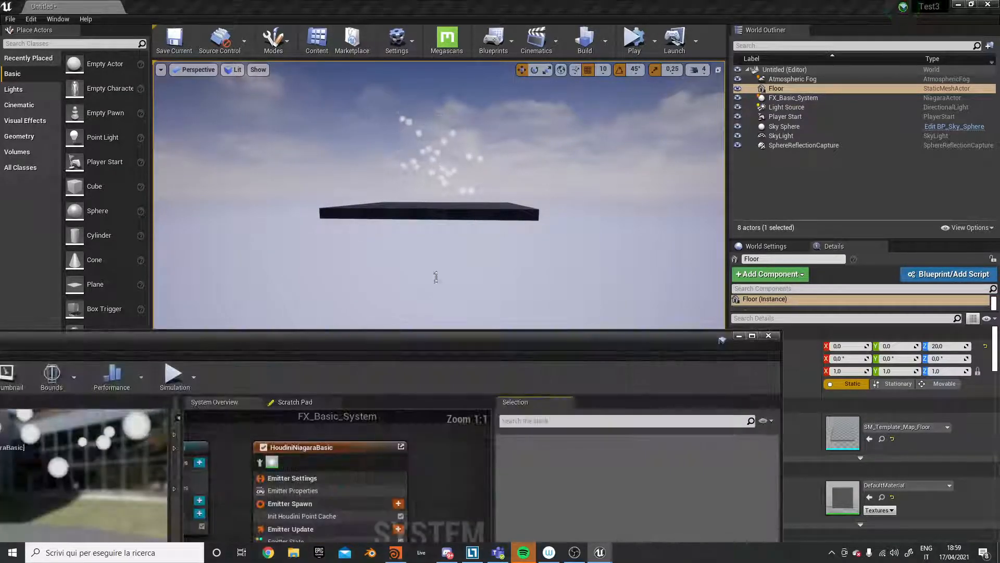
drag(483, 340, 574, 193)
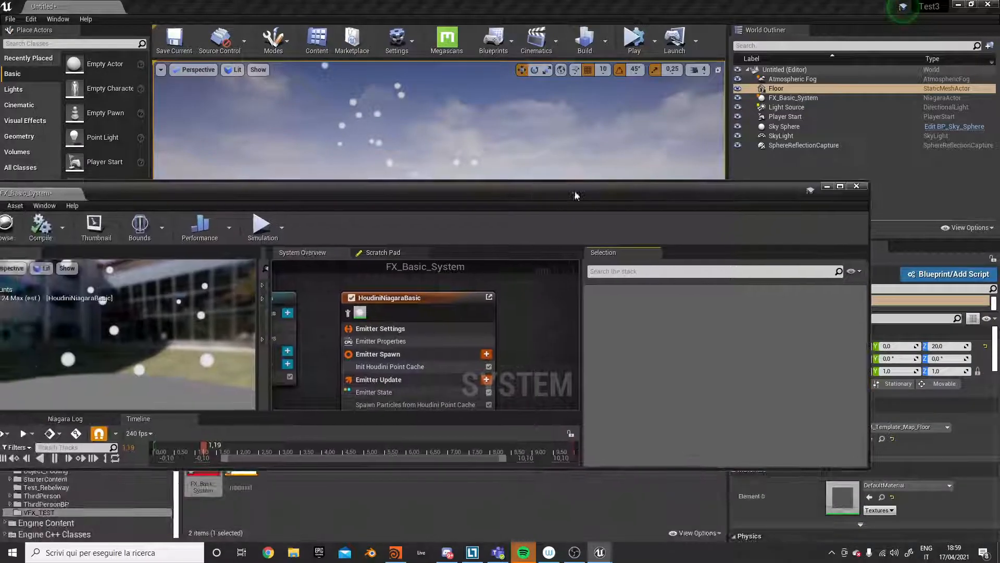
click(844, 188)
scroll(573, 260, down, 7)
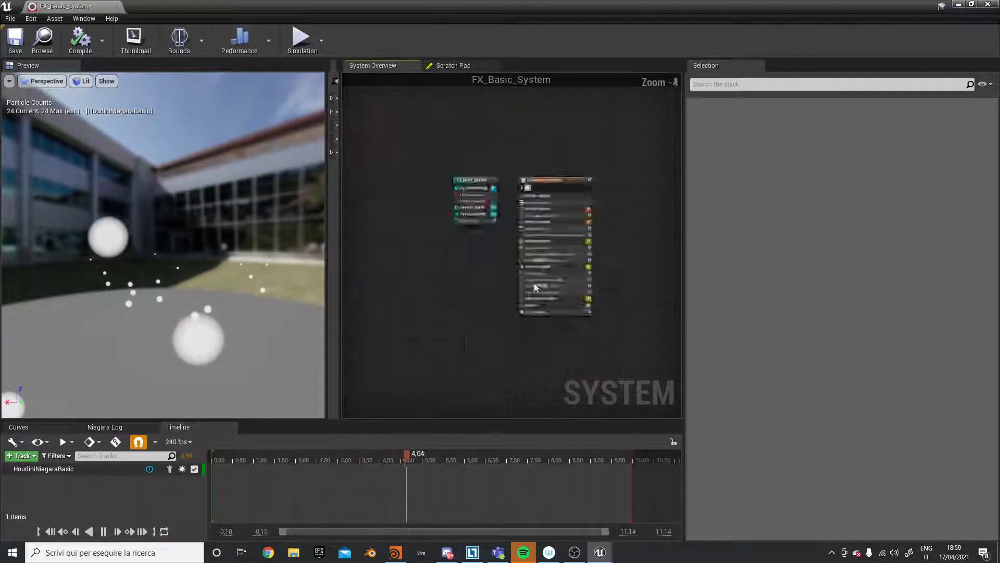
drag(214, 227, 358, 246)
click(611, 228)
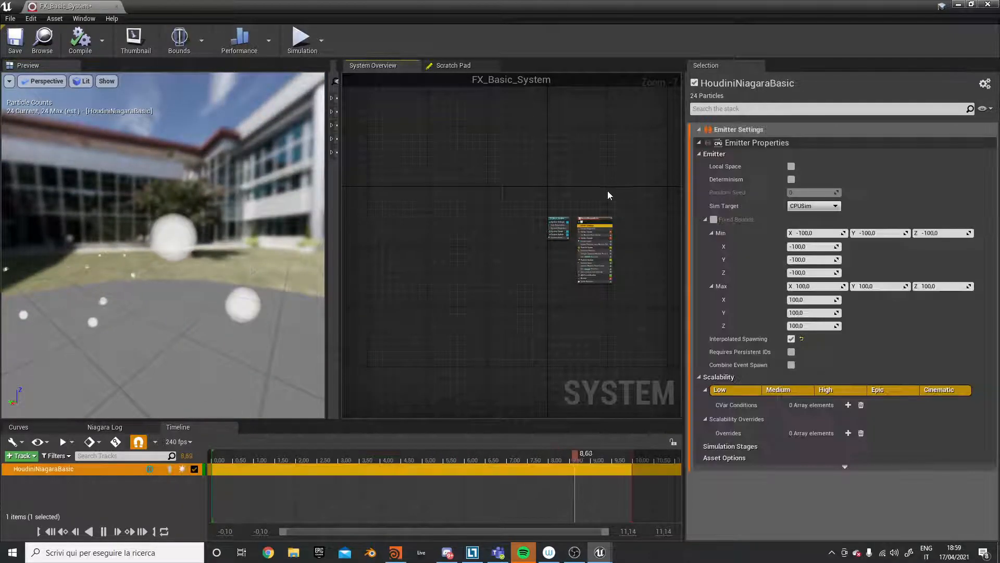
scroll(604, 189, up, 1)
scroll(657, 275, up, 2)
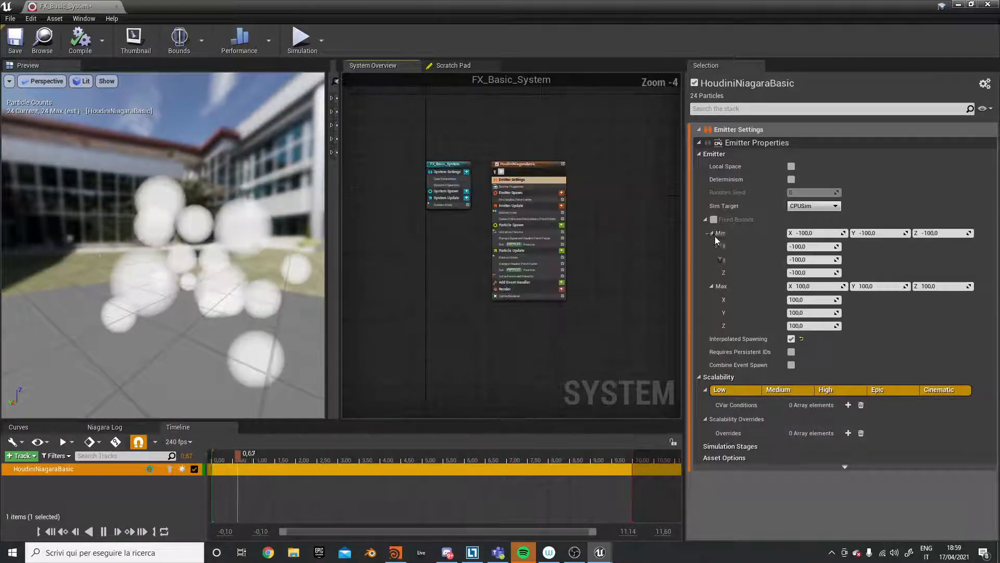
scroll(657, 274, down, 1)
right_drag(640, 222, 621, 212)
scroll(527, 218, up, 4)
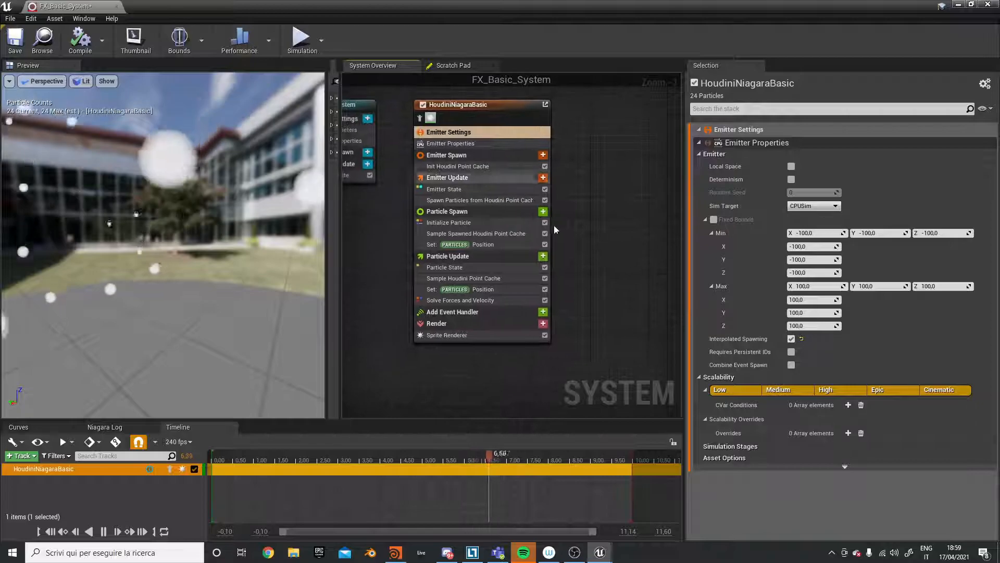
click(542, 256)
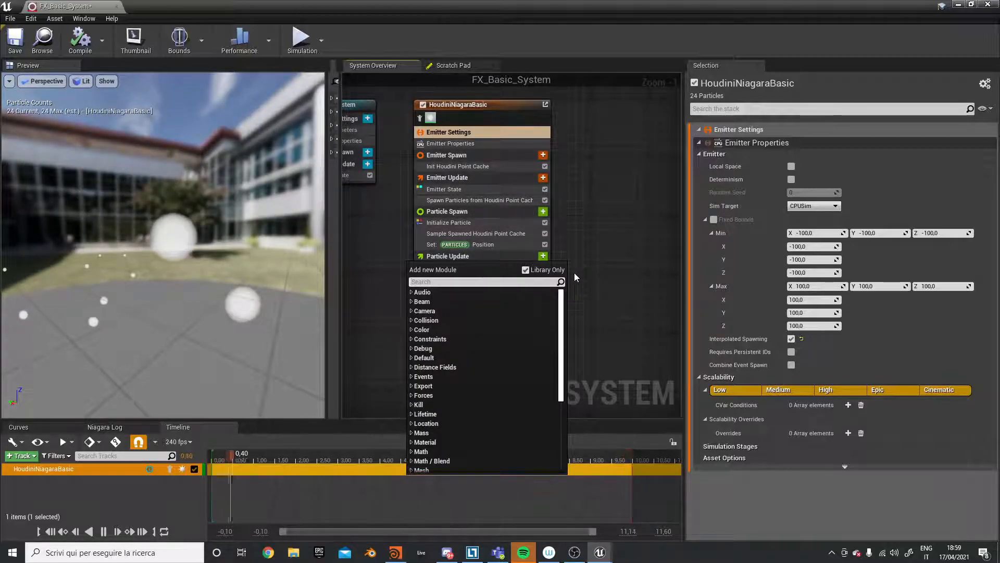
text(positio)
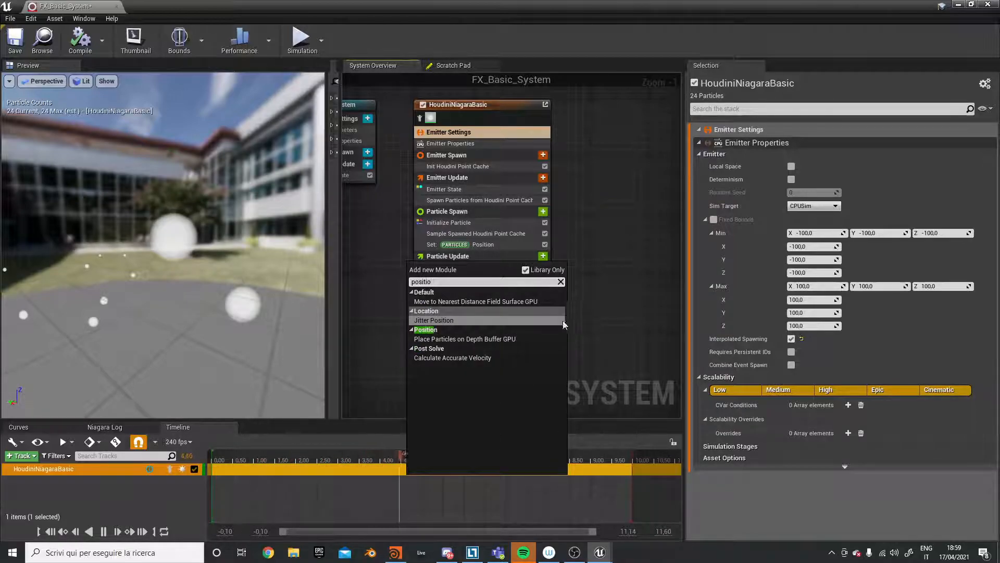
click(553, 257)
Add a Generate Location Event module to Particle Update and enable Requires Persistent IDs in the Emitter Properties
click(543, 256)
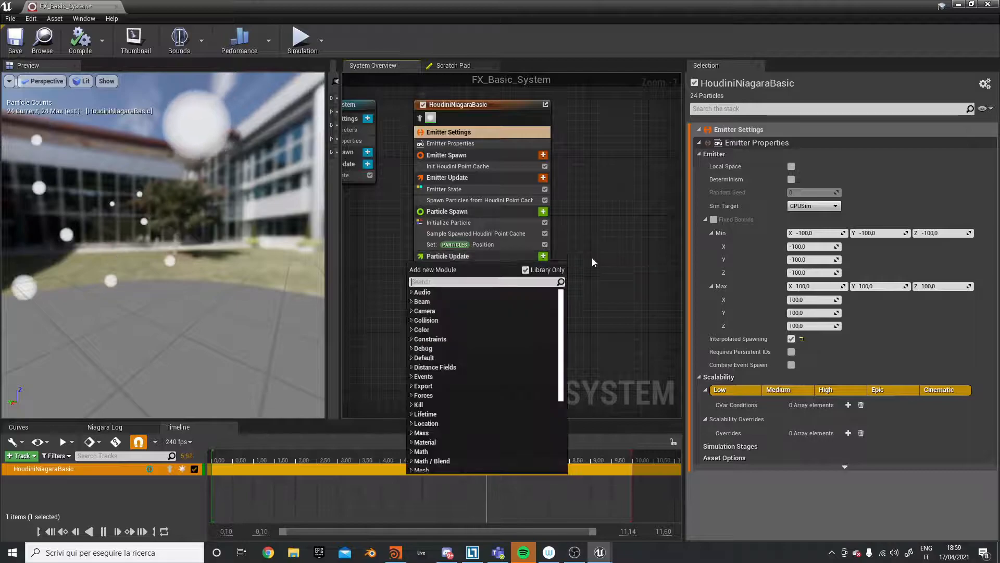
text(event)
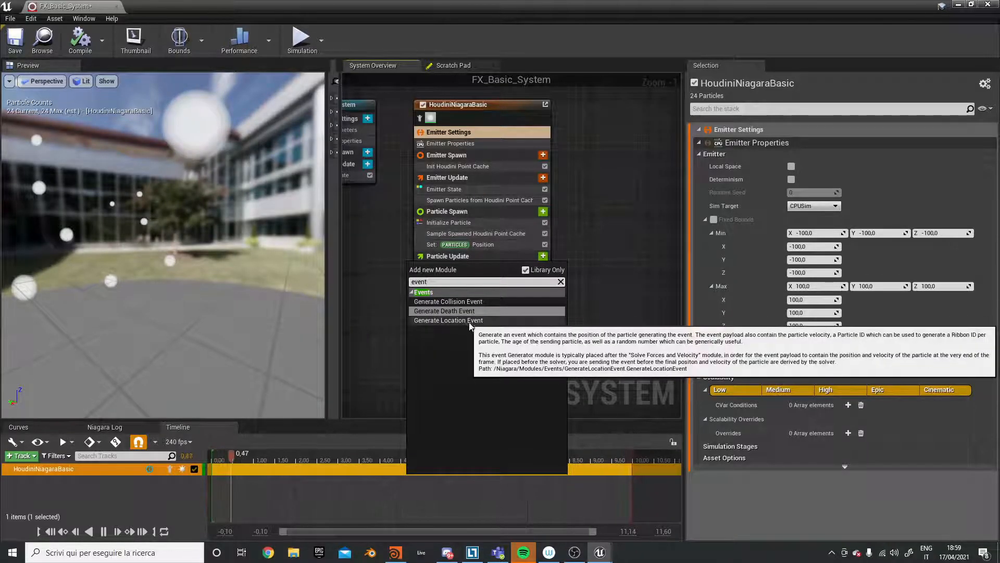
click(500, 320)
right_drag(609, 296, 589, 305)
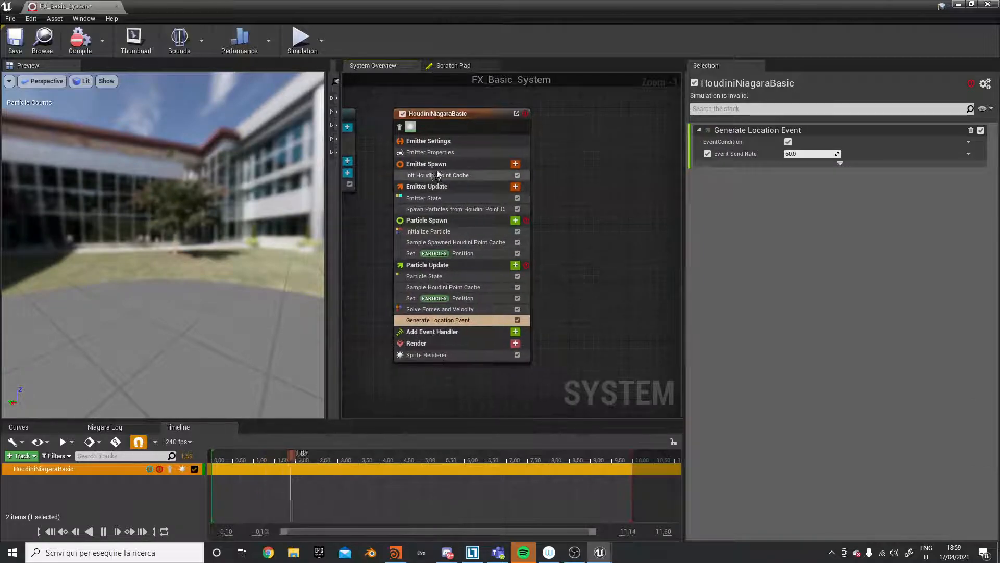
click(430, 152)
click(788, 339)
right_drag(612, 228, 583, 221)
click(567, 242)
right_click(581, 220)
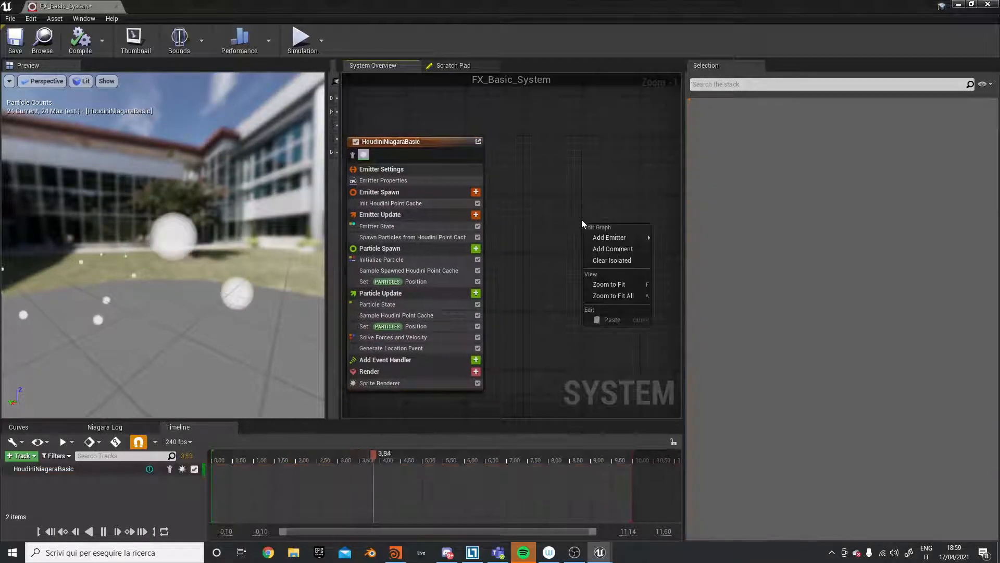
mouse_move(608, 241)
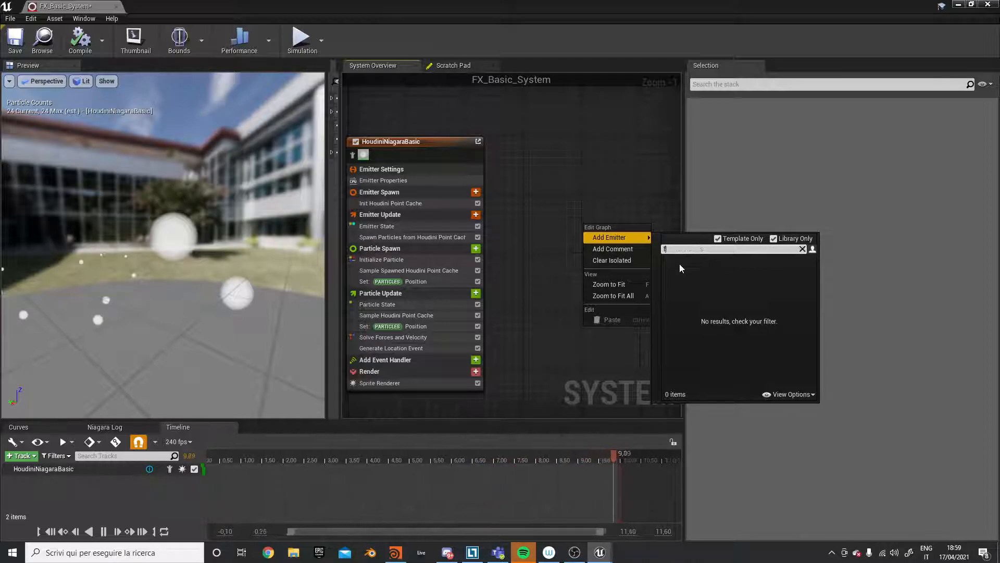
click(575, 201)
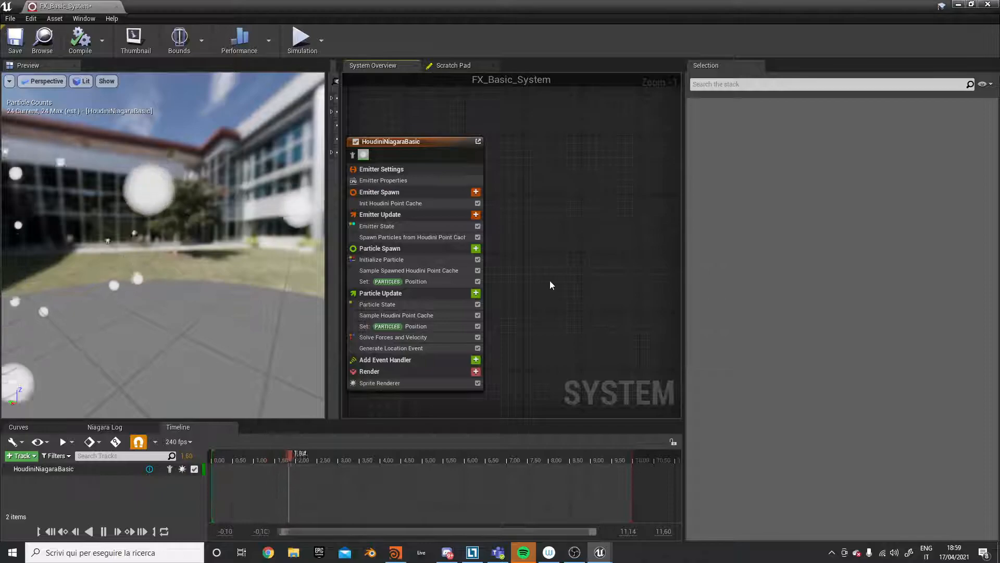
right_click(565, 255)
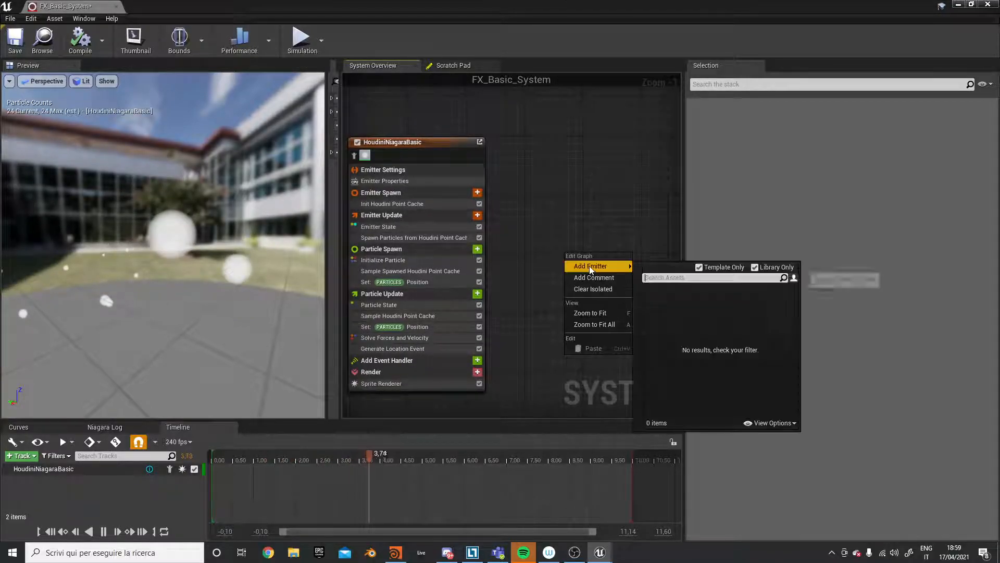
click(568, 196)
Create a Niagara Emitter asset with the default name in the VFX_TEST folder and bring the FX_Basic_System graph back into view
drag(161, 11, 484, 92)
right_click(321, 464)
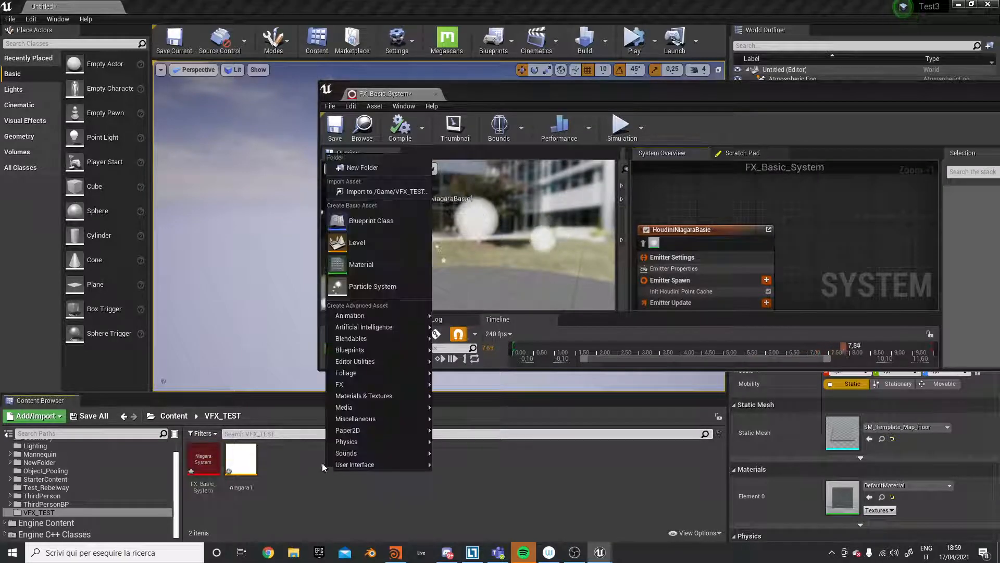
mouse_move(417, 385)
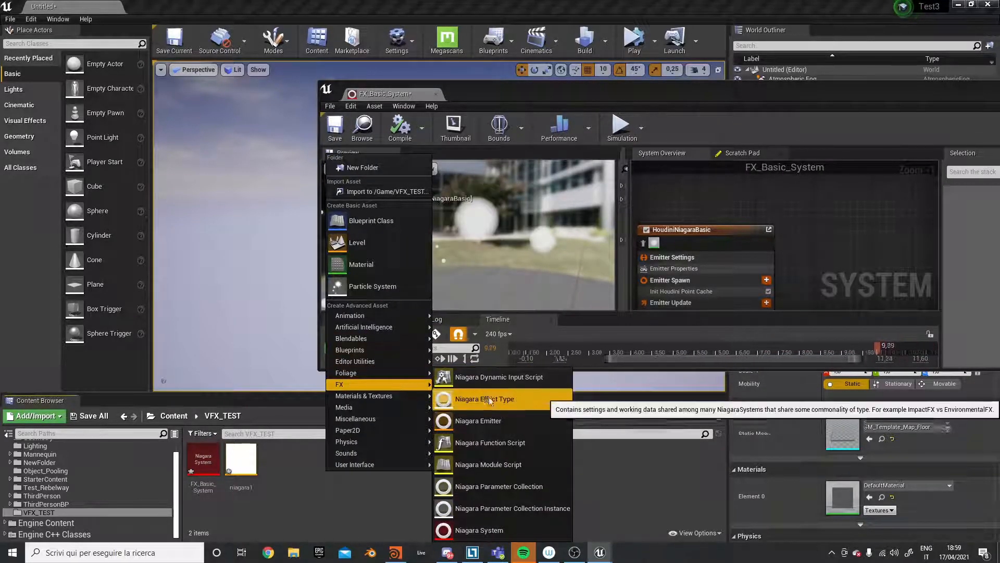
click(479, 421)
click(515, 142)
click(520, 426)
click(470, 299)
click(557, 429)
key(Return)
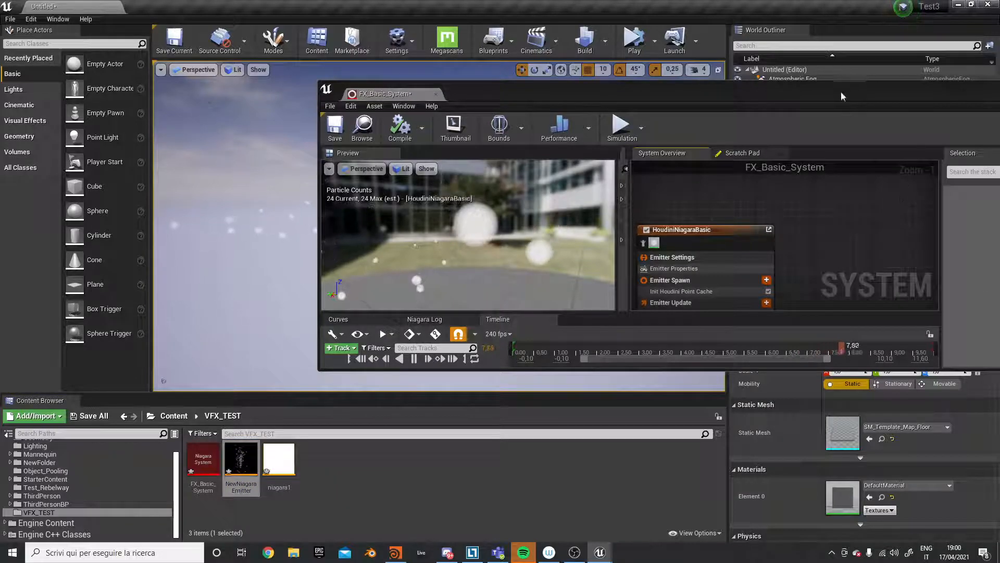
drag(841, 92, 588, 86)
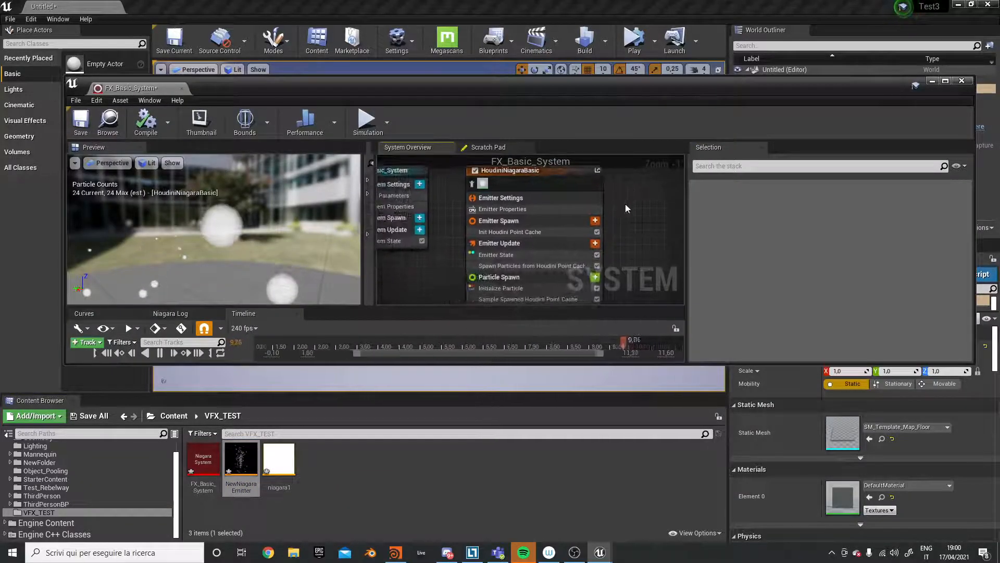
Add the existing NewNiagaraEmitter asset to the FX_Basic_System graph, with the Template Only filter turned off
scroll(626, 202, down, 3)
right_click(566, 247)
click(614, 231)
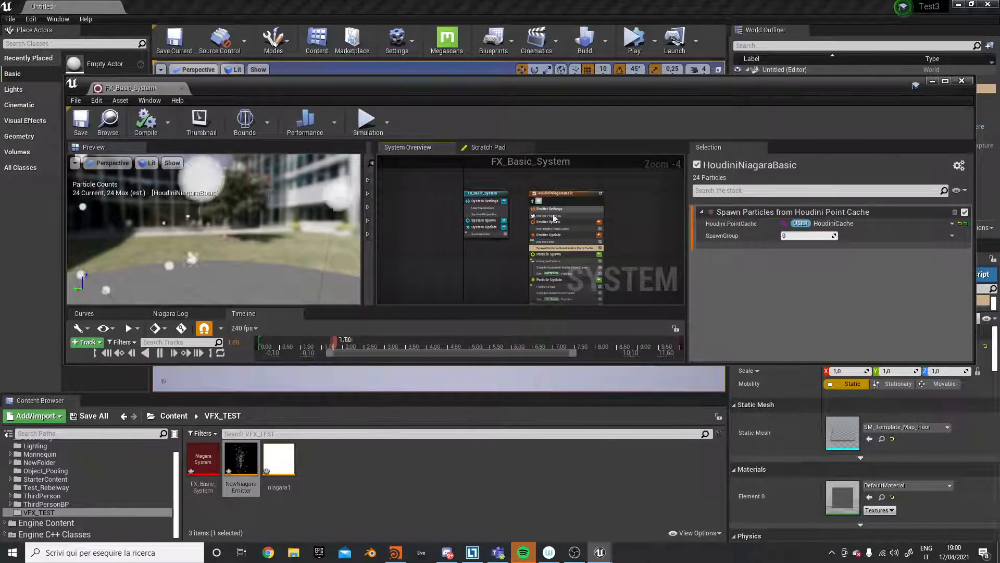
right_drag(643, 223, 516, 223)
drag(249, 454, 538, 245)
right_drag(547, 237, 533, 242)
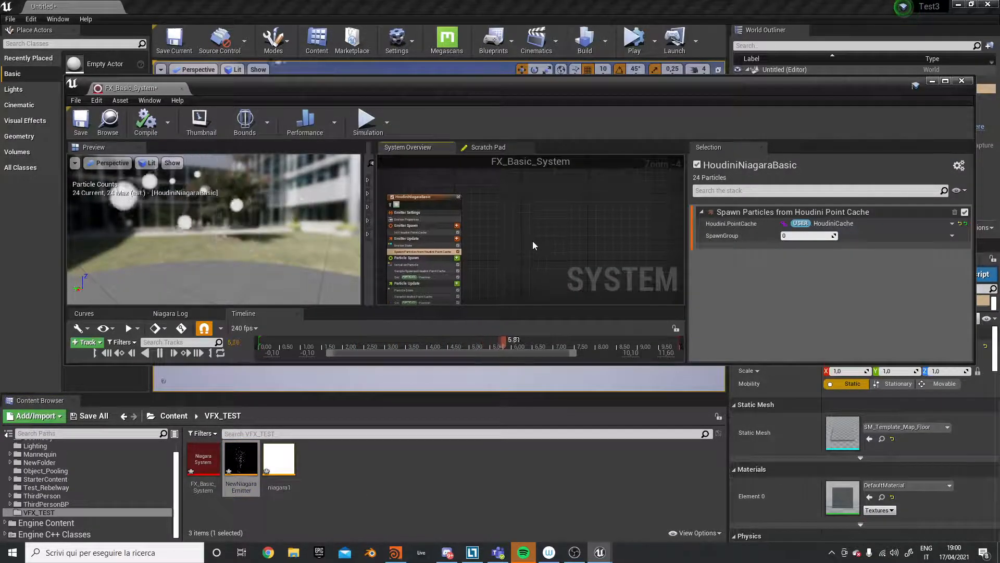
right_click(528, 241)
mouse_move(554, 258)
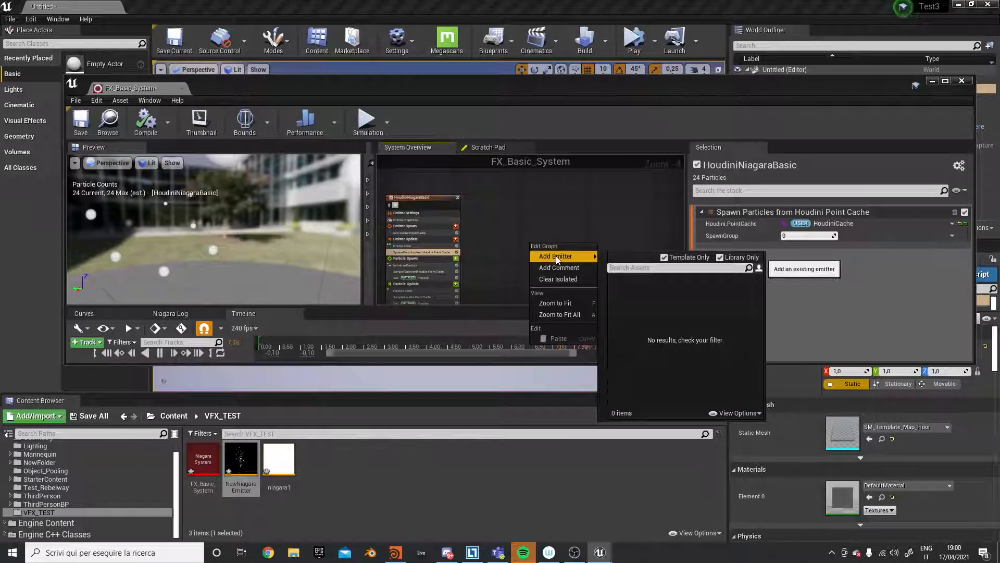
click(665, 257)
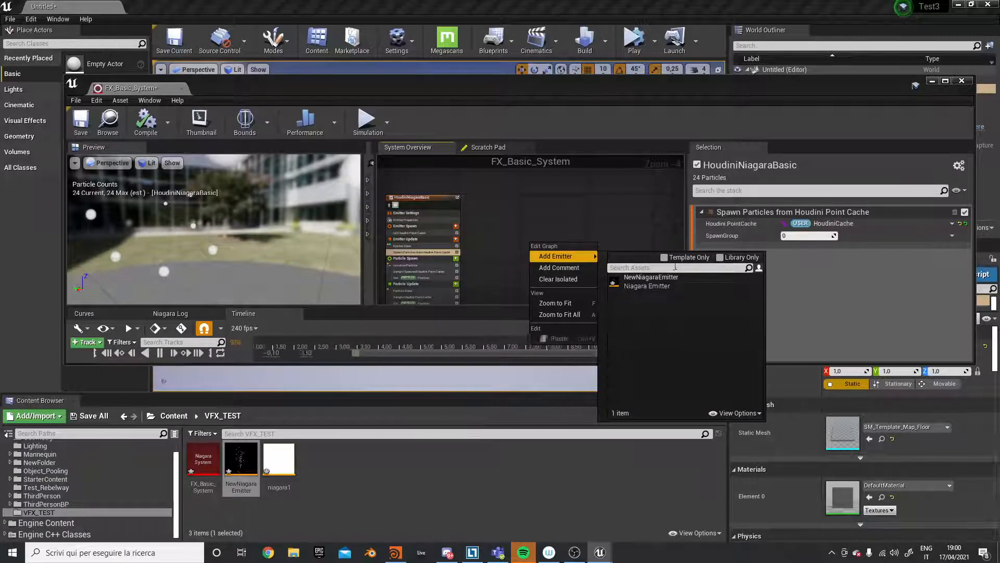
click(651, 280)
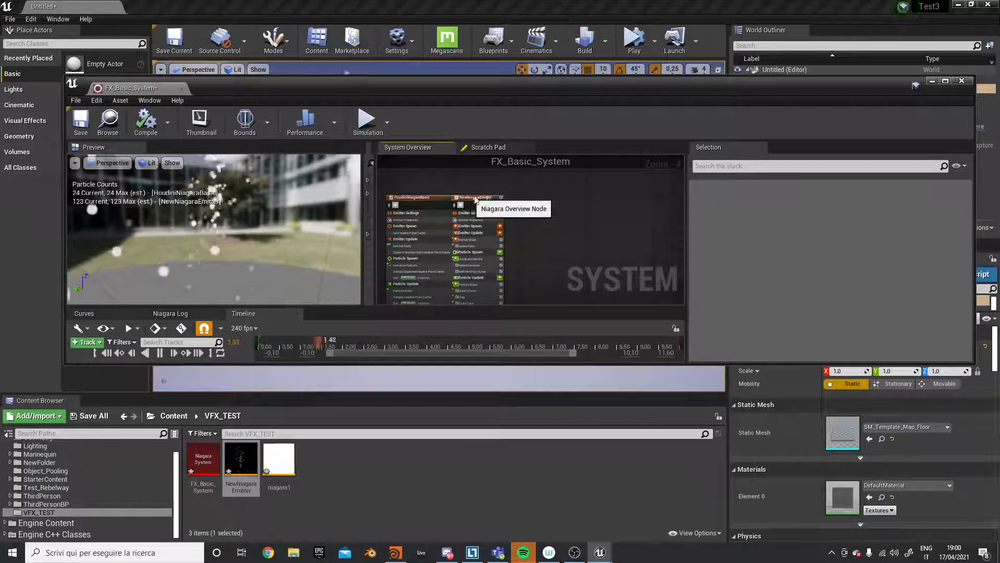
Move the NewNiagaraEmitter node clear of HoudiniNiagaraBasic and maximize the Niagara editor
drag(474, 199, 518, 195)
click(946, 81)
right_drag(561, 216, 558, 214)
scroll(558, 213, up, 2)
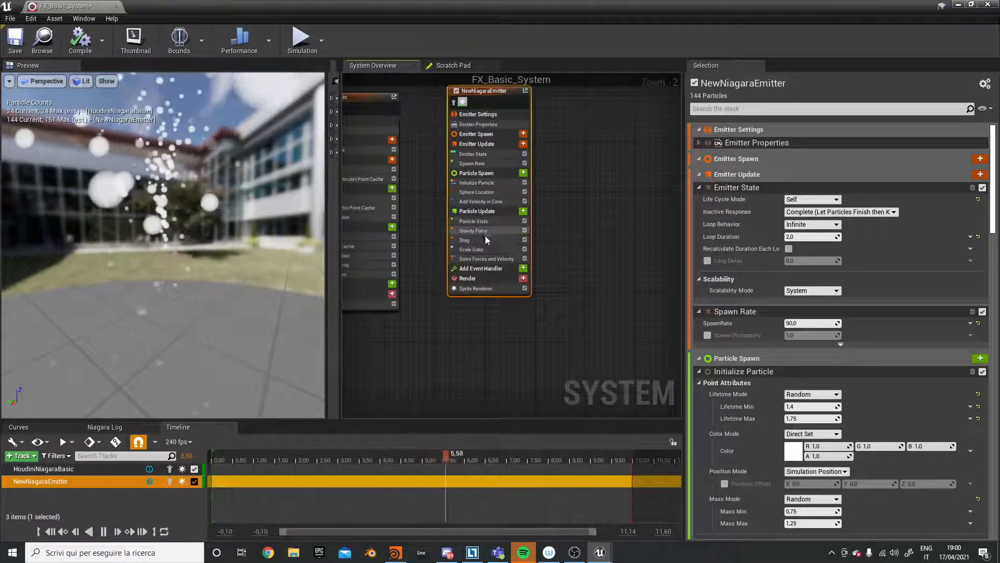
Try to delete the inherited Gravity Force module from NewNiagaraEmitter, and disable Gravity Force and Drag instead
click(486, 238)
click(489, 231)
key(Delete)
click(525, 231)
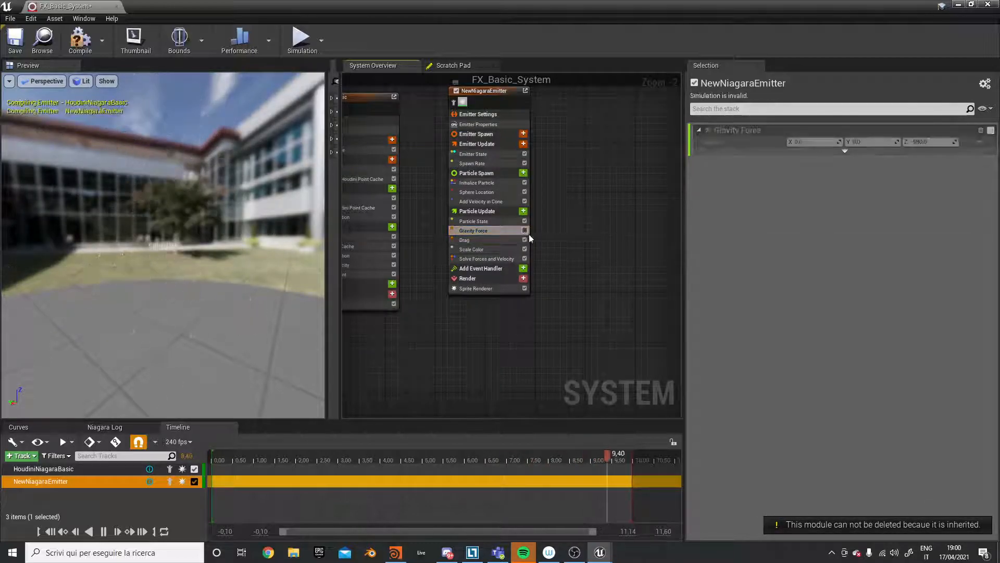
Remove the parent emitter from NewNiagaraEmitter
click(523, 91)
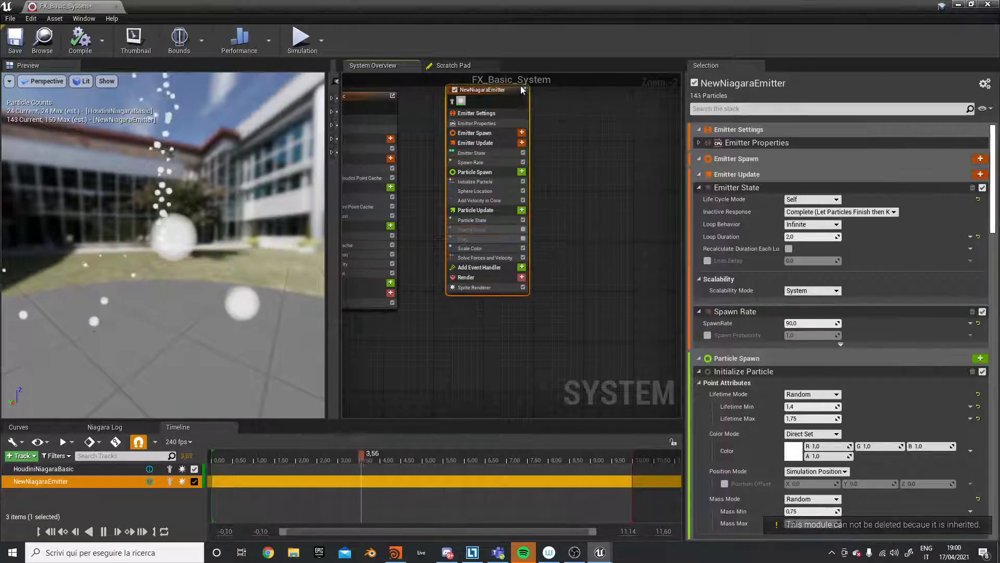
right_click(523, 92)
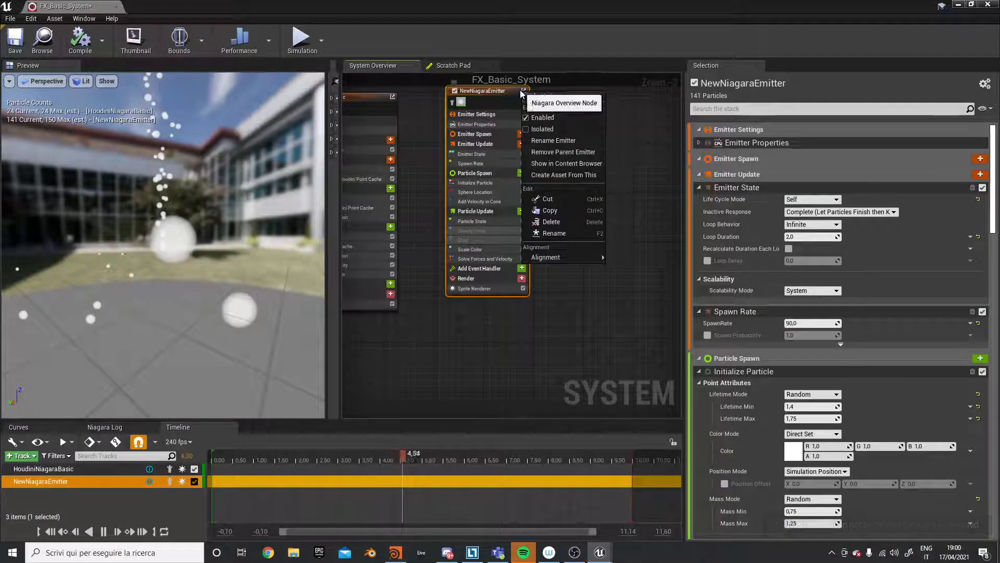
click(574, 153)
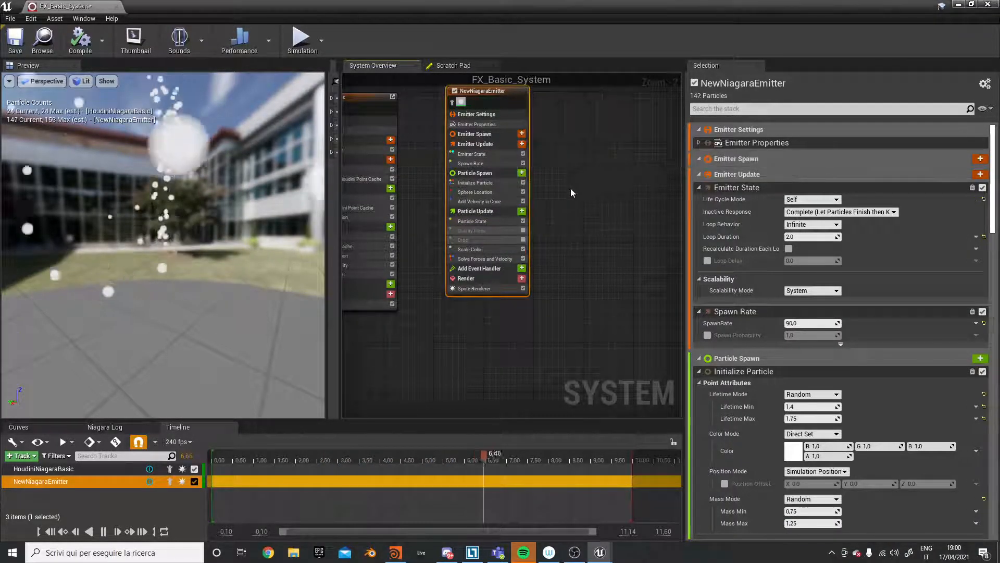
Delete the Drag, Gravity Force, Add Velocity in Cone, Sphere Location and Spawn Rate modules from NewNiagaraEmitter
click(489, 244)
key(Delete)
click(485, 231)
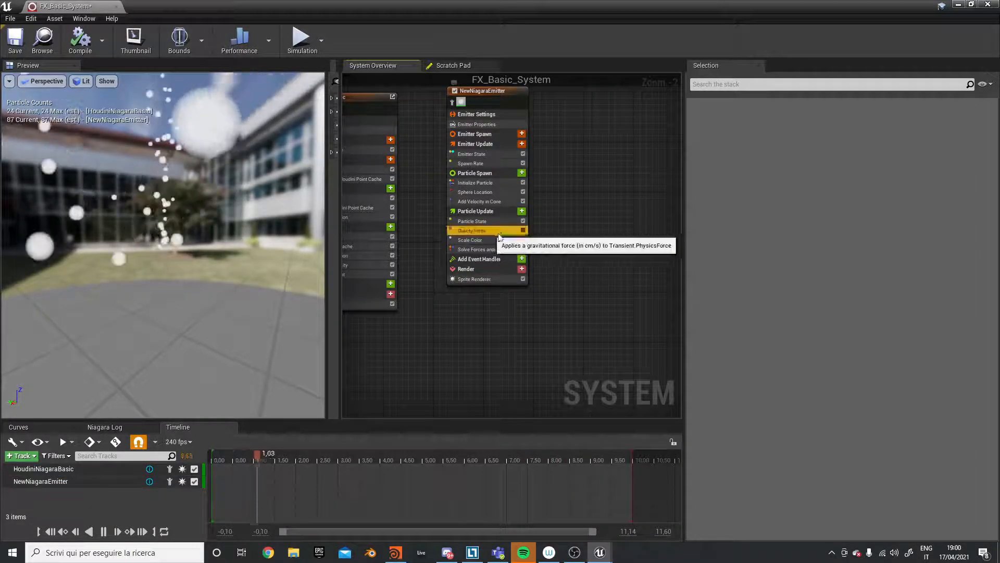
key(Delete)
click(495, 201)
key(Delete)
click(497, 192)
key(Delete)
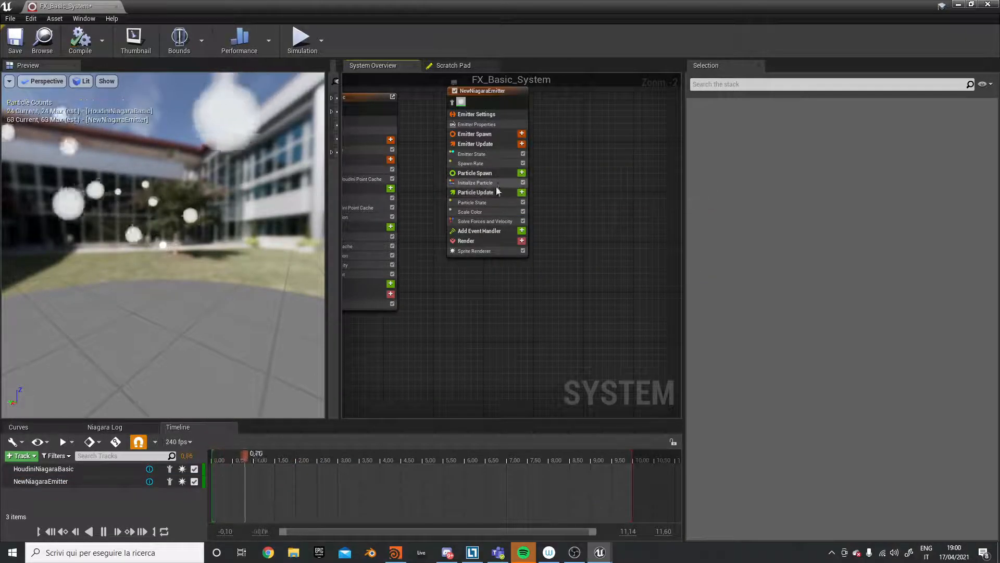
click(486, 163)
key(Delete)
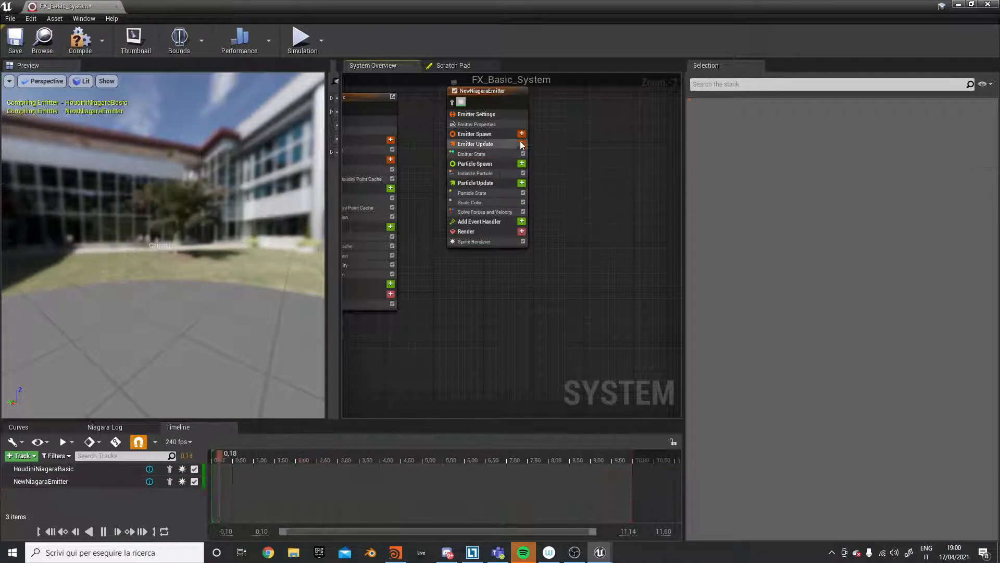
Add an event handler to NewNiagaraEmitter with the HoudiniNiagaraBasic LocationEvent as source and Spawn Number 1
click(521, 221)
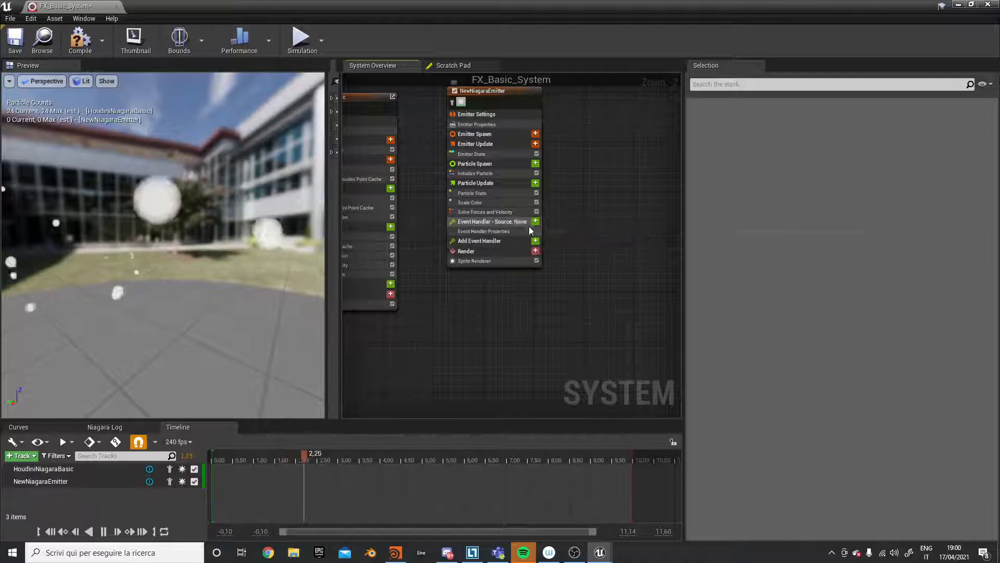
click(526, 231)
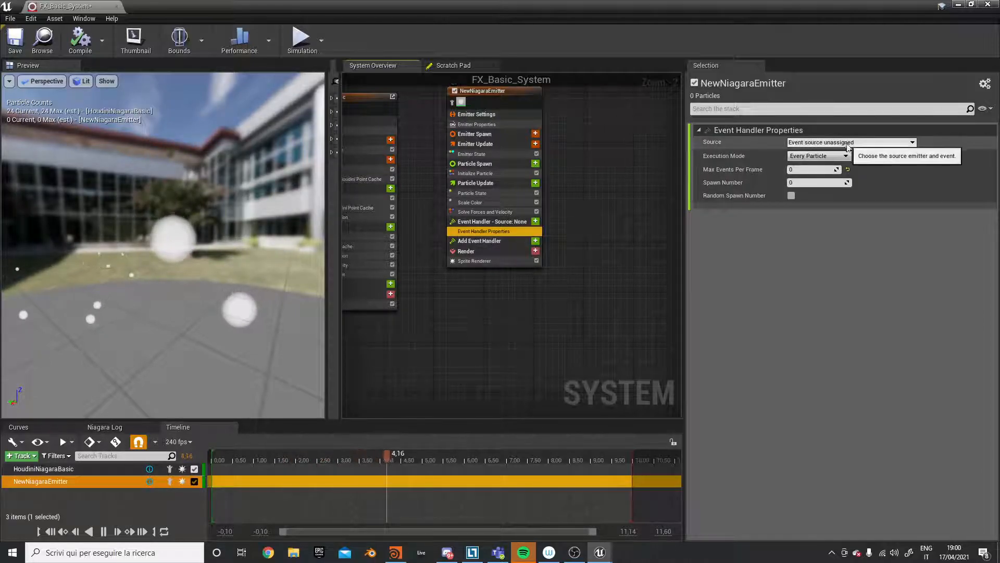
click(847, 147)
click(828, 174)
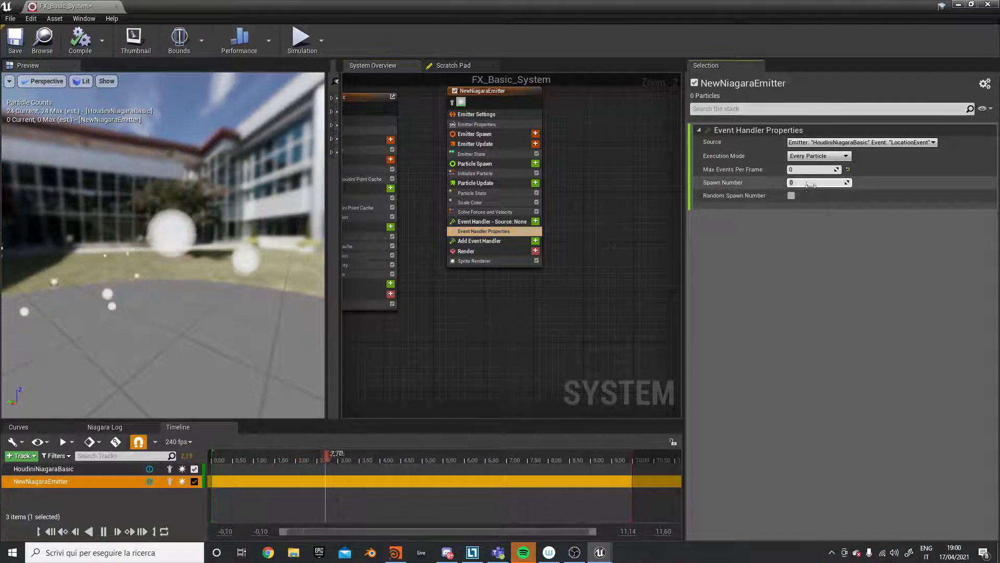
text(1)
key(Return)
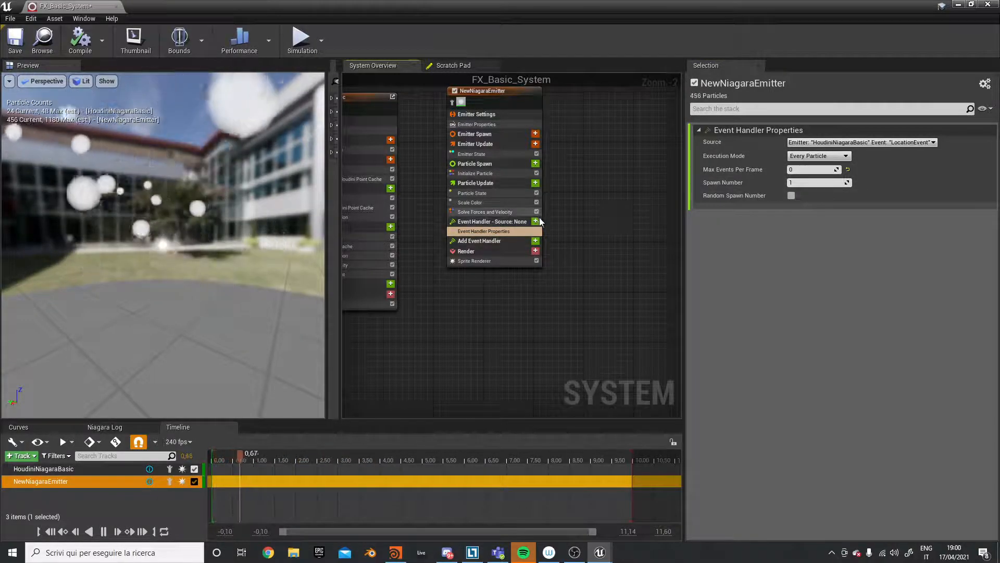
Add a Receive Location Event module to the new event handler and watch the particles in the preview
click(535, 221)
text(loca)
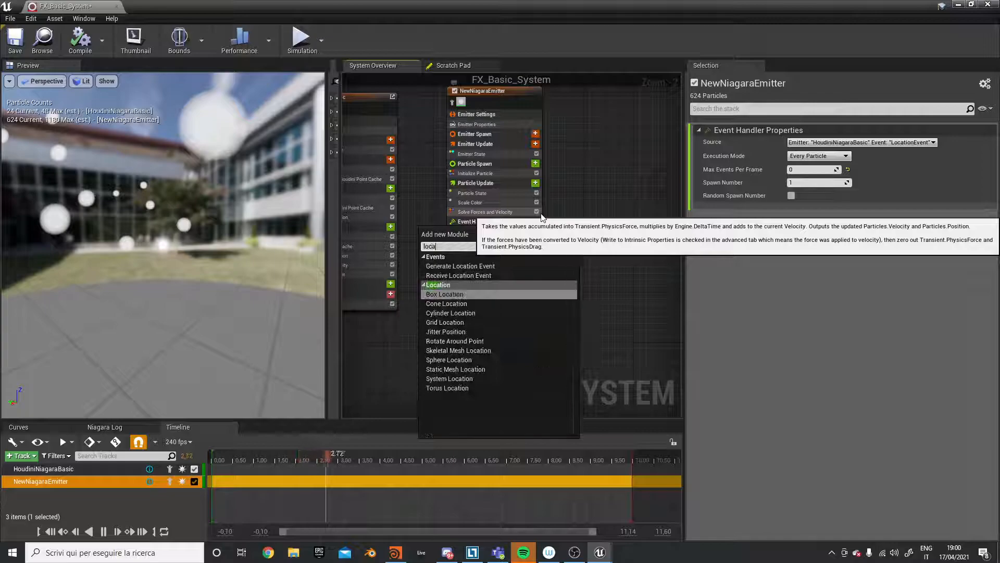
click(470, 275)
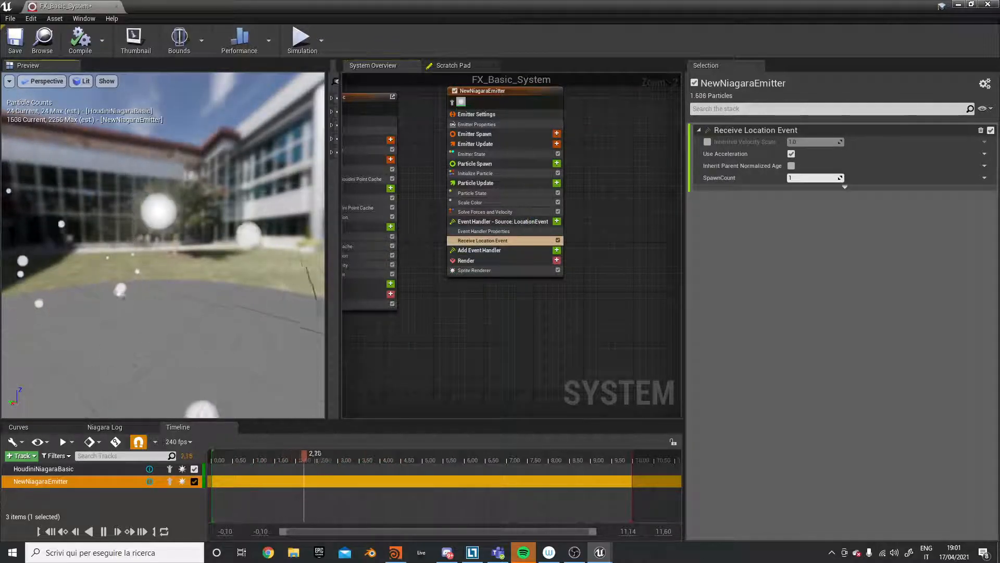
click(115, 343)
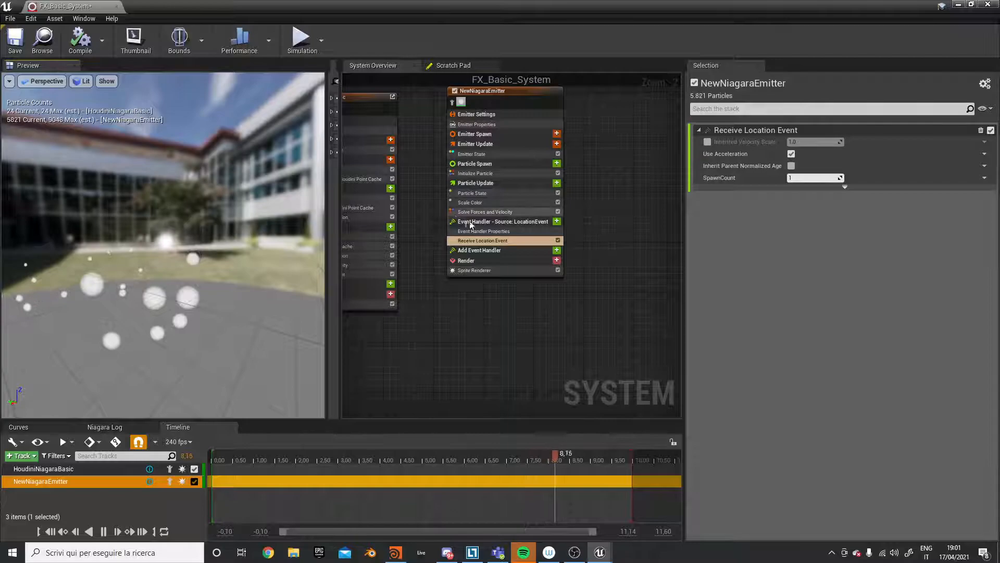
Set the event handler's Execution Mode to Spawned Particles and view the resulting trails in the preview
click(515, 232)
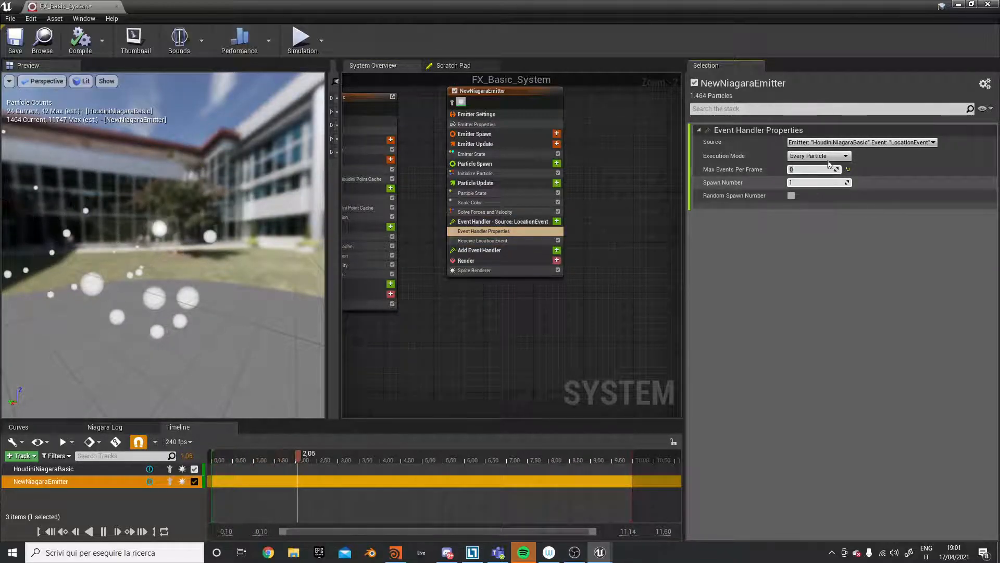
click(818, 155)
click(819, 168)
mouse_move(216, 216)
mouse_down()
mouse_move(260, 212)
mouse_move(216, 215)
mouse_move(232, 215)
mouse_up()
drag(5, 367, 28, 367)
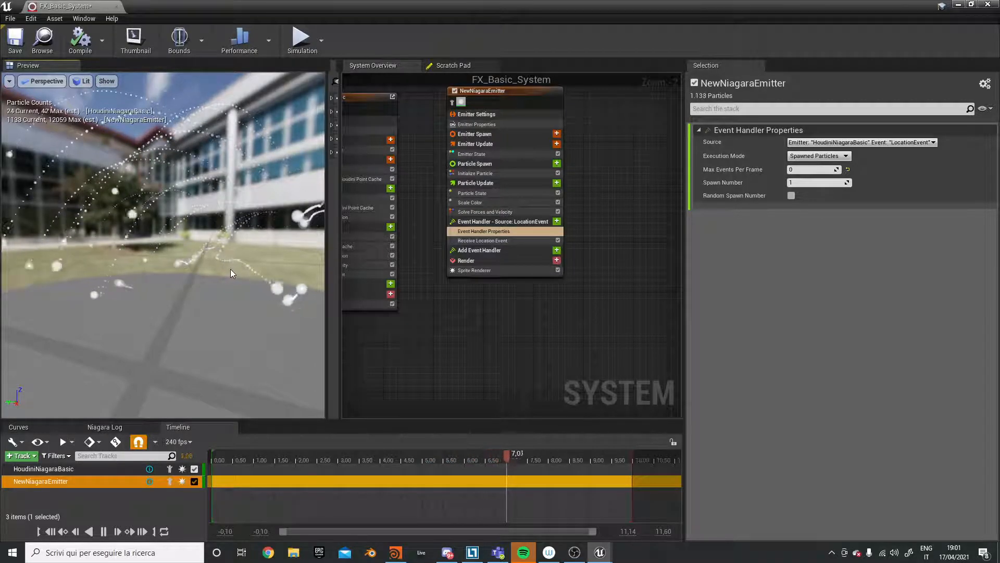
Show the Receive Location Event settings, look at the volcano points in Houdini, and return to Unreal's FX_Basic_System editor
click(484, 240)
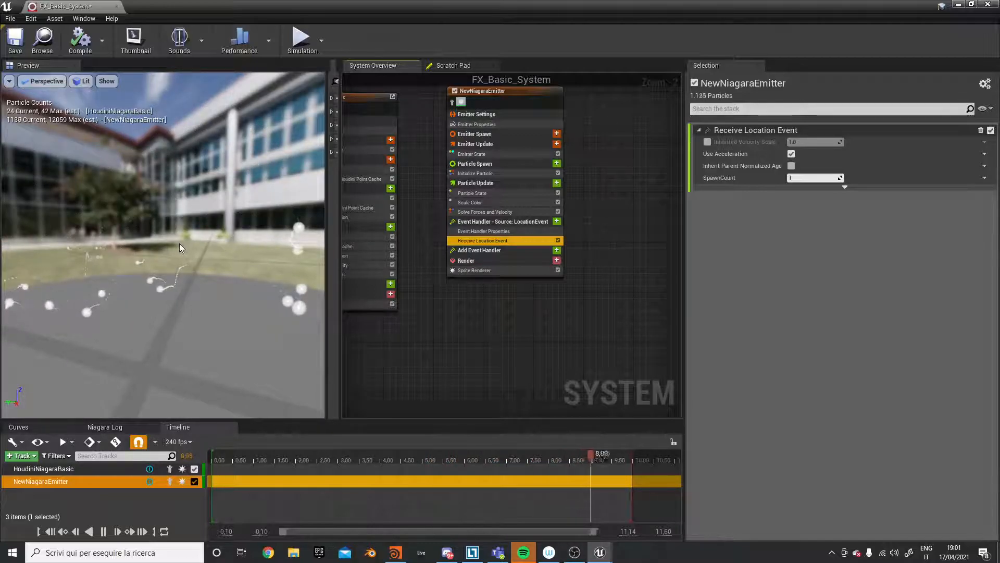
click(395, 553)
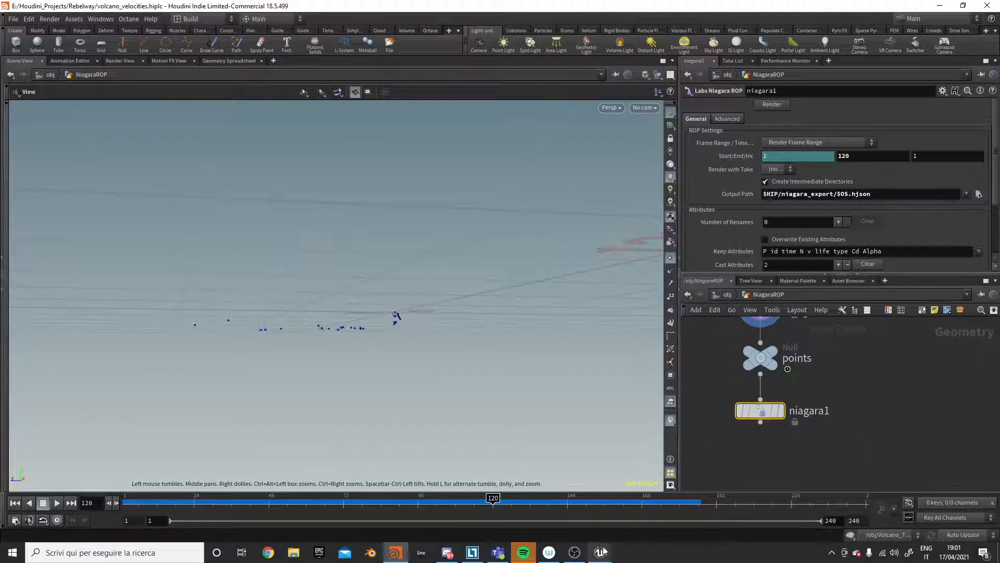
mouse_move(603, 551)
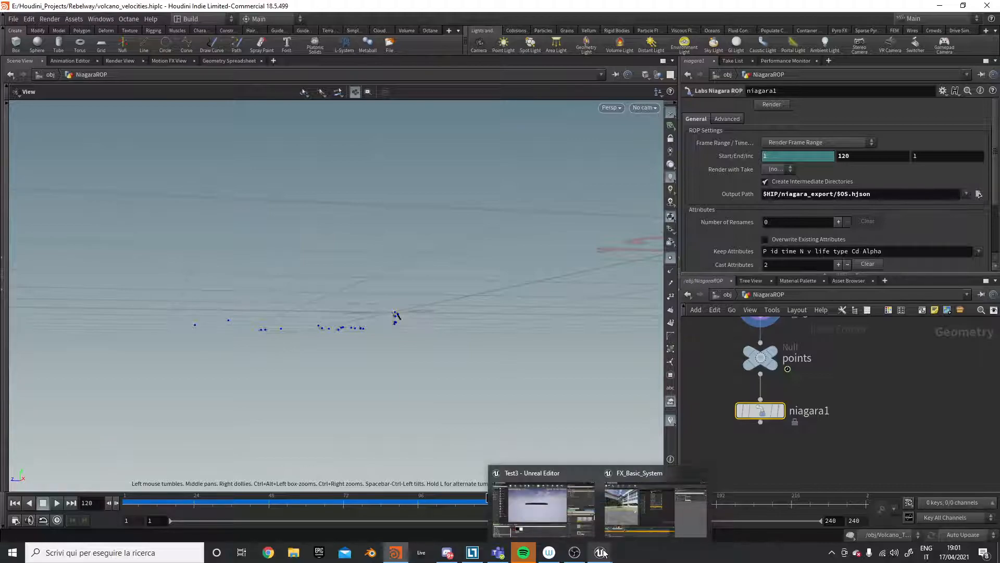
click(658, 514)
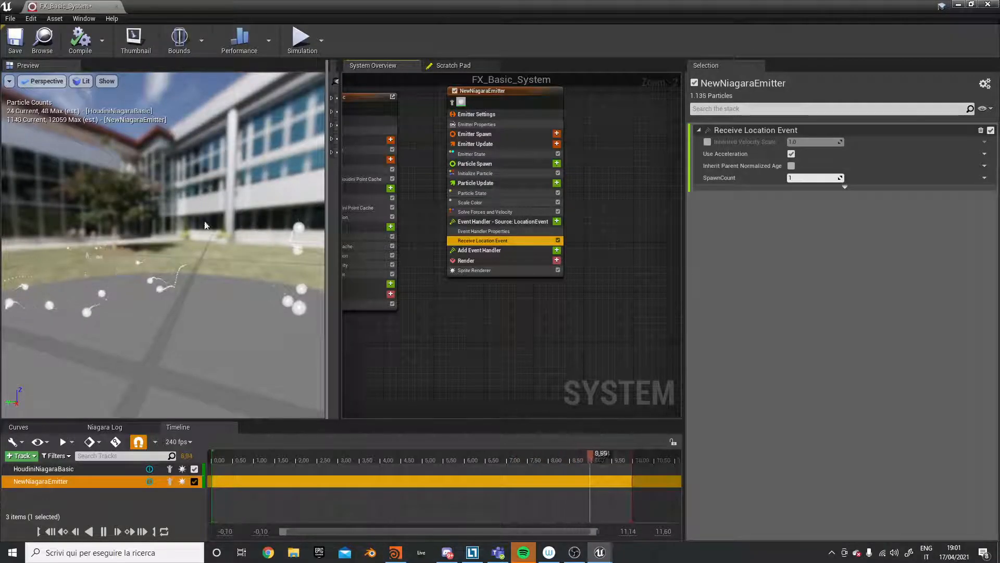